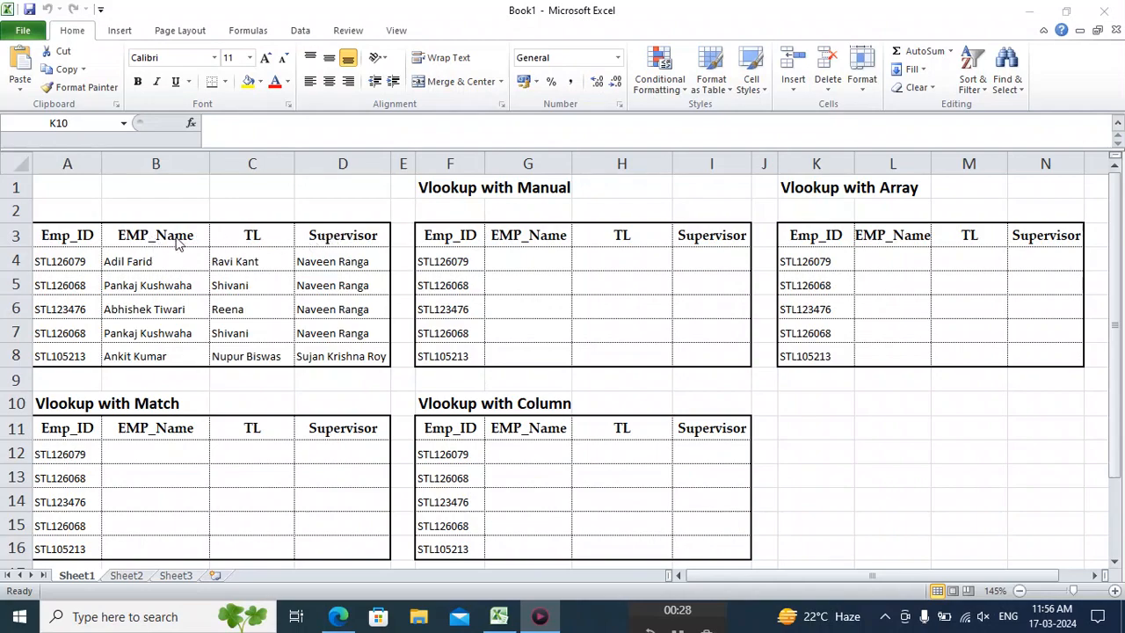
Start a VLOOKUP formula in G4 of the Vlookup with Manual table, using $F4 as the lookup value.
click(533, 257)
click(532, 256)
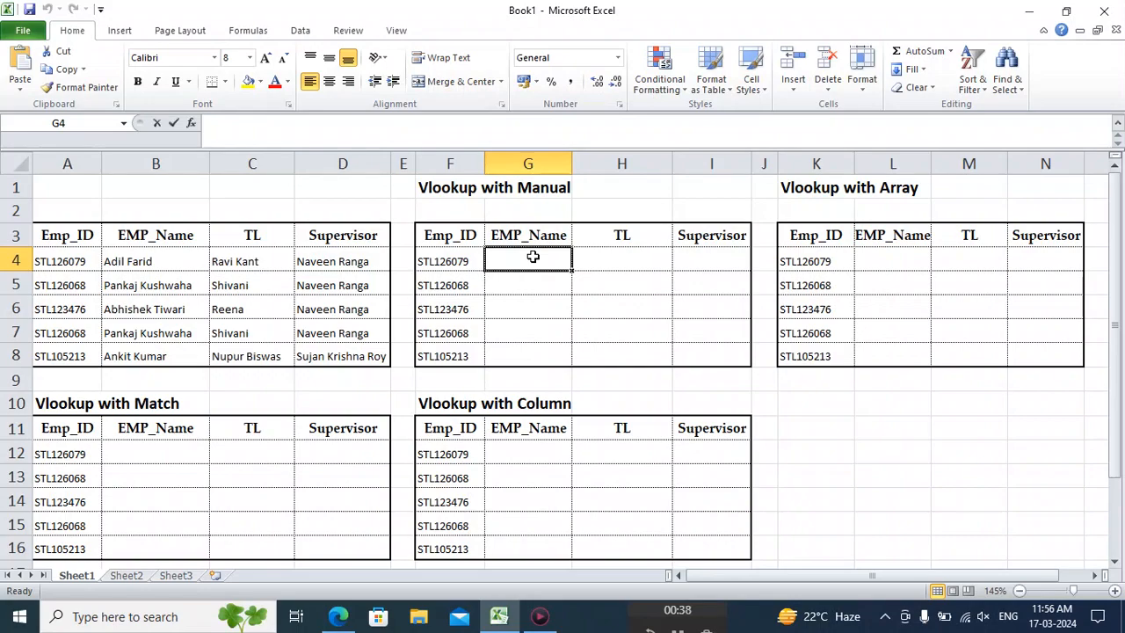
text(=vl)
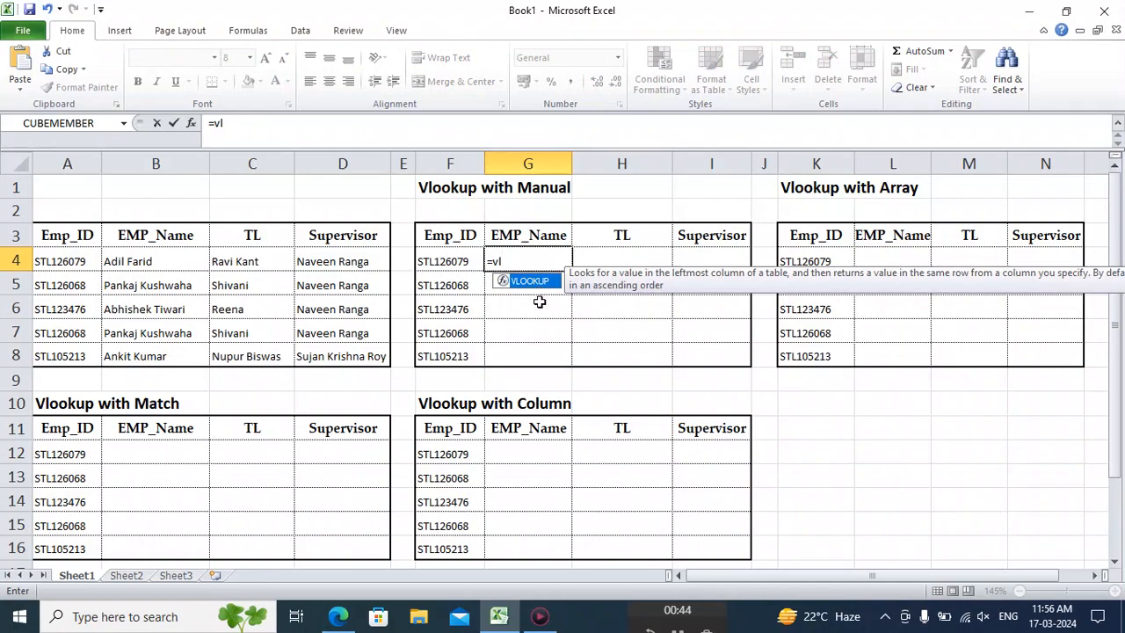
key(Tab)
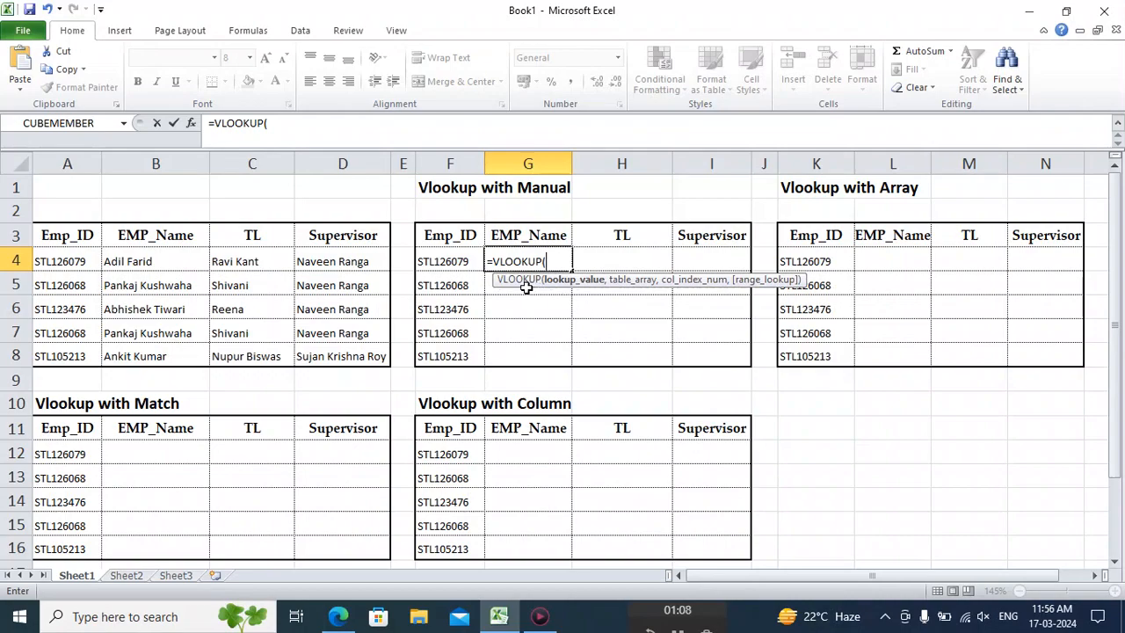
click(448, 261)
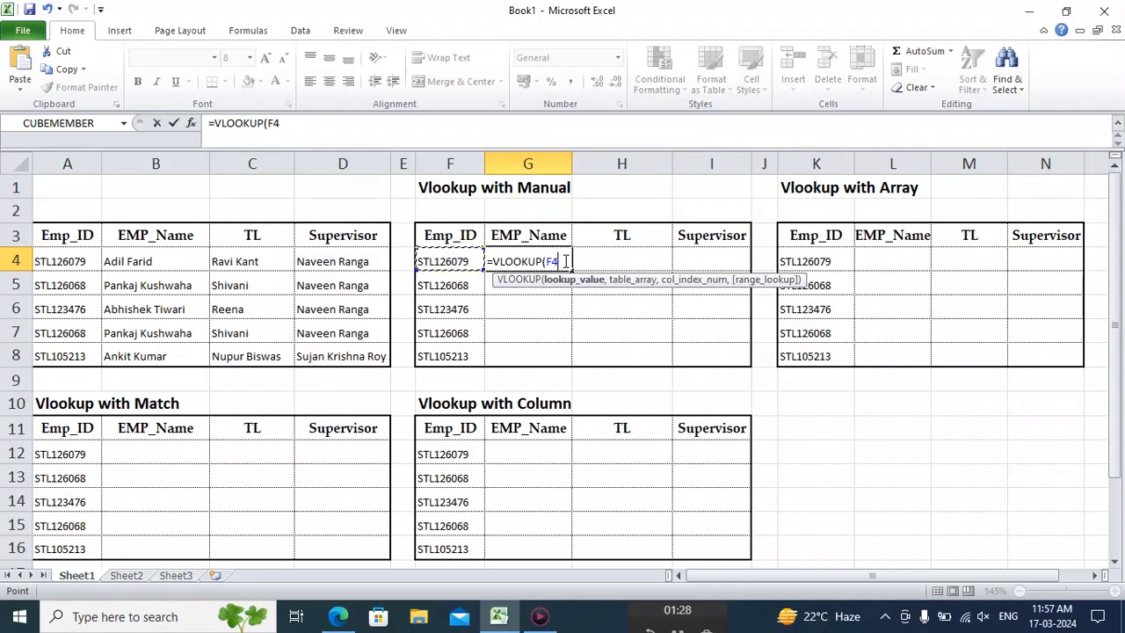
key(F4)
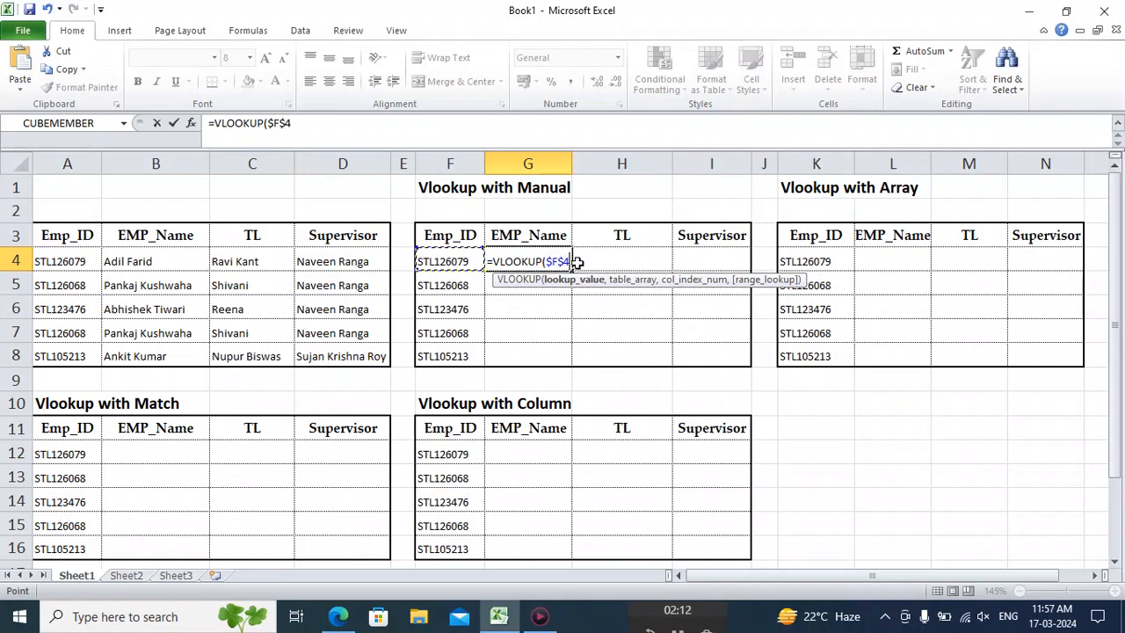
key(F4)
key(F4)
text(,)
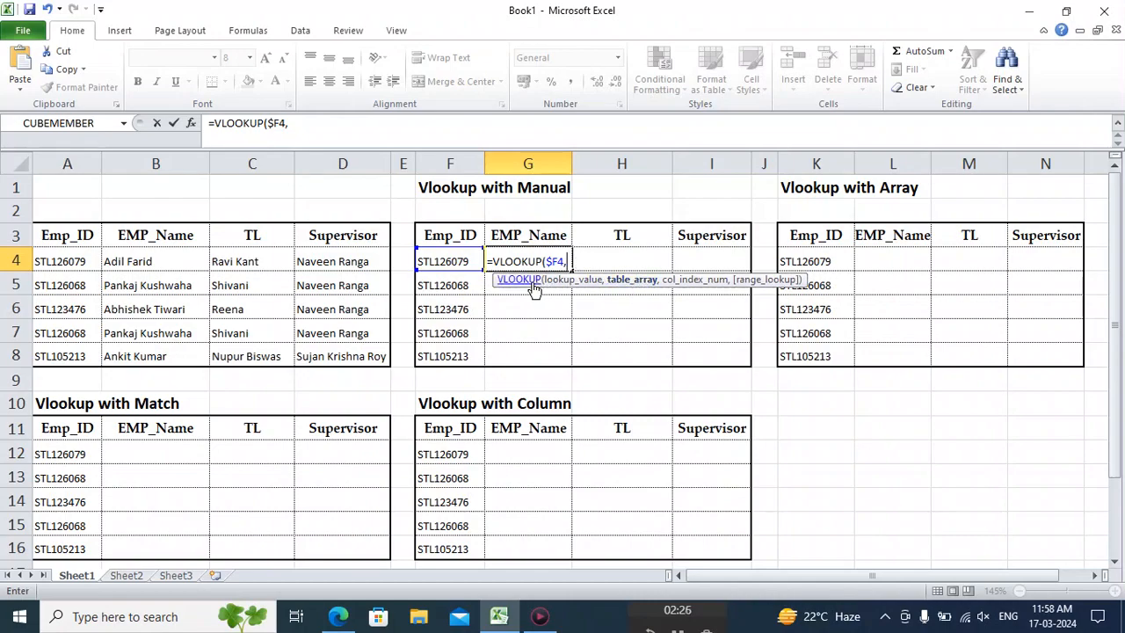
Add the source employee table as the formula's table array, locked as $A$3:$D$8.
click(43, 238)
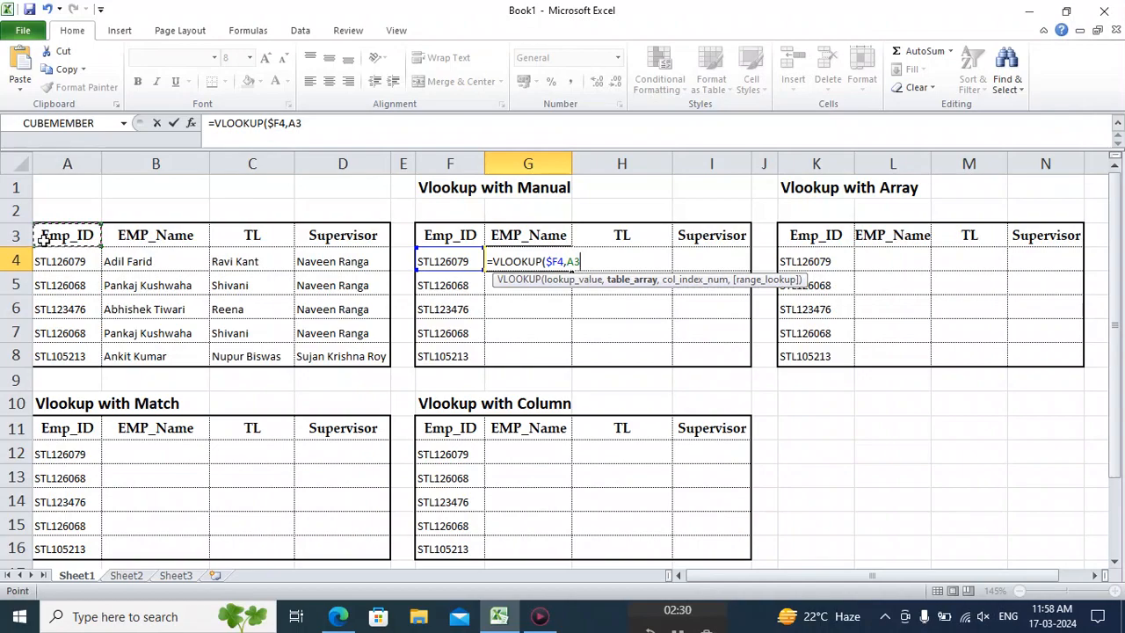
key(ctrl+shift+Right)
key(ctrl+shift+Down)
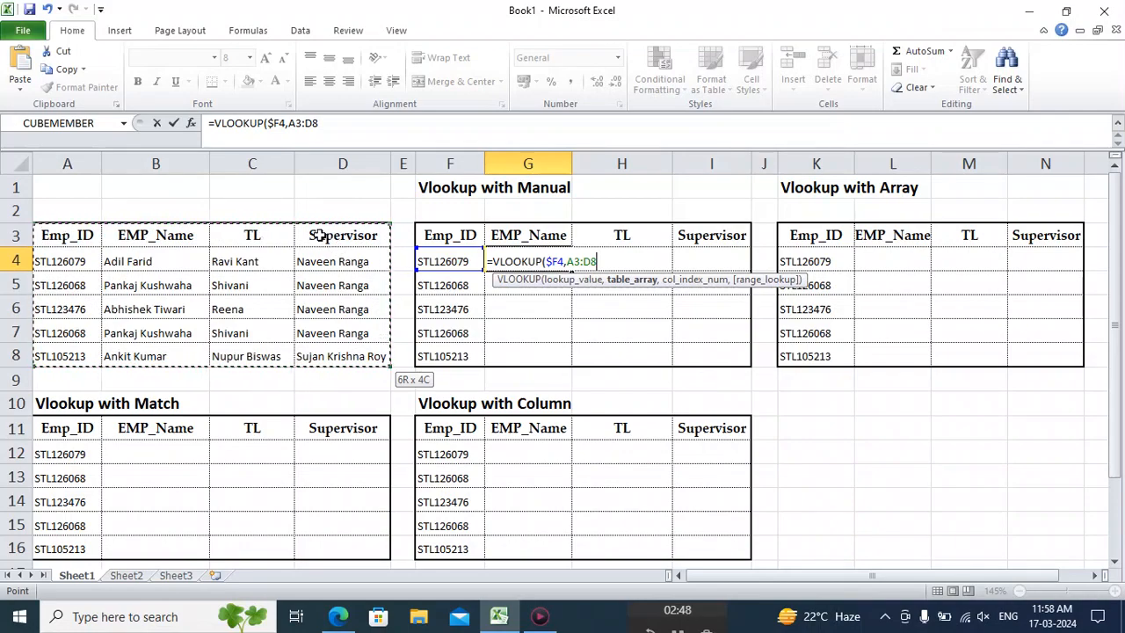
key(F4)
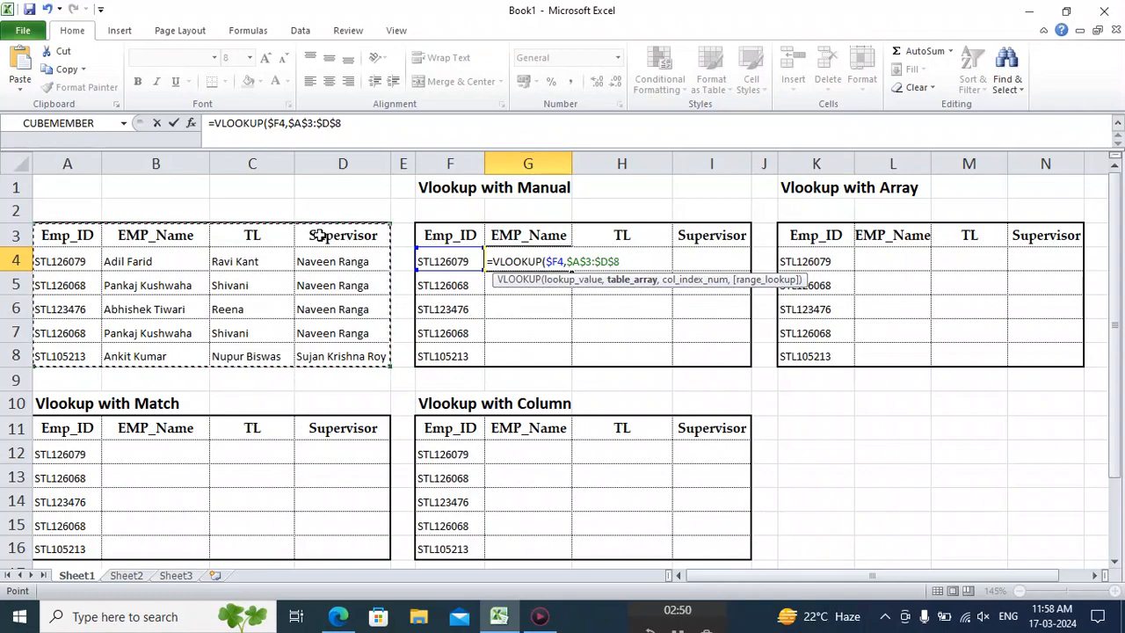
text(,,)
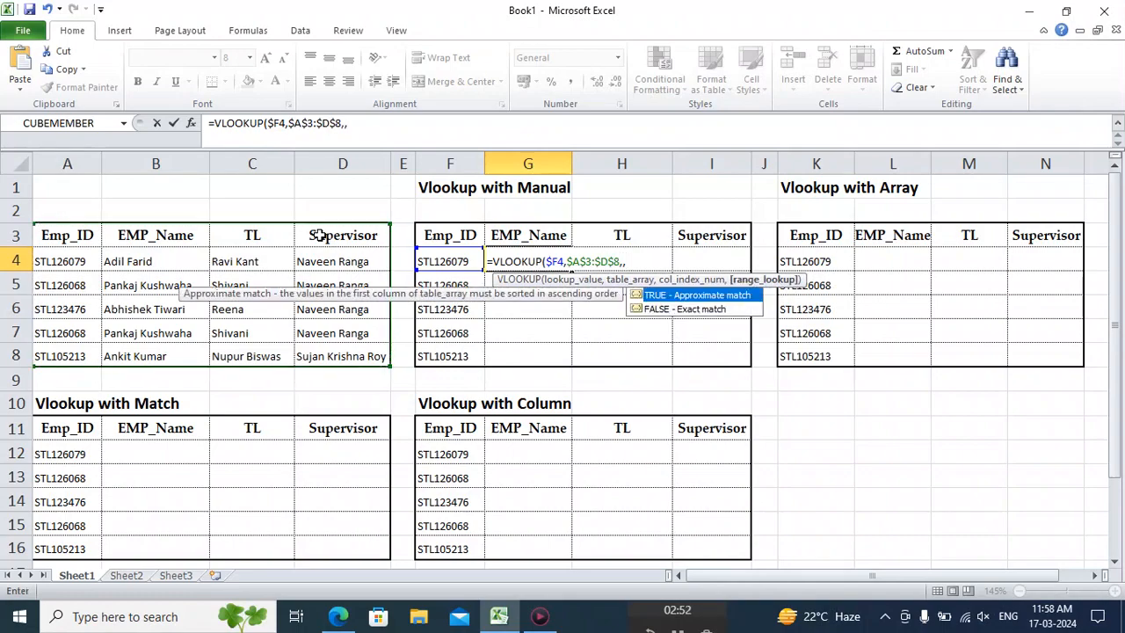
key(BackSpace)
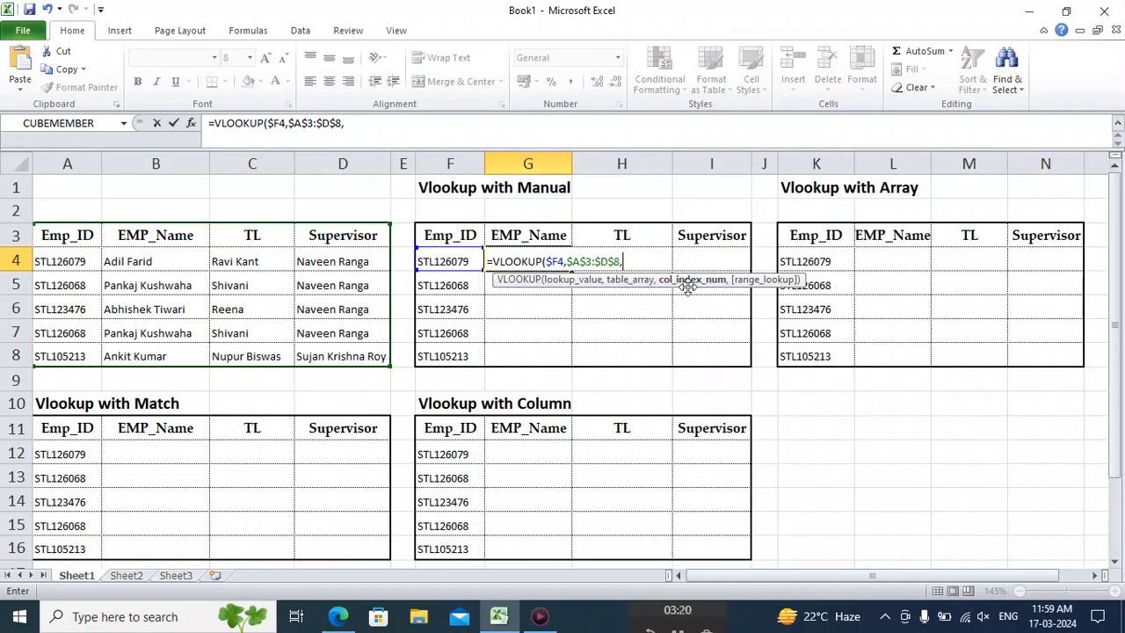
Complete the VLOOKUP in G4 with column index 2 and range lookup 0 for an exact match.
text(2,)
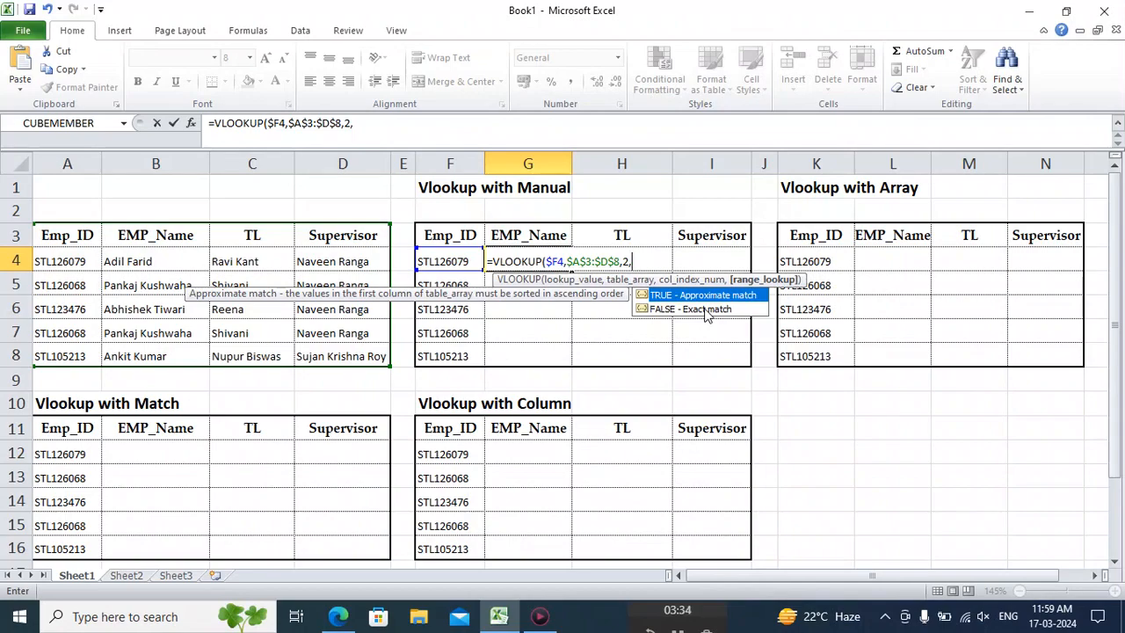
text(0))
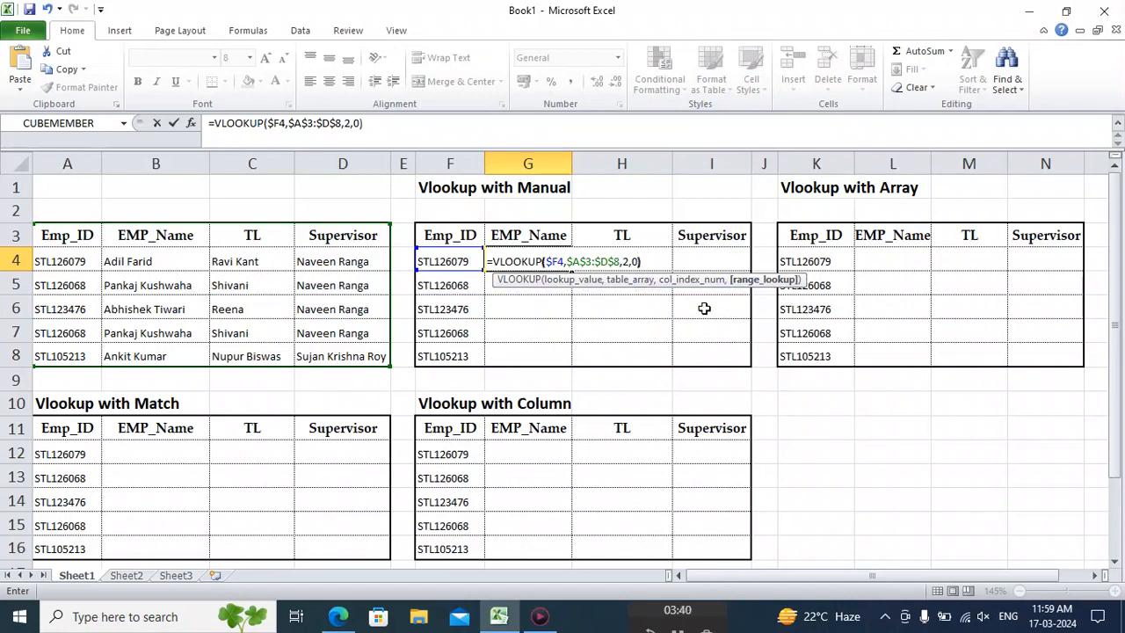
key(Return)
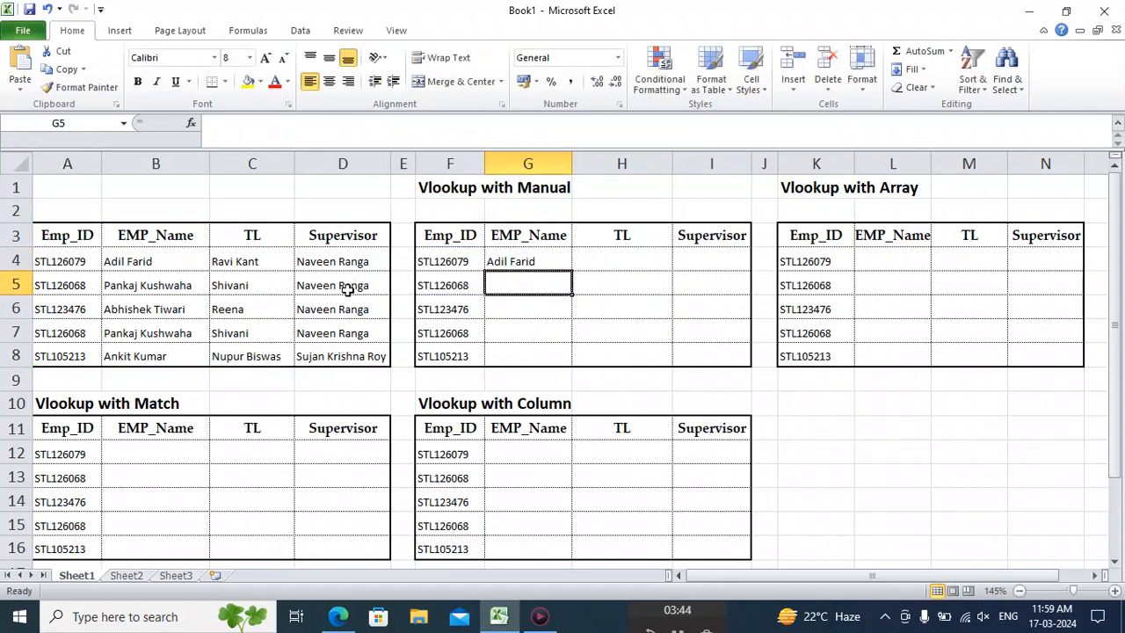
Copy the EMP_Name formula from G4 into the TL cell H4.
click(522, 257)
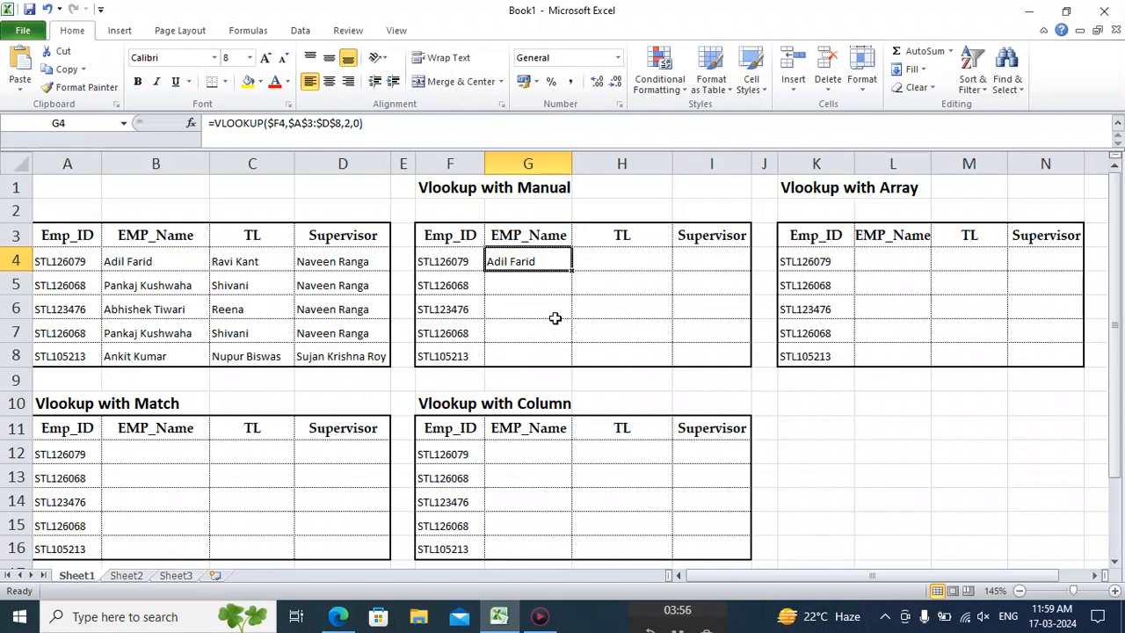
key(ctrl+c)
key(Right)
key(Return)
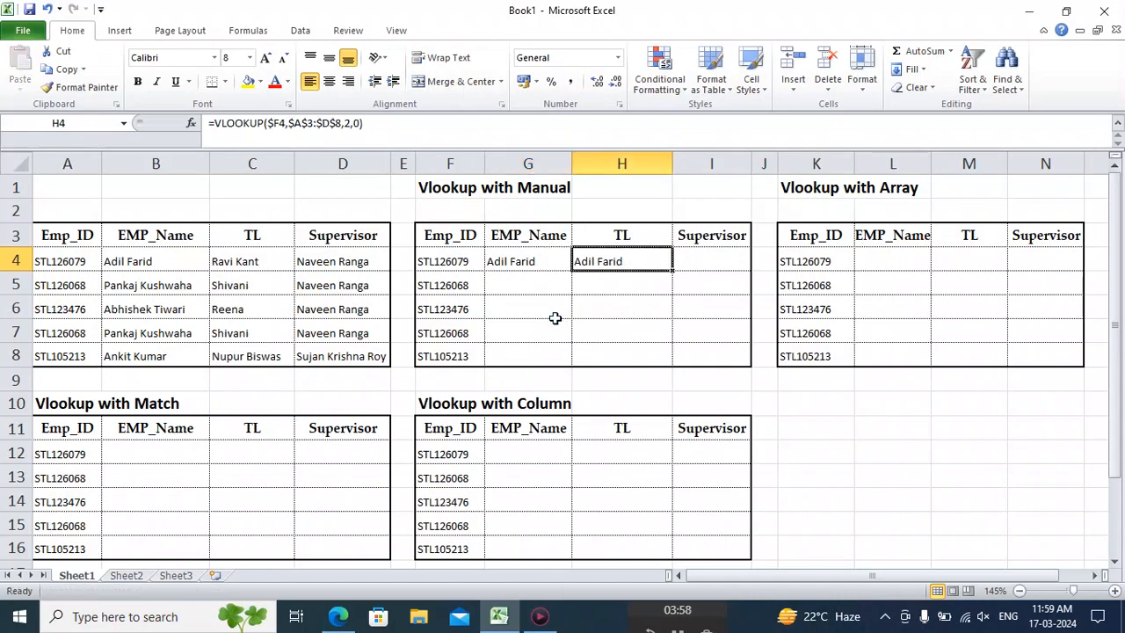
Copy the EMP_Name formula from G4 down into G5.
click(532, 262)
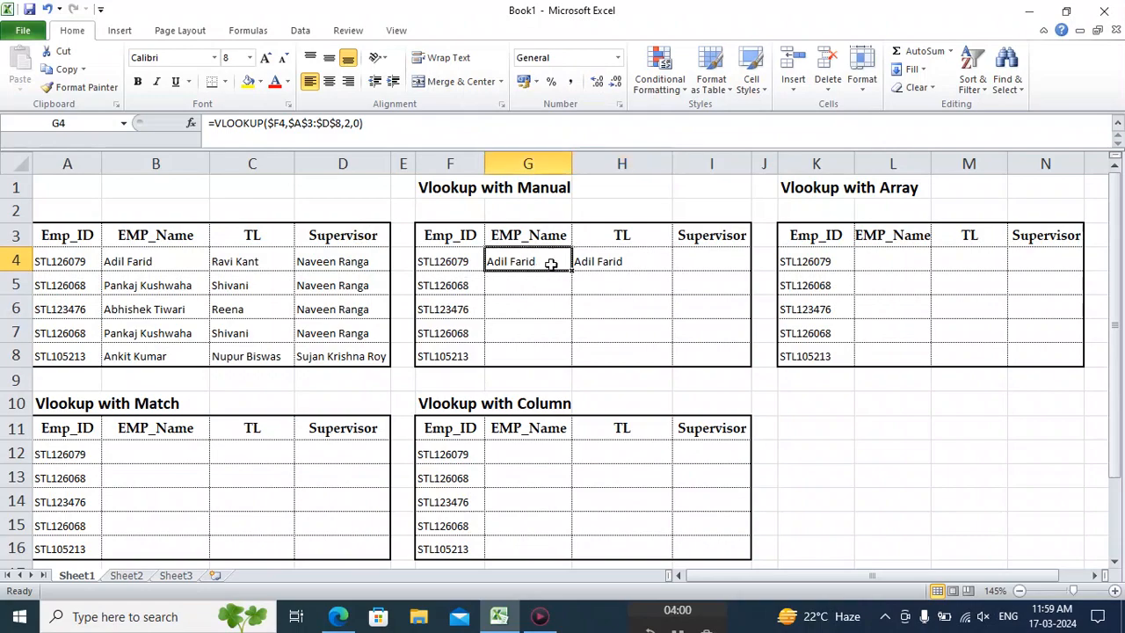
click(611, 255)
click(551, 254)
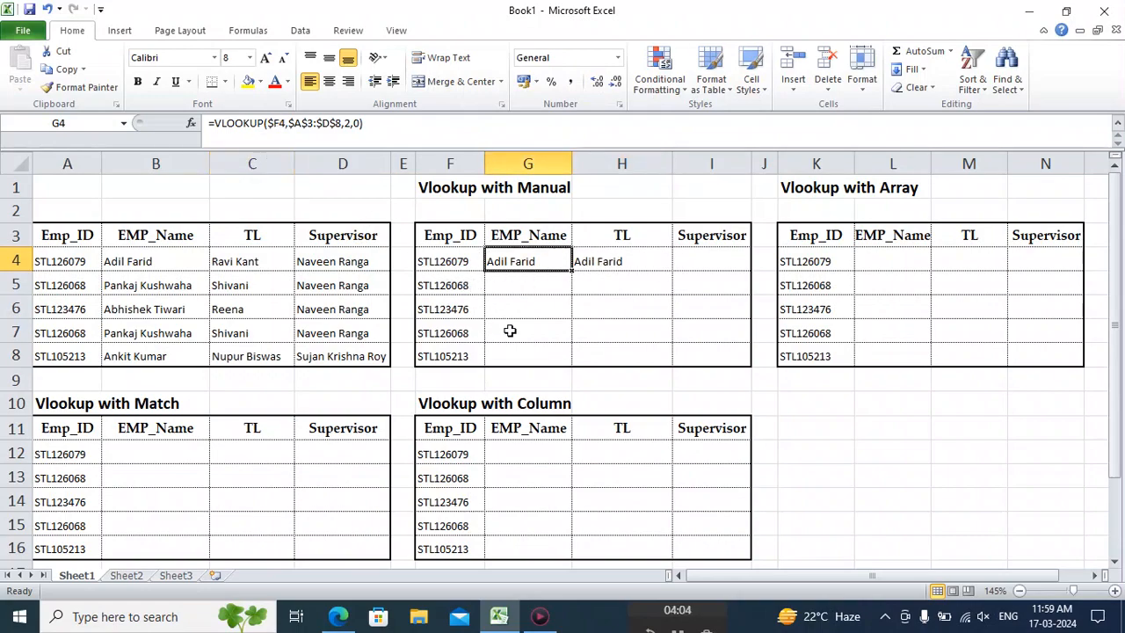
key(ctrl+c)
key(Down)
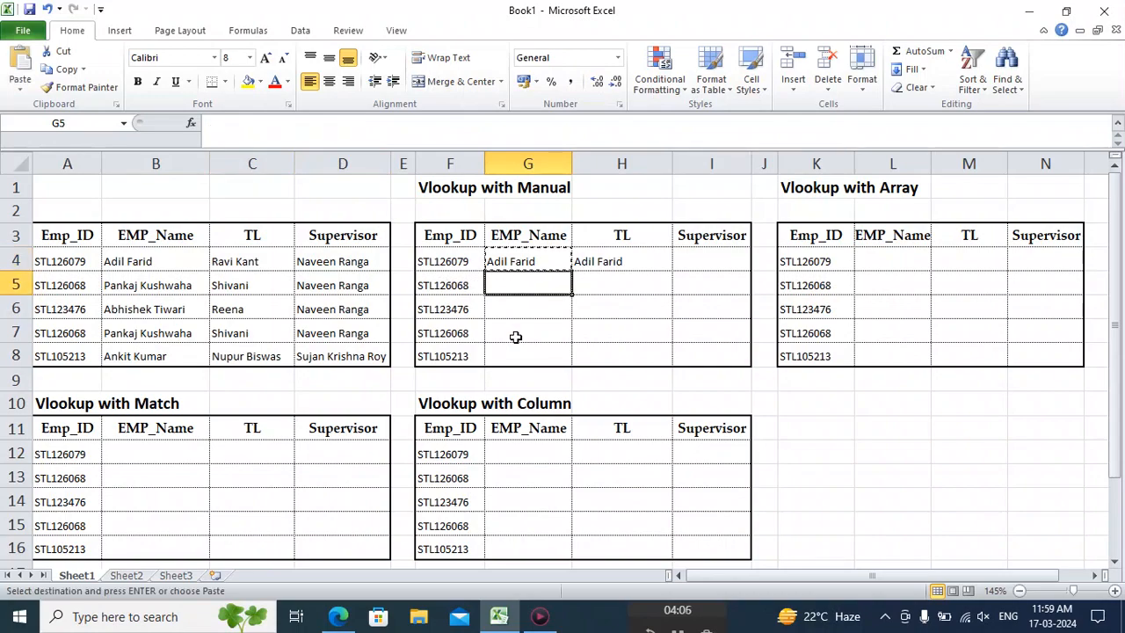
key(Return)
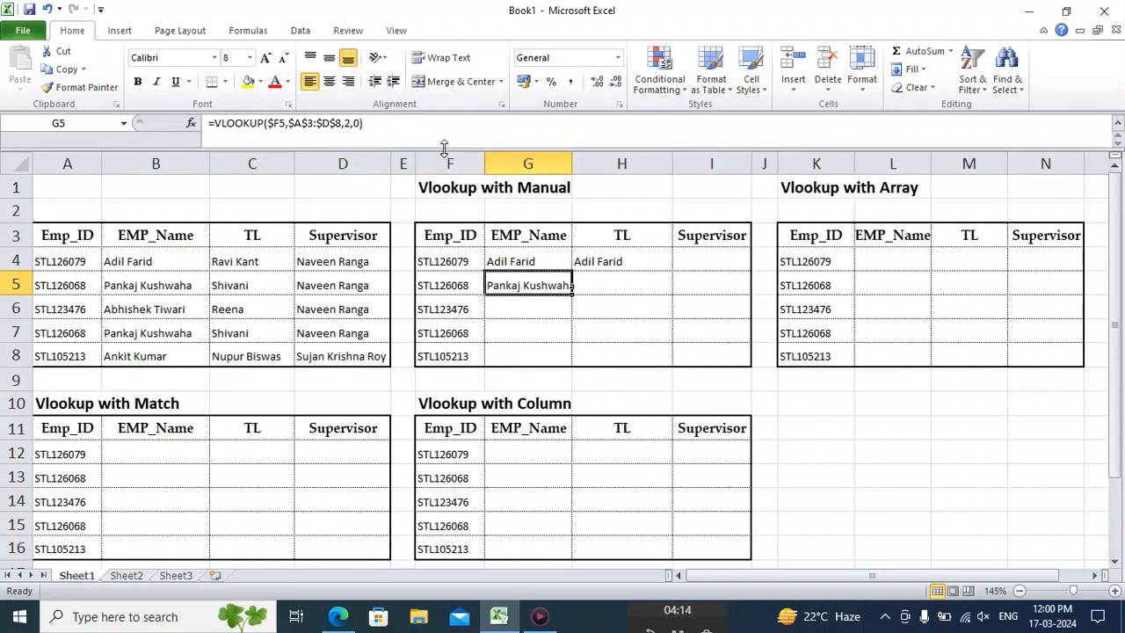
Examine the Emp_ID lookup cells F4 to F8 and how the EMP_Name formula refers to them.
click(455, 261)
click(454, 285)
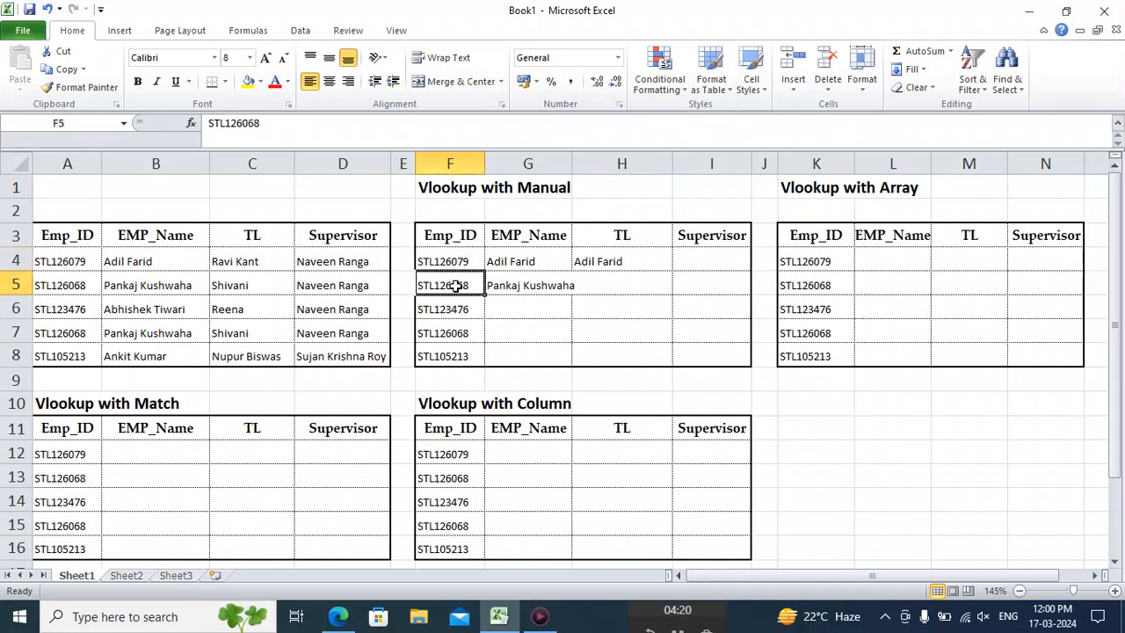
click(456, 308)
click(454, 332)
click(456, 355)
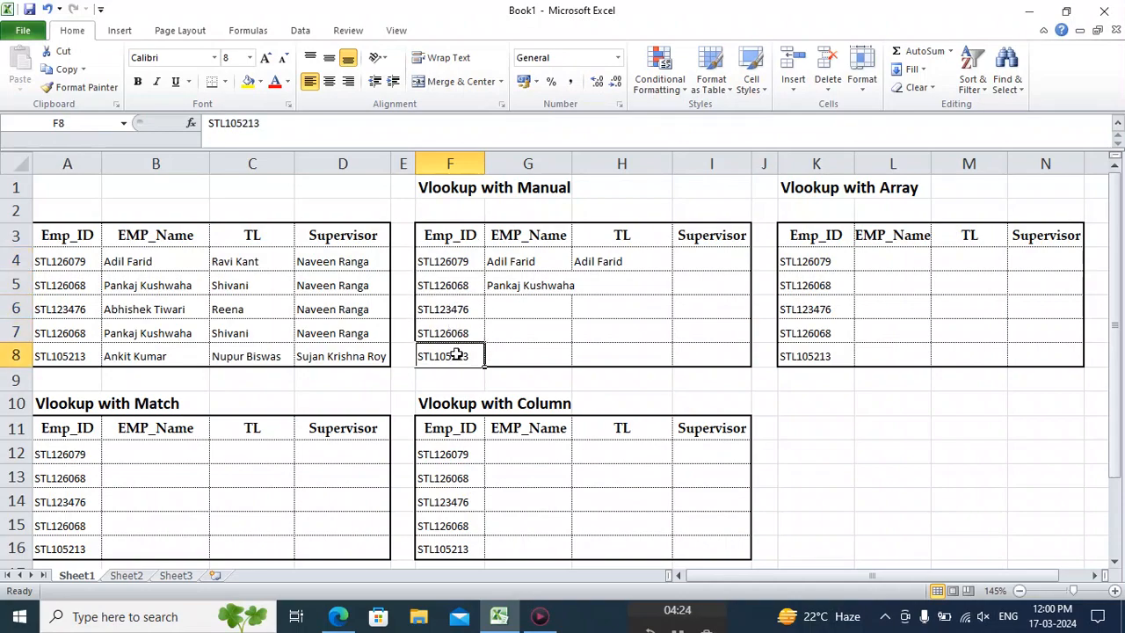
click(605, 336)
click(464, 332)
click(703, 322)
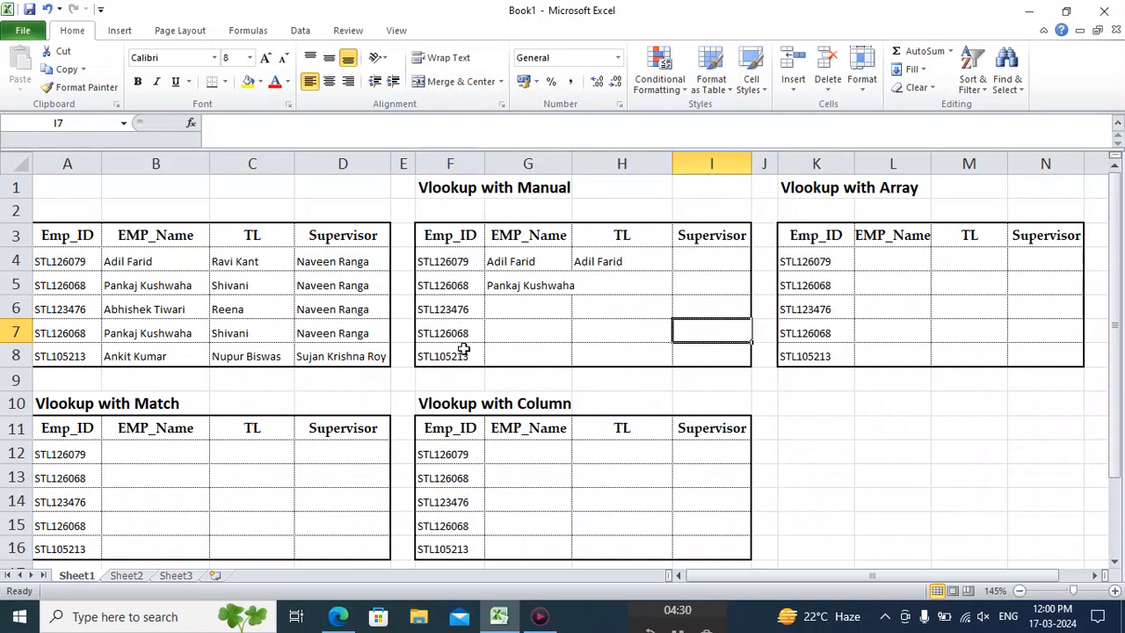
click(442, 332)
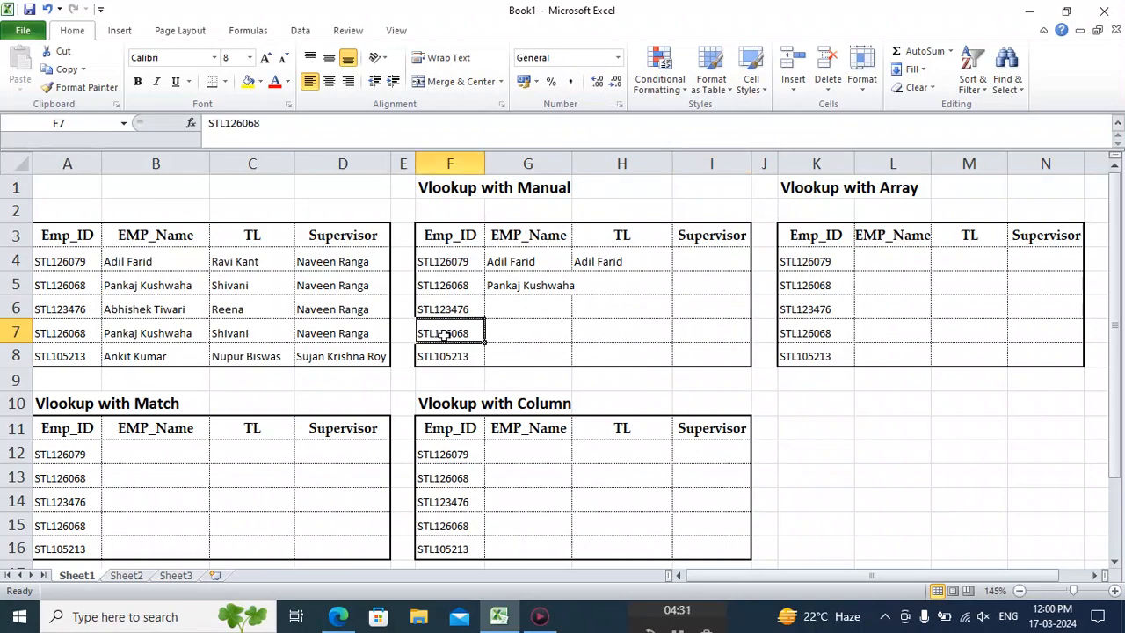
click(550, 301)
click(542, 267)
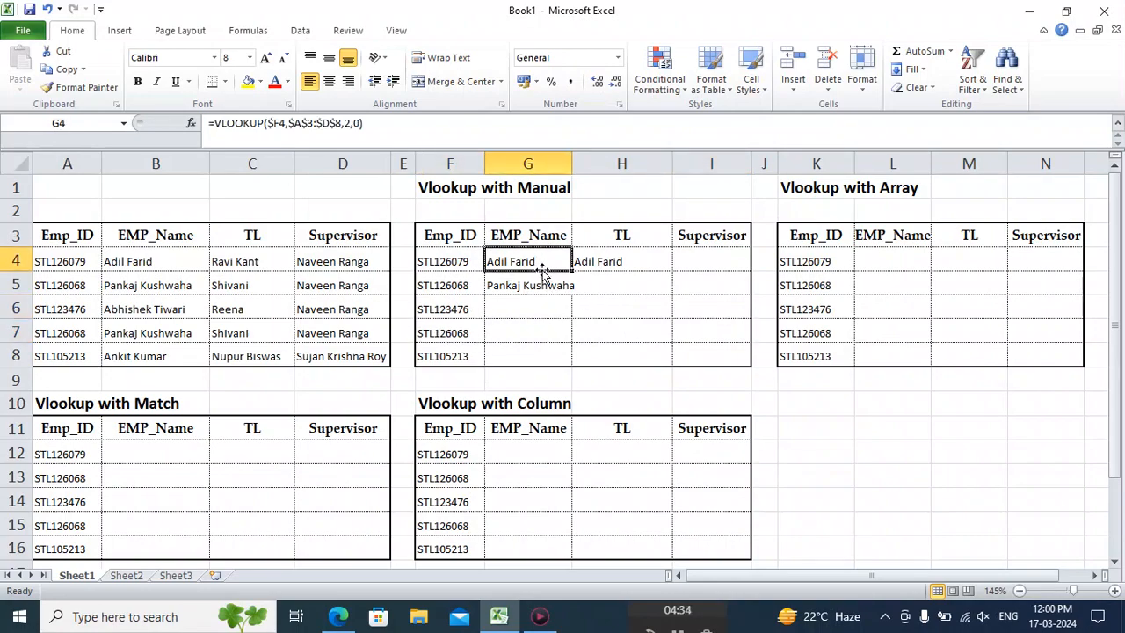
Change the column index of the VLOOKUP in TL cell H4 to 3.
click(608, 262)
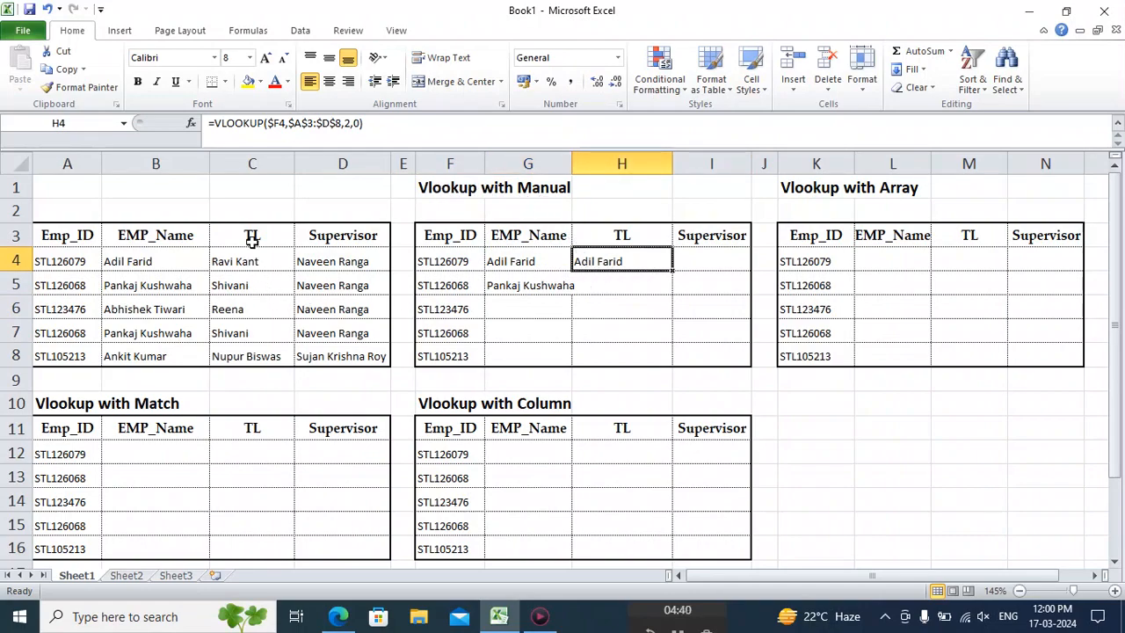
click(350, 123)
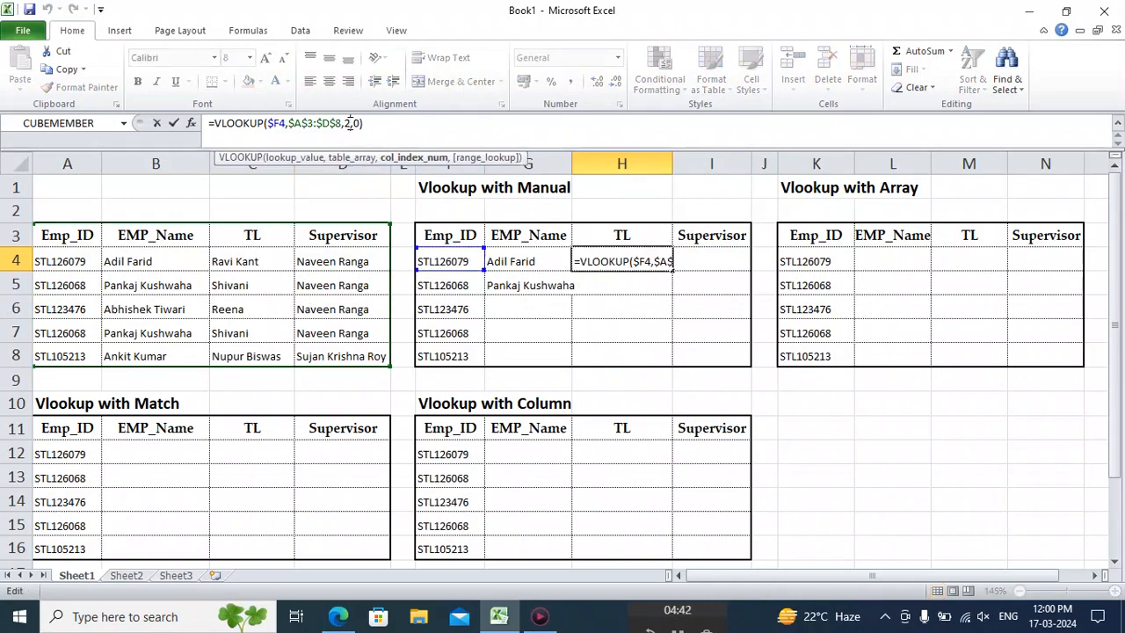
key(BackSpace)
text(3)
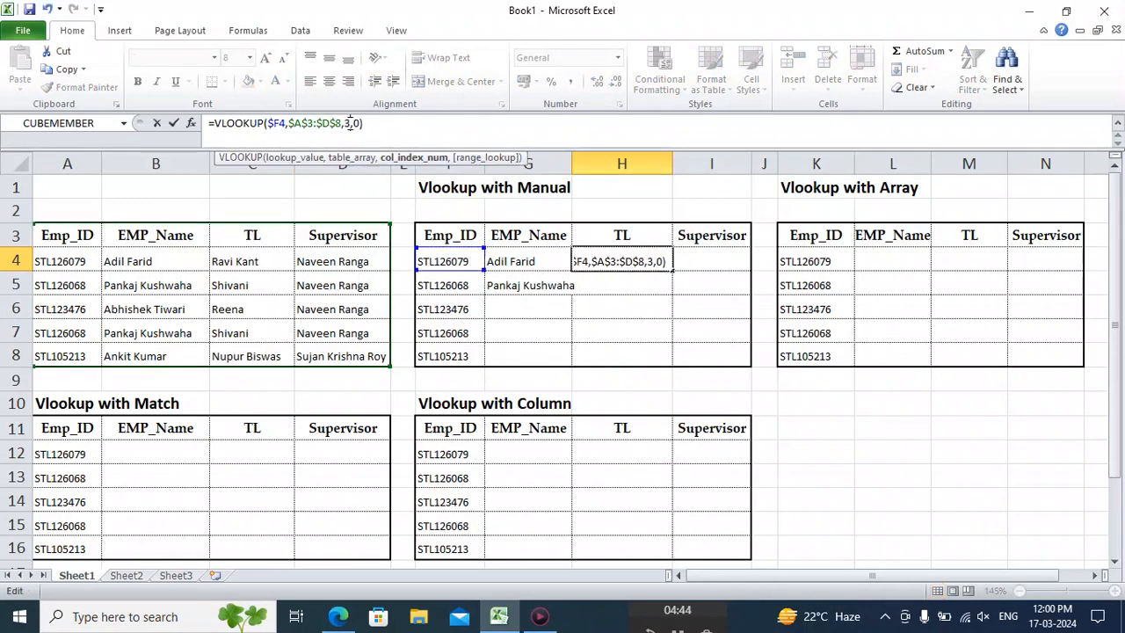
key(Return)
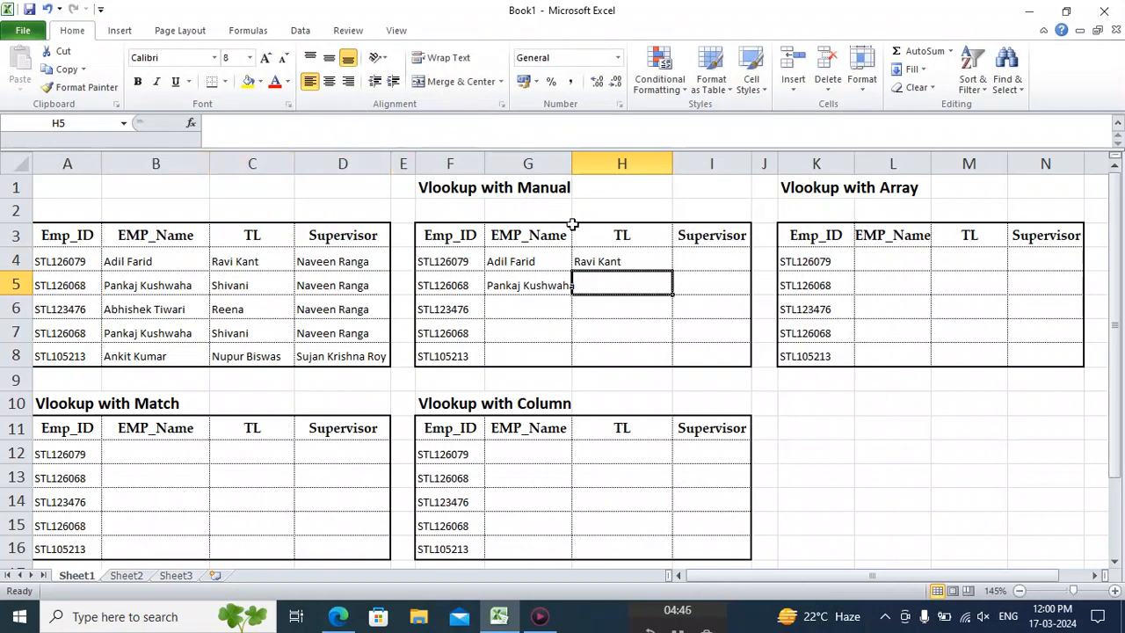
Copy the TL formula from H4 into Supervisor cell I4 and set its column index to 4.
click(592, 255)
key(ctrl+c)
key(Right)
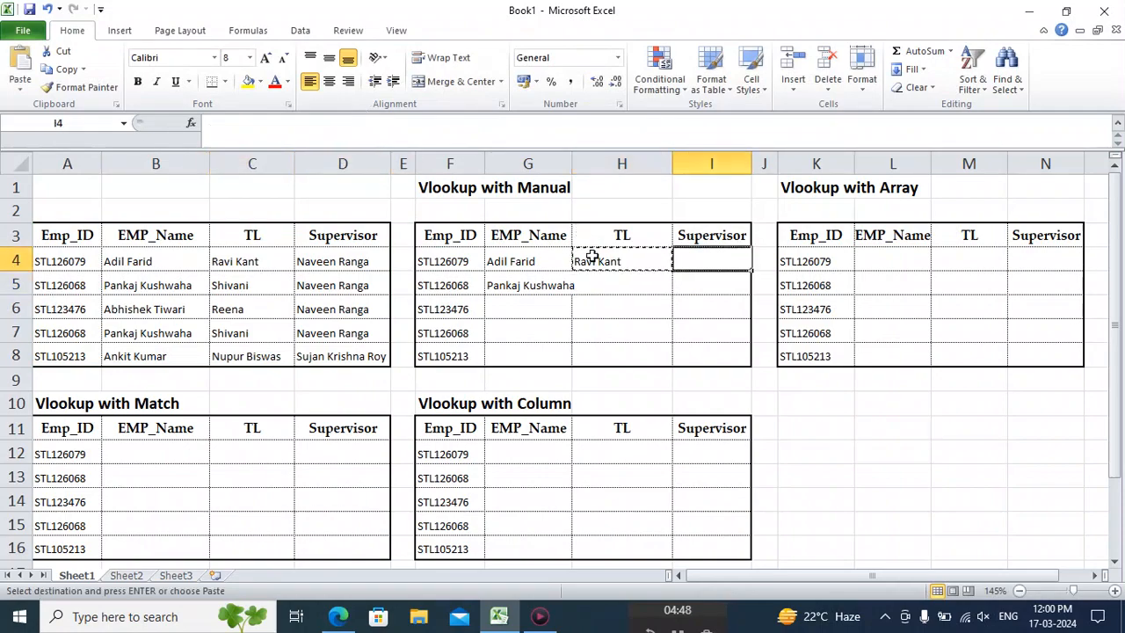
key(Return)
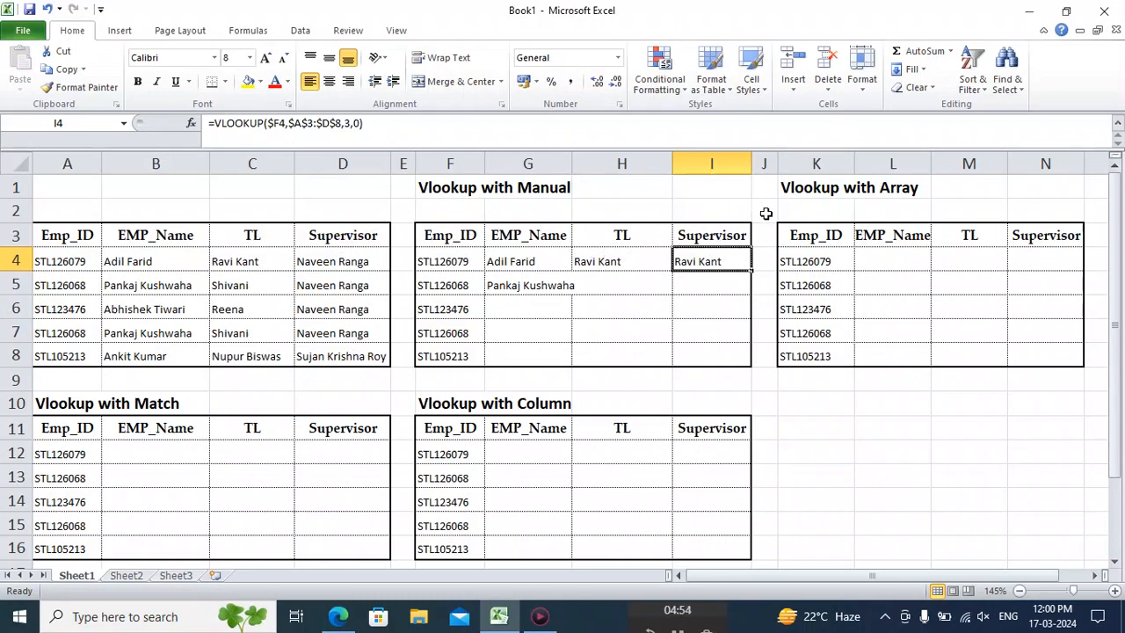
click(350, 123)
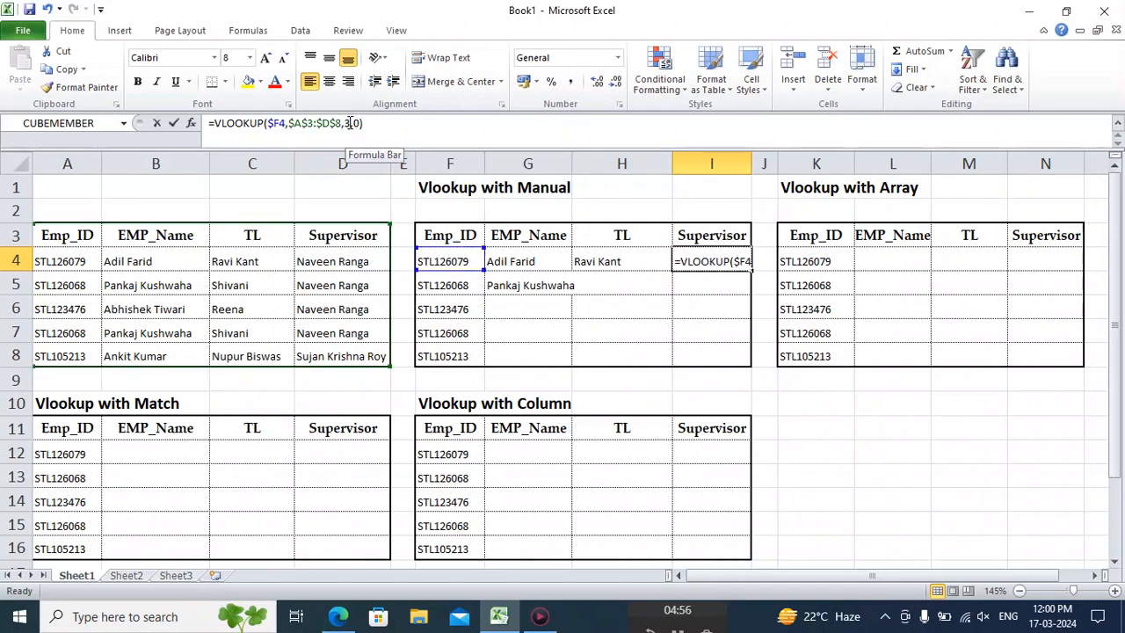
key(BackSpace)
text(4)
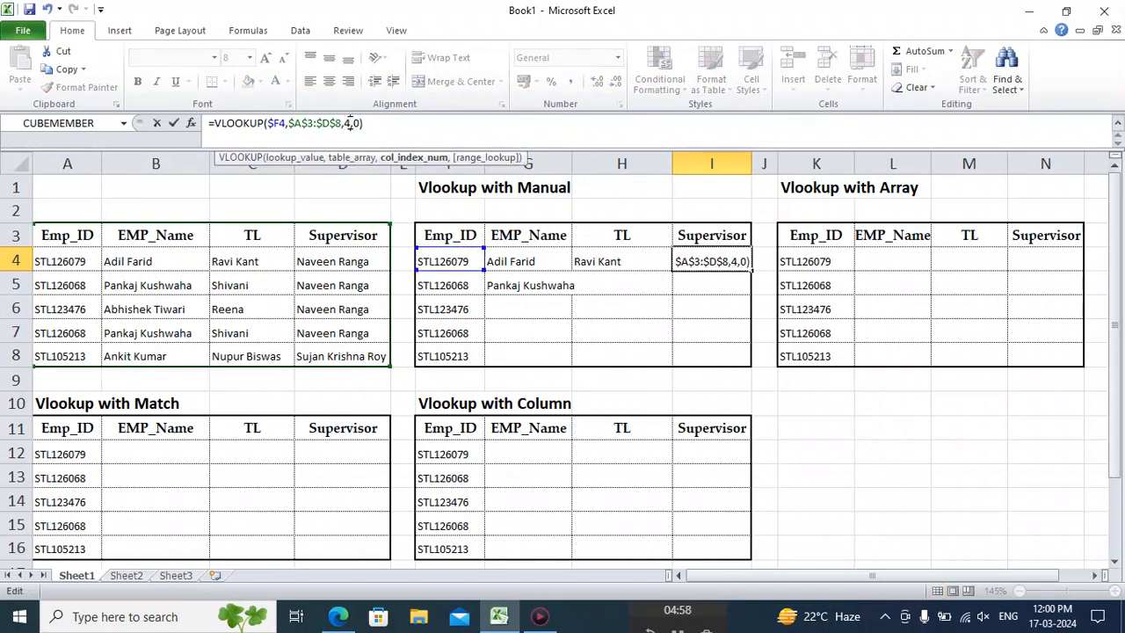
key(Return)
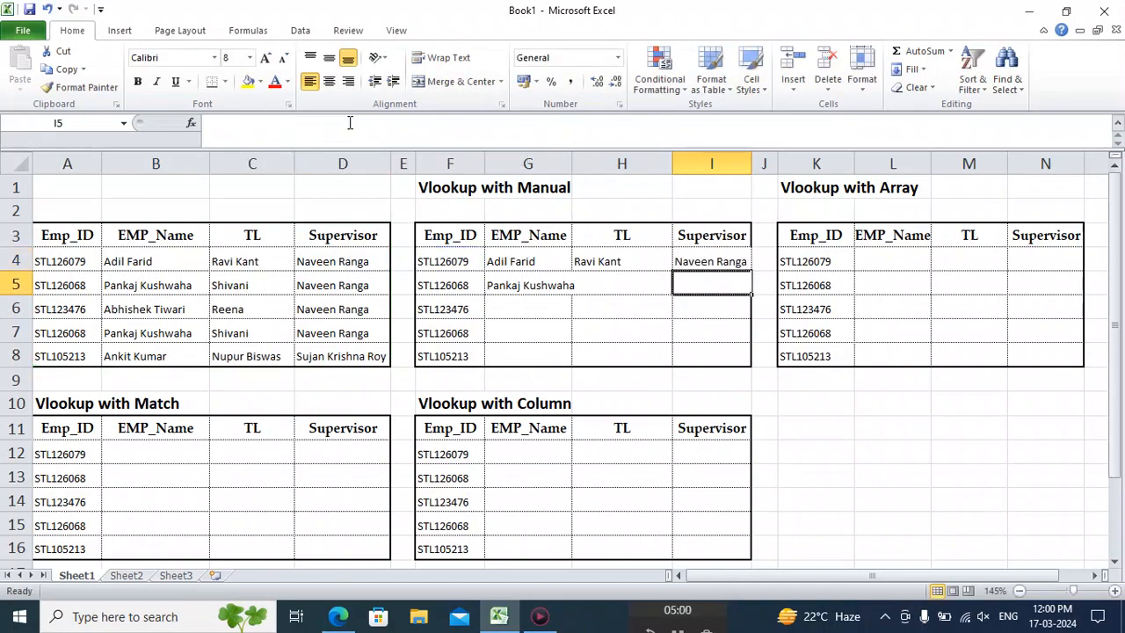
Copy the EMP_Name, TL and Supervisor formulas from G4:I4 down through row 8 of the Vlookup with Manual table.
key(Up)
key(Left)
key(Left)
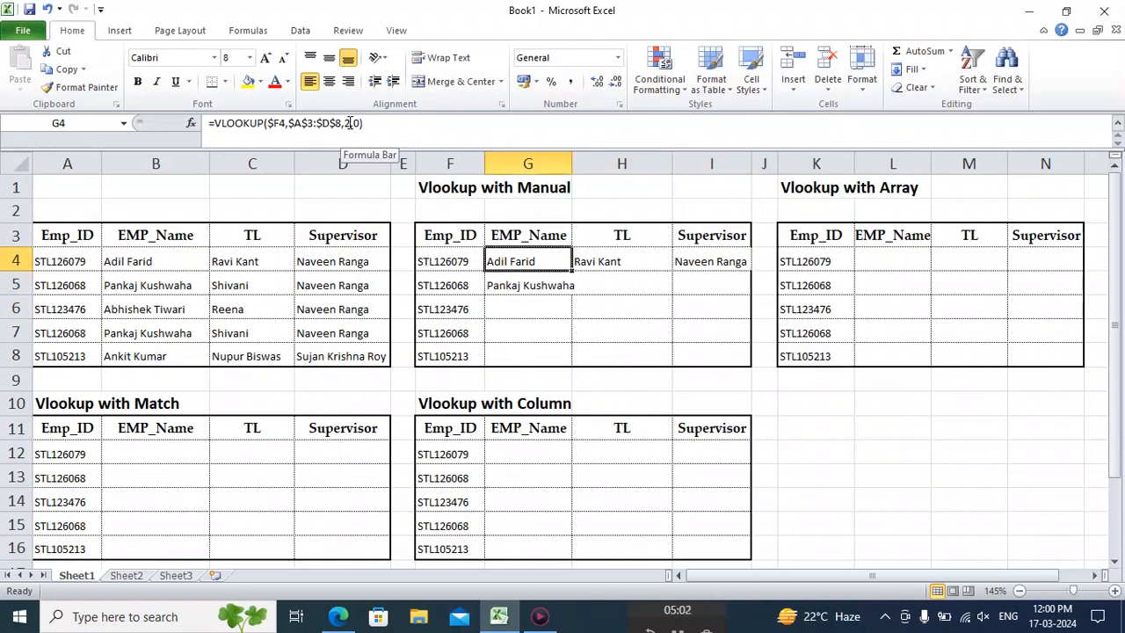
key(shift+Right)
key(shift+Right)
key(ctrl+c)
key(shift+Down)
key(shift+Down)
key(shift+Down)
key(shift+Down)
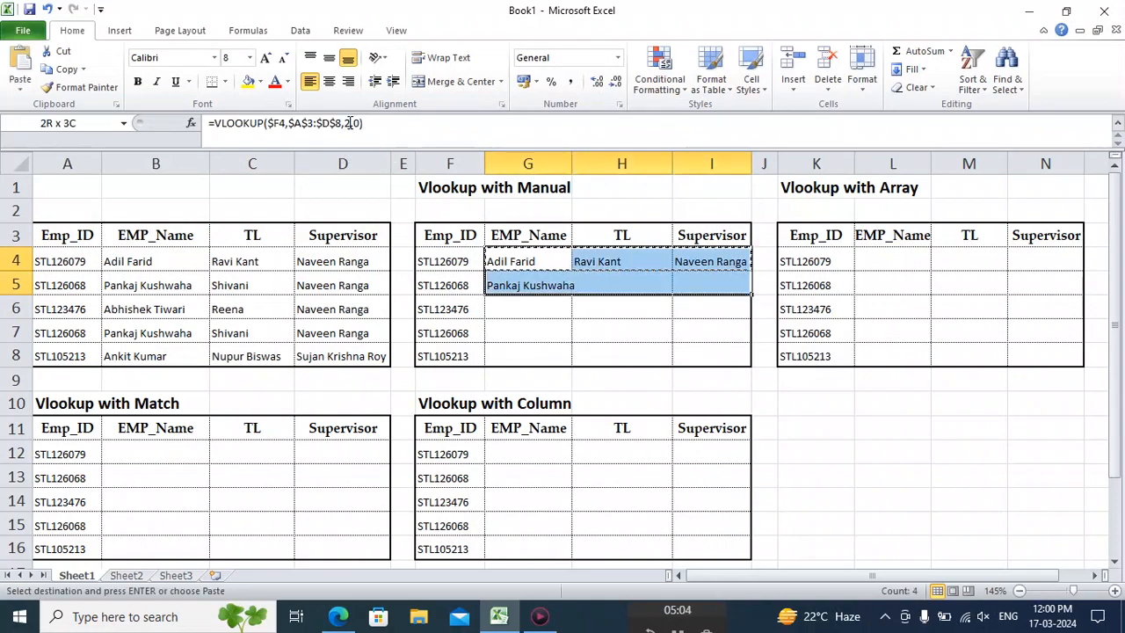
key(Return)
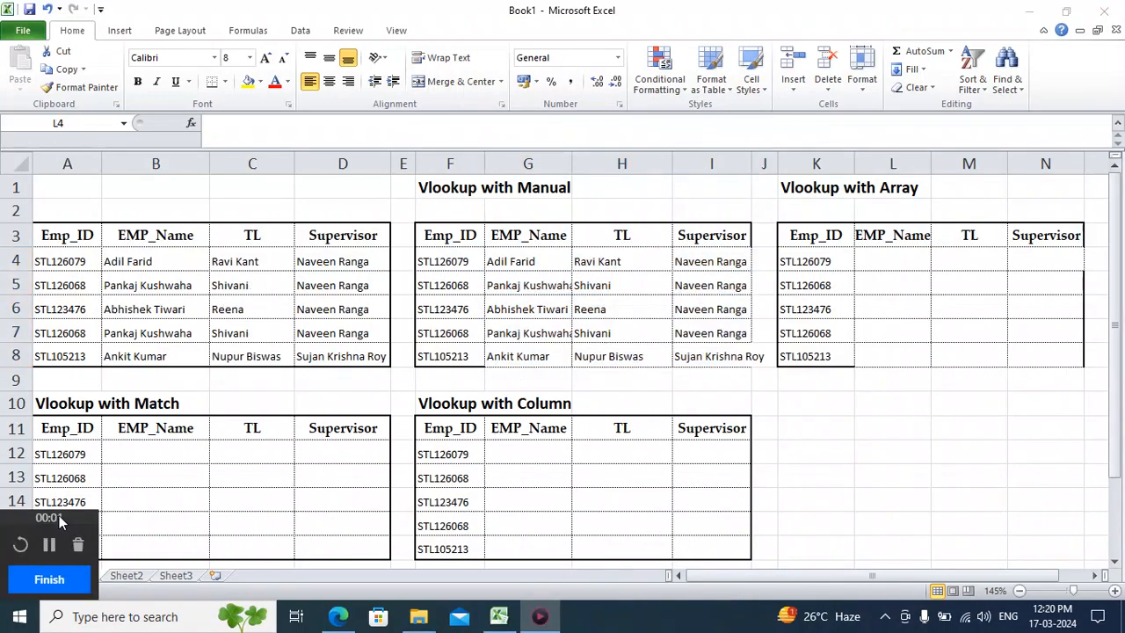
Review the VLOOKUP formulas in G4, H4 and I4 of the Vlookup with Manual table.
drag(692, 577, 677, 613)
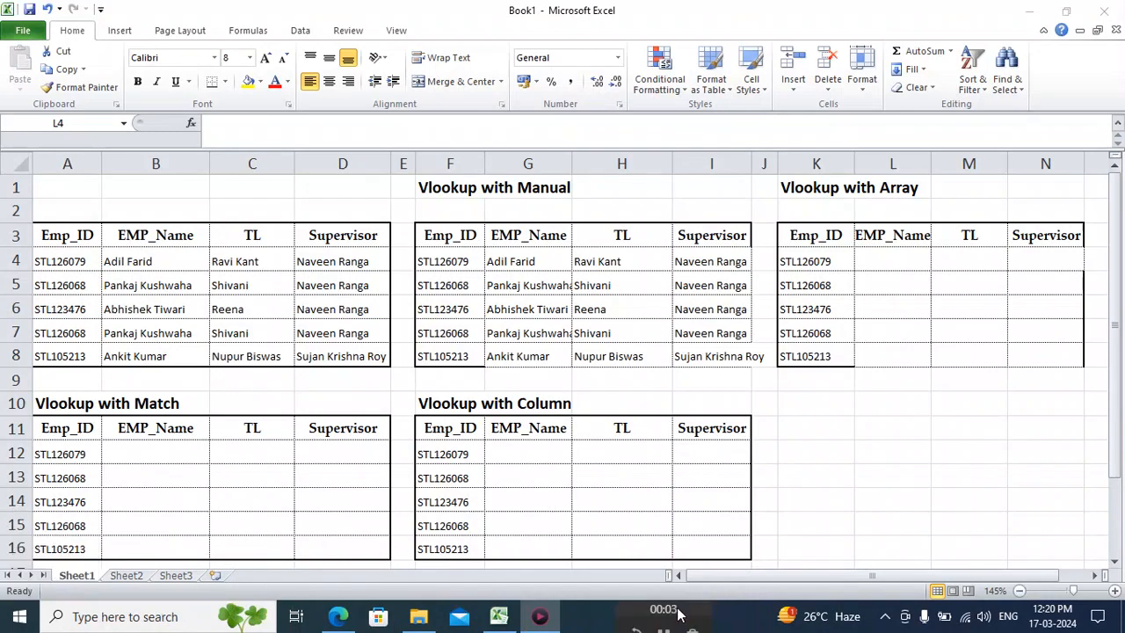
click(897, 253)
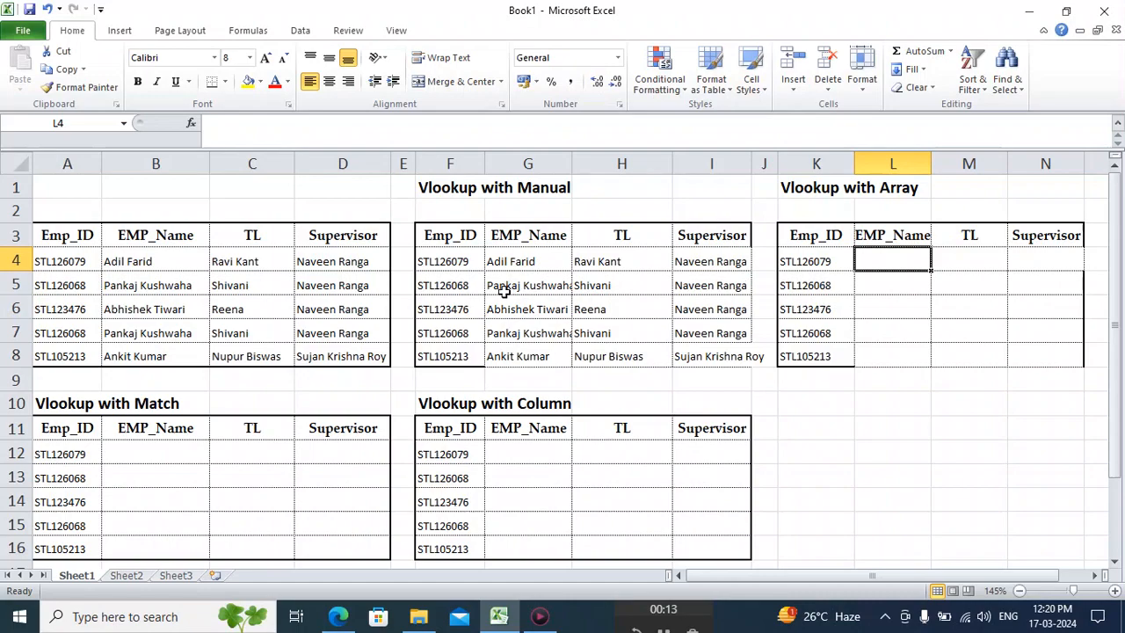
click(527, 261)
click(594, 261)
click(699, 260)
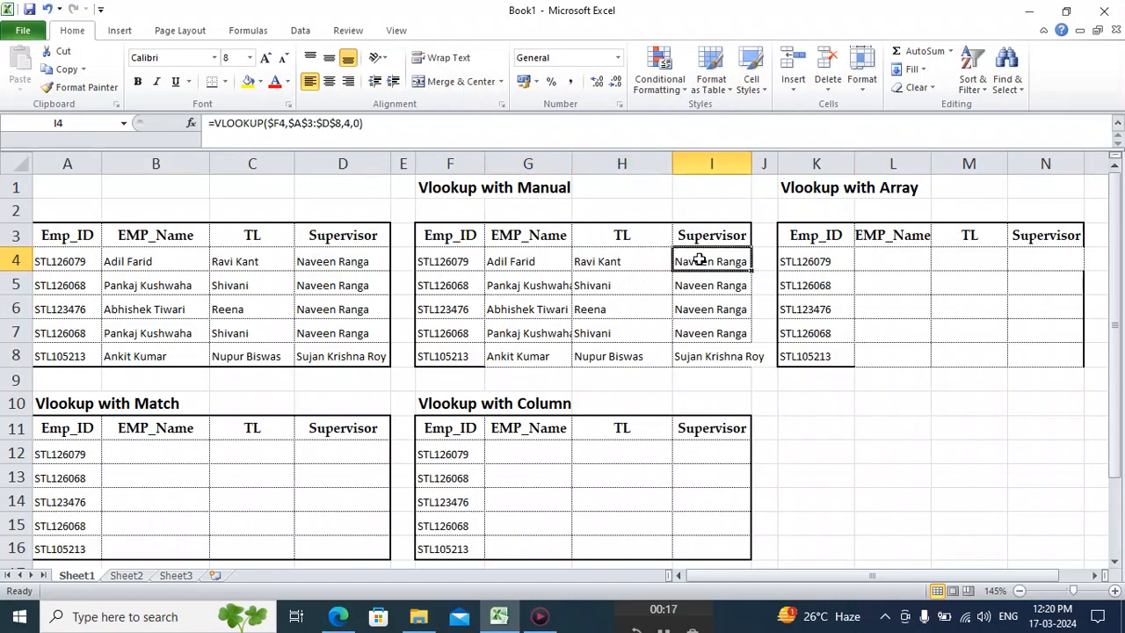
Begin a VLOOKUP formula across L4:N4 of the Vlookup with Array table, using column-locked $K4 as the lookup value.
click(892, 261)
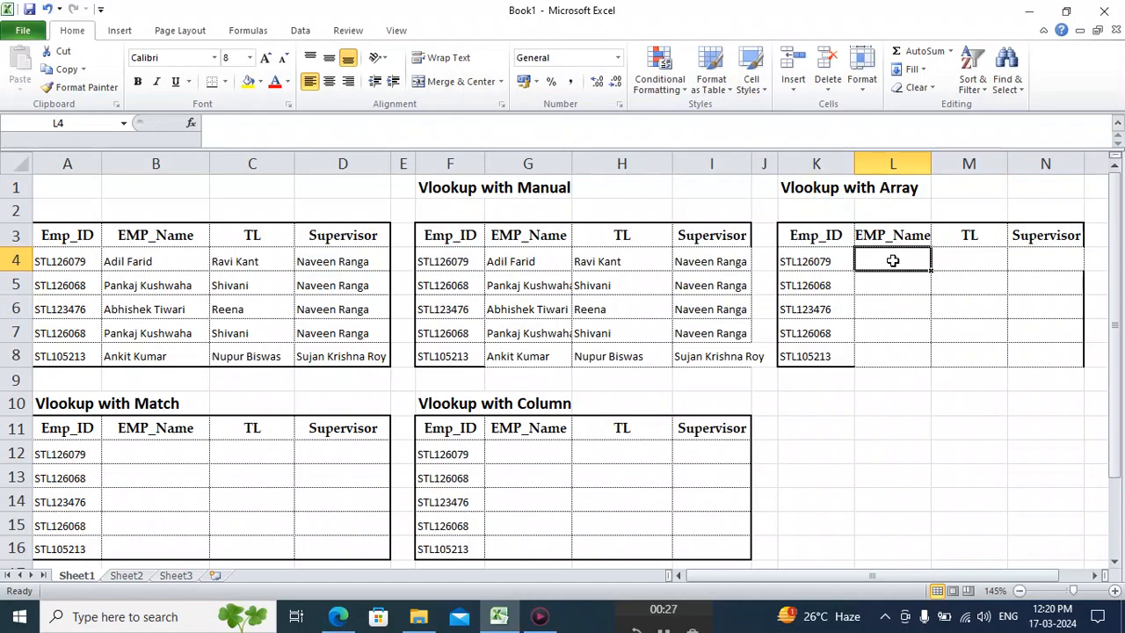
key(shift+Right)
key(shift+Right)
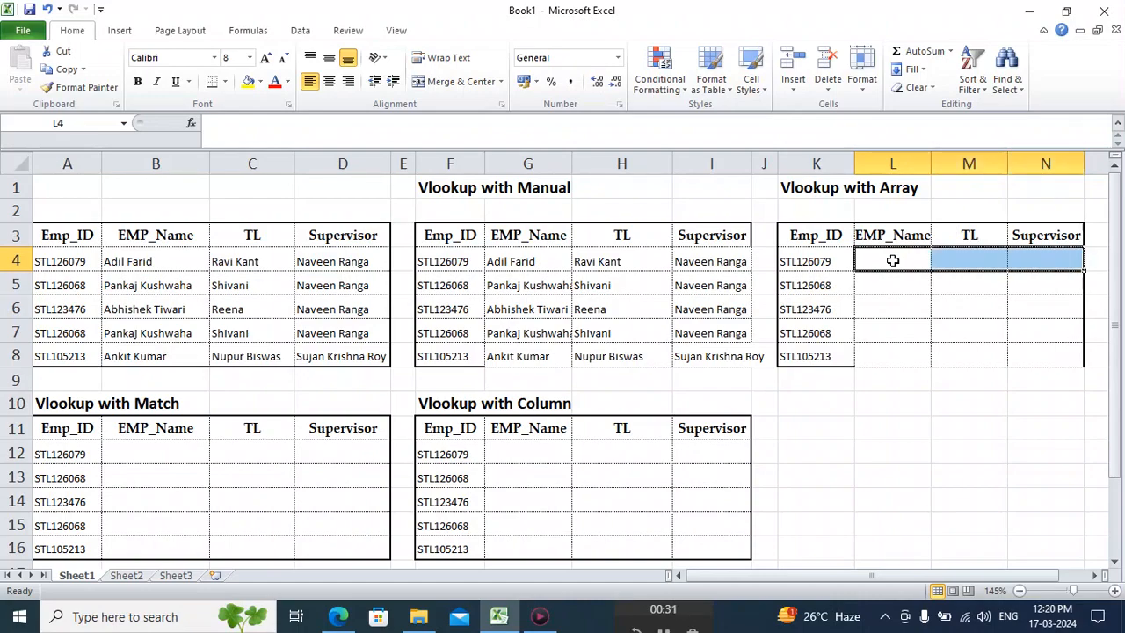
text(=vloo)
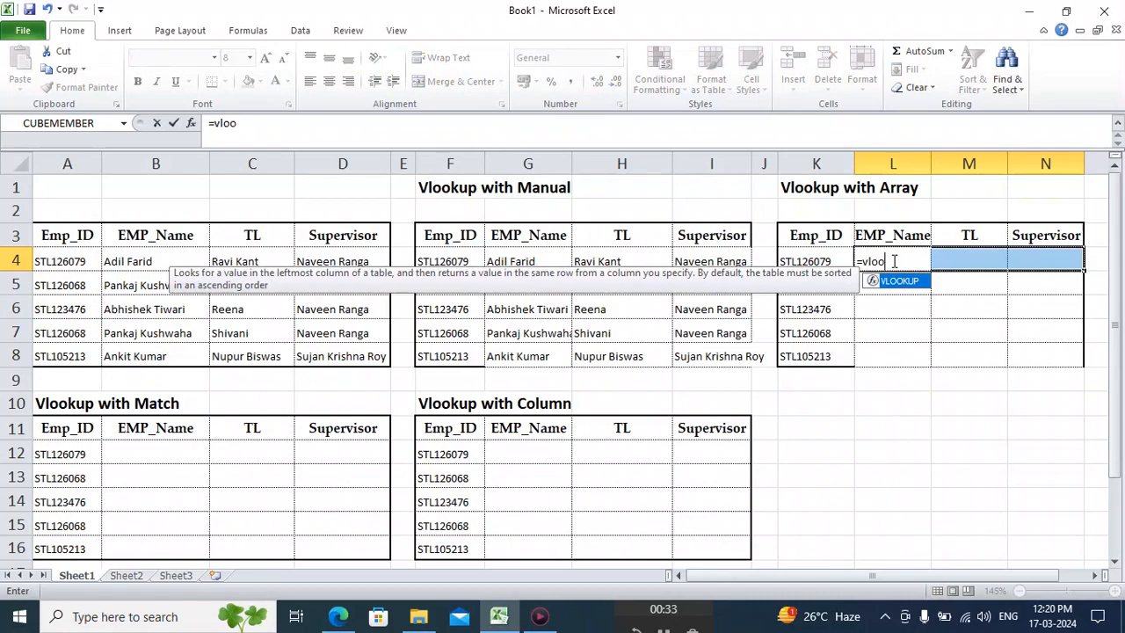
key(Tab)
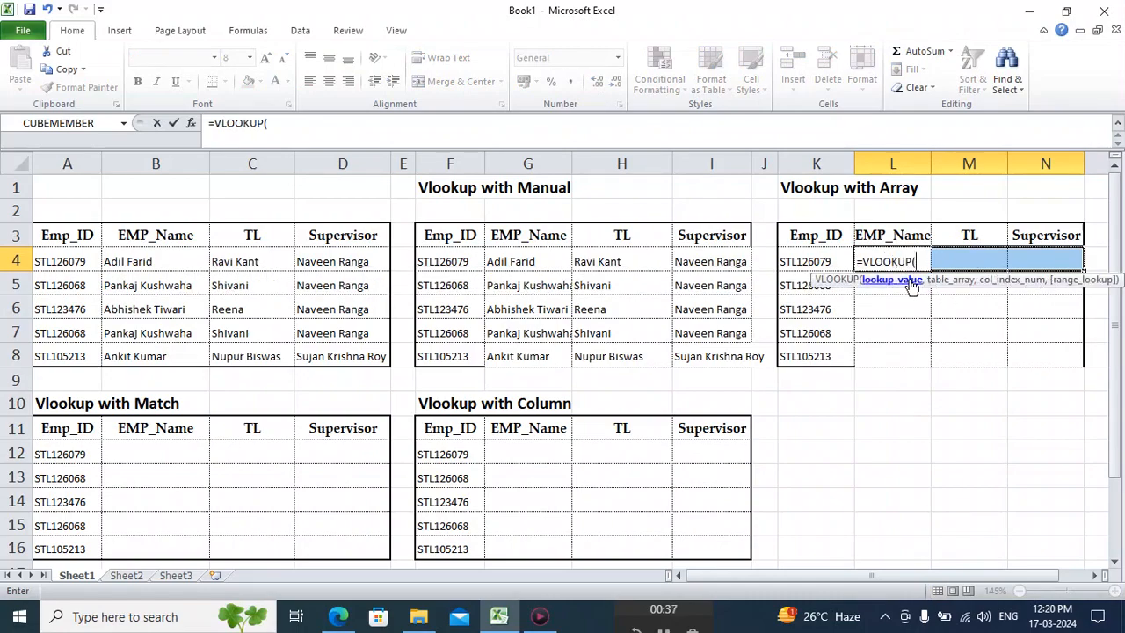
click(806, 262)
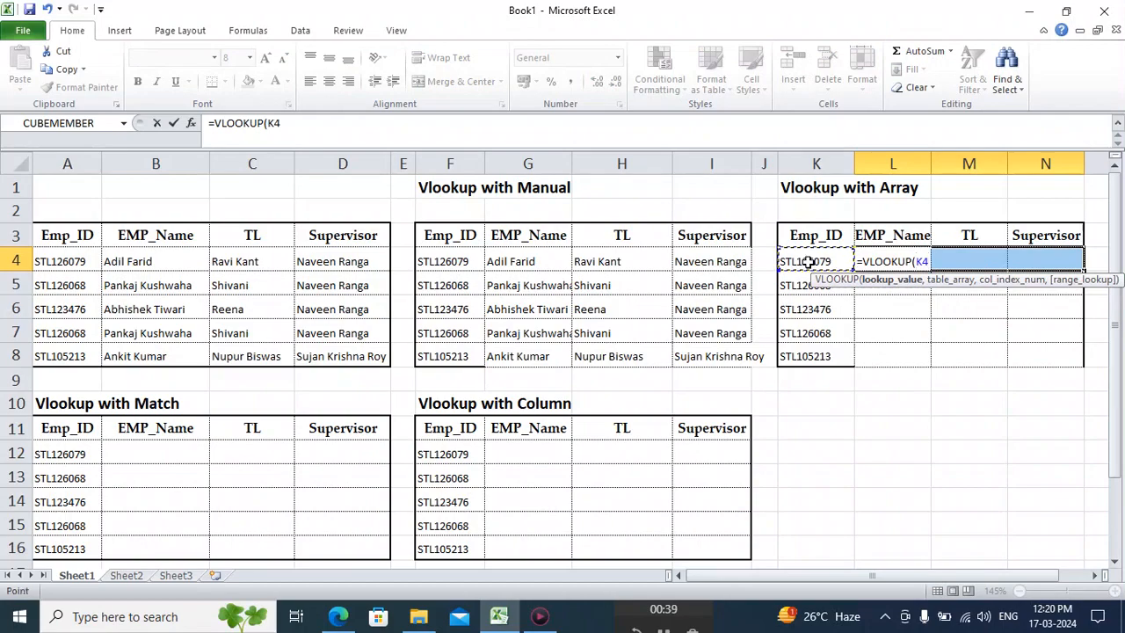
key(F4)
key(F4)
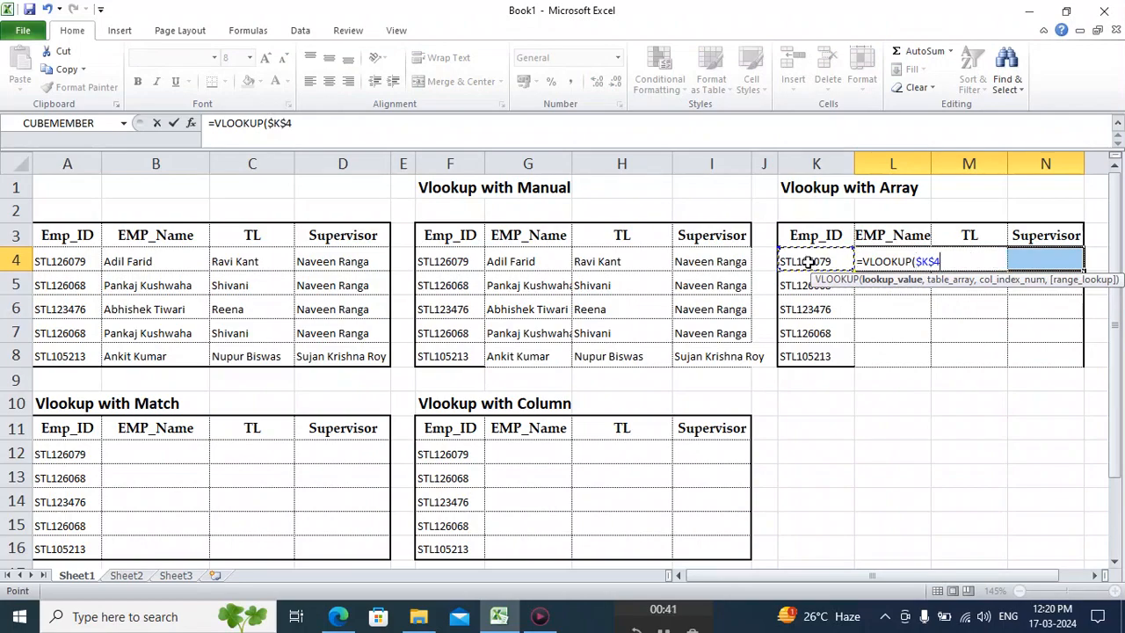
key(F4)
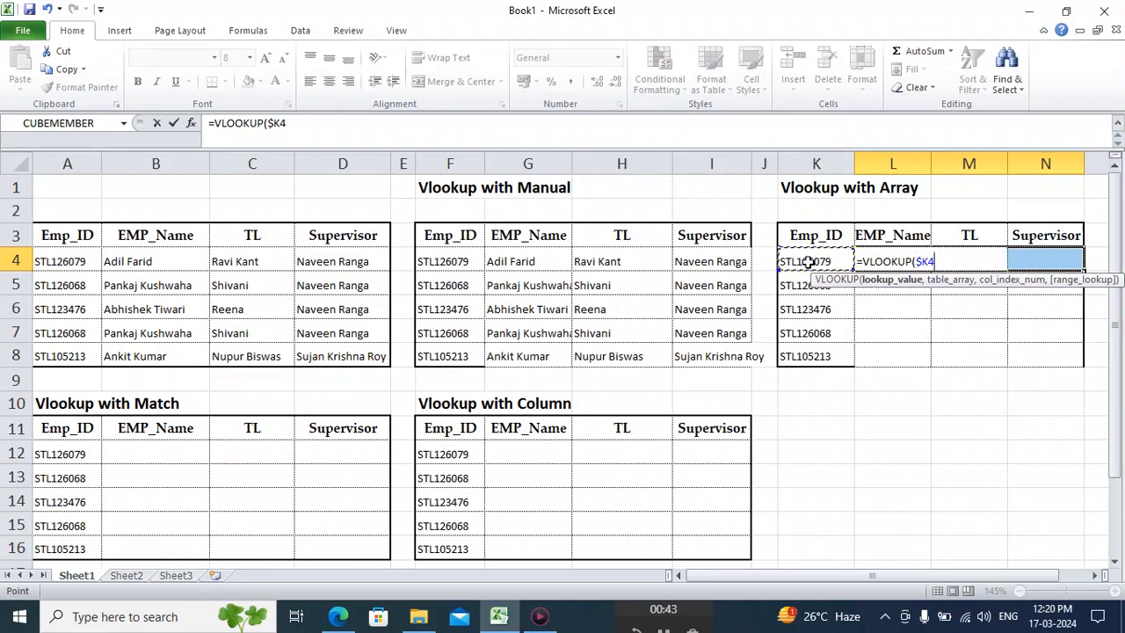
text(,)
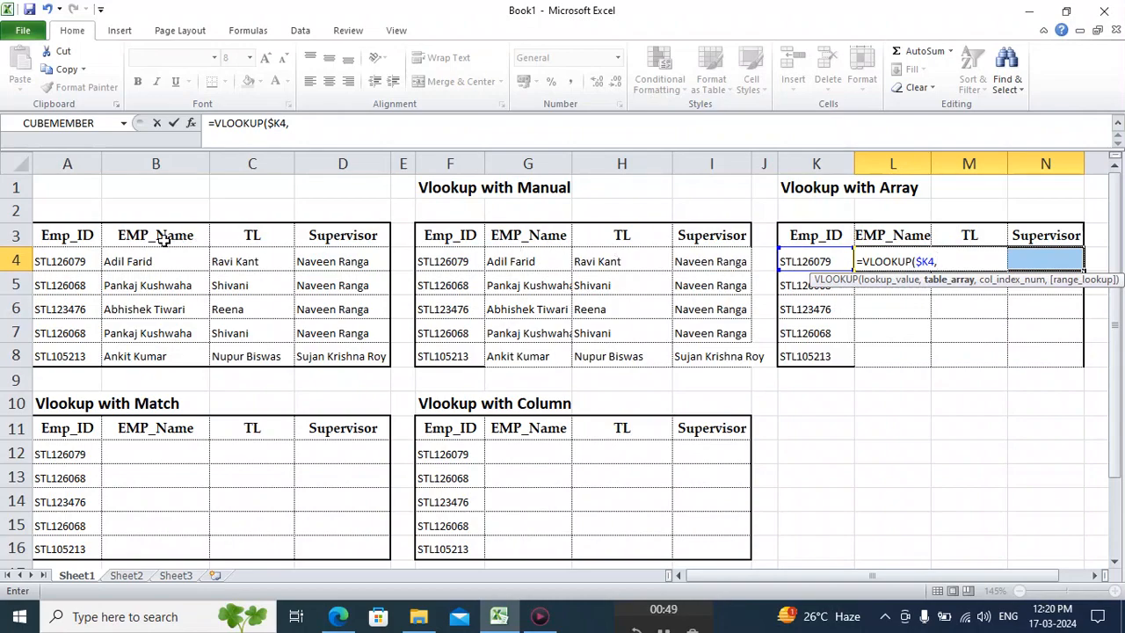
Set the formula's table array to the source table including its headers, as absolute range $A$3:$D$8.
click(89, 238)
key(shift+Right)
key(shift+Right)
key(shift+Right)
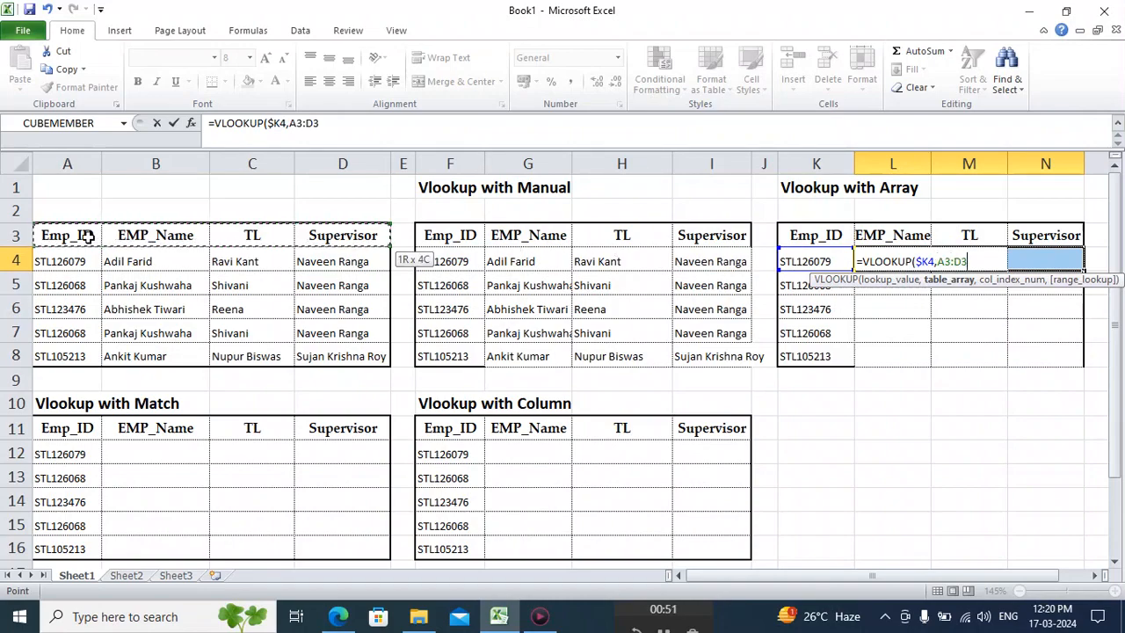
key(shift+Down)
key(shift+Down)
key(shift+Down)
key(shift+Down)
key(shift+Down)
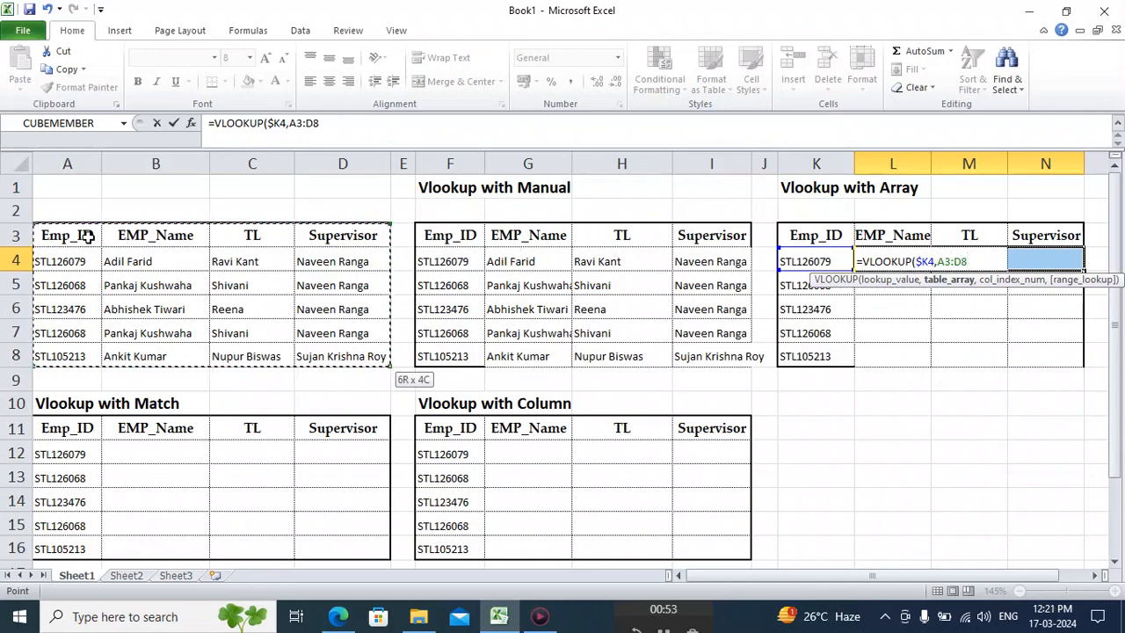
key(F4)
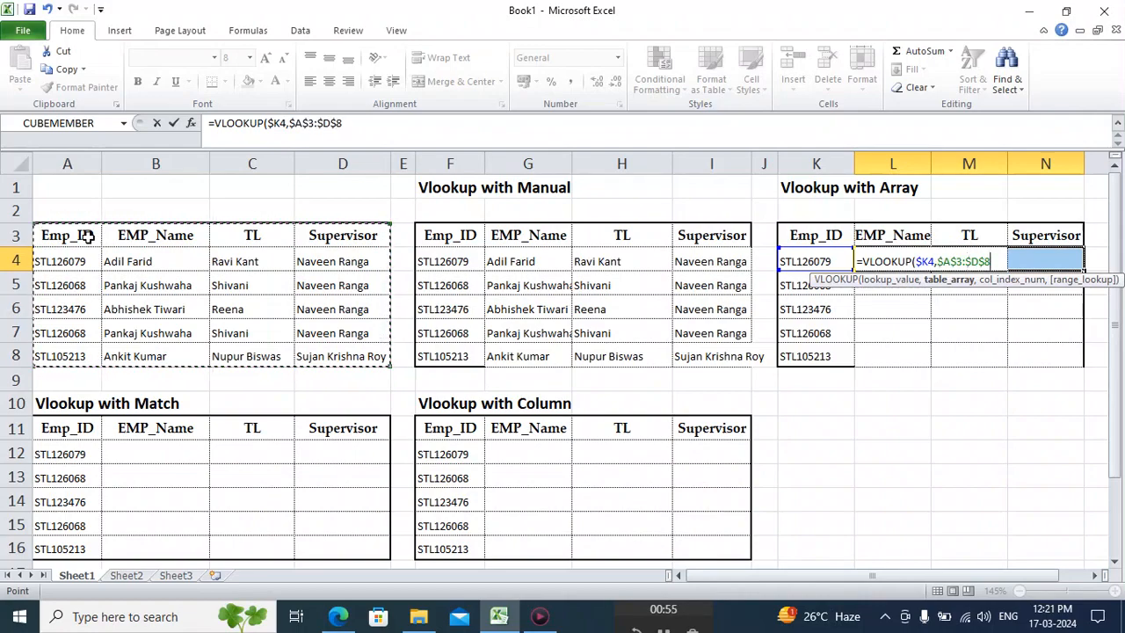
text(,{)
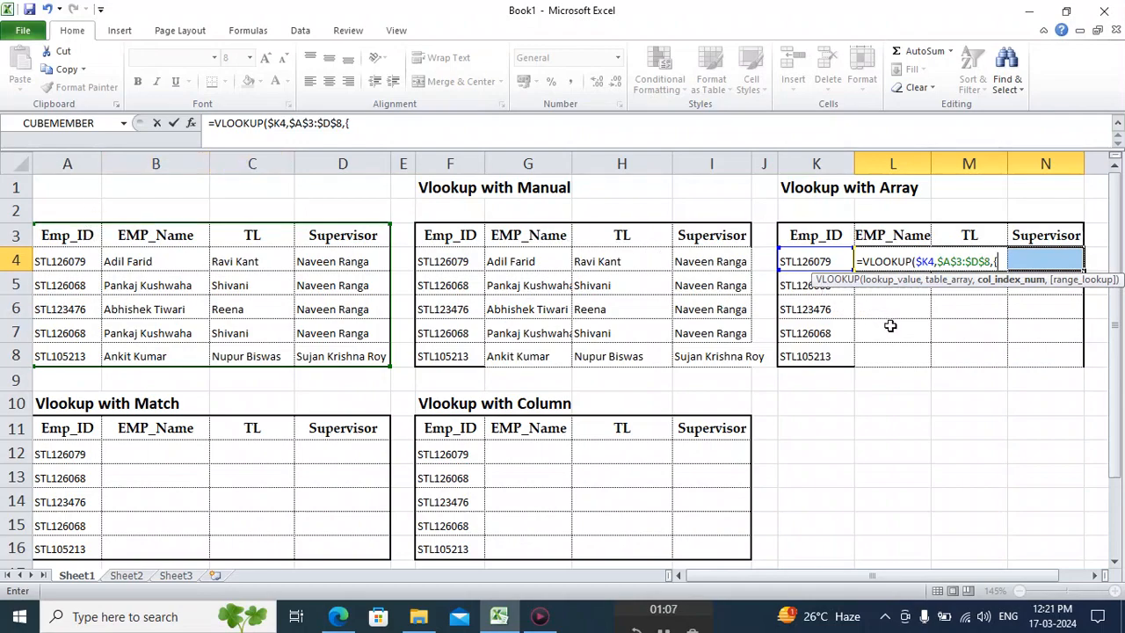
Complete the VLOOKUP with column index array {2,3,4} and exact match 0, and commit it as an array formula in L4:N4.
text(2,3,4)
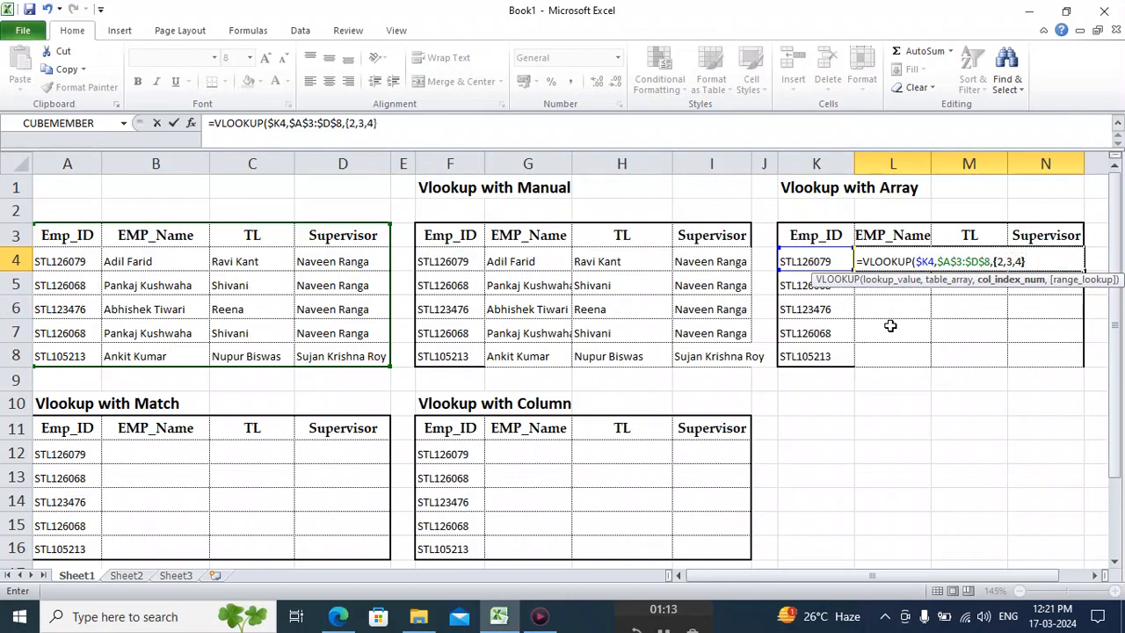
text(},)
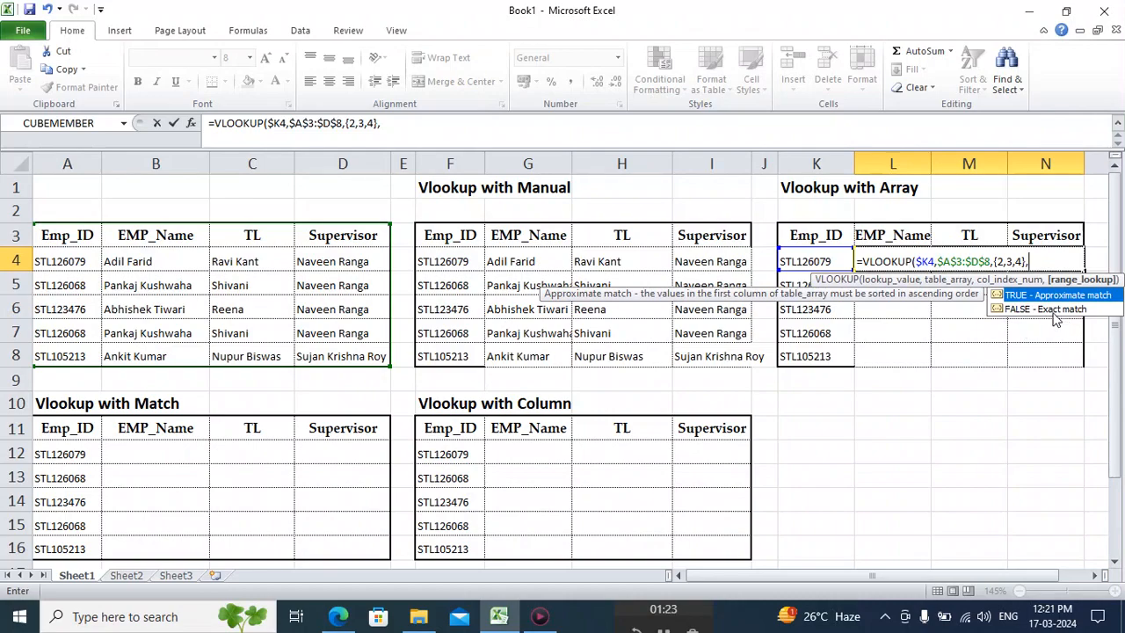
text(0))
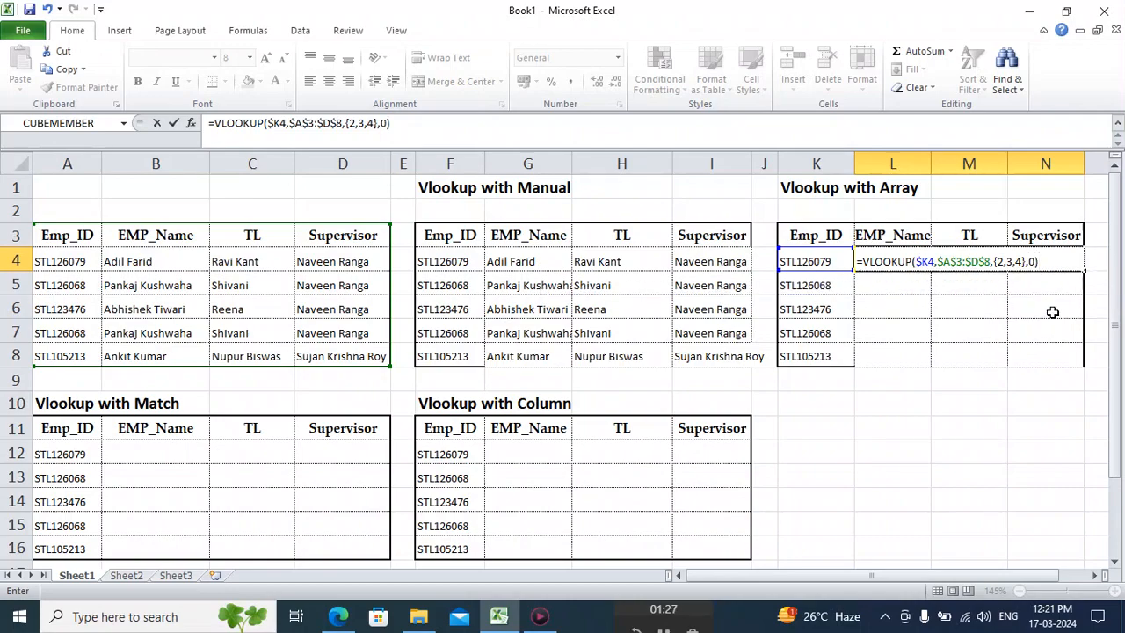
key(ctrl+shift+Return)
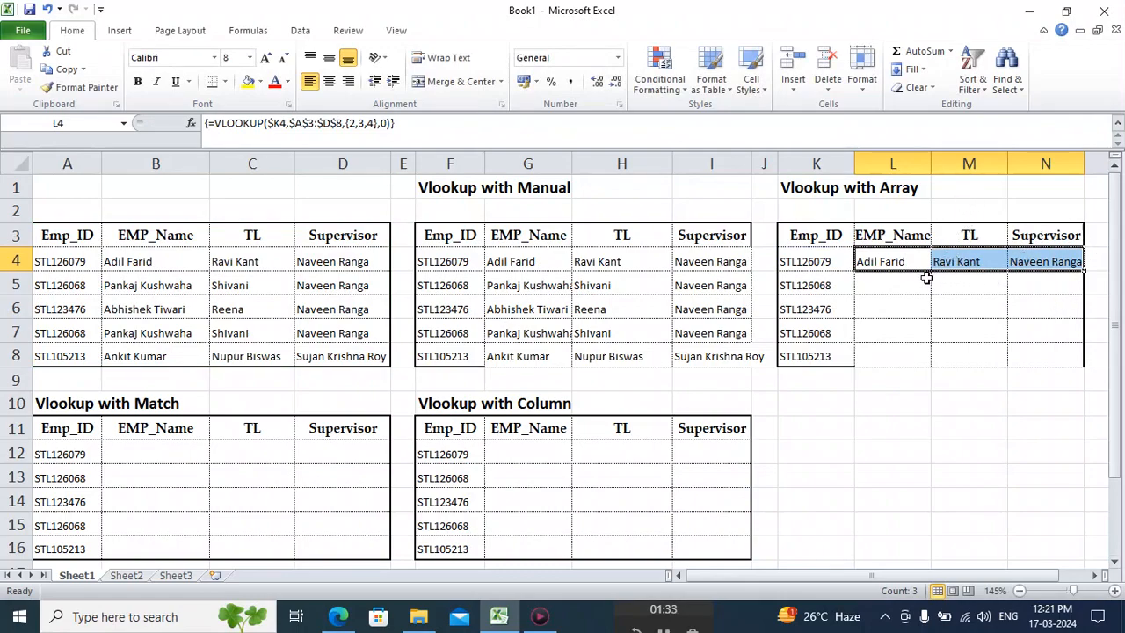
Enter the note "Ctrl + Enter" in cell M1 beside the Vlookup with Array title.
click(968, 188)
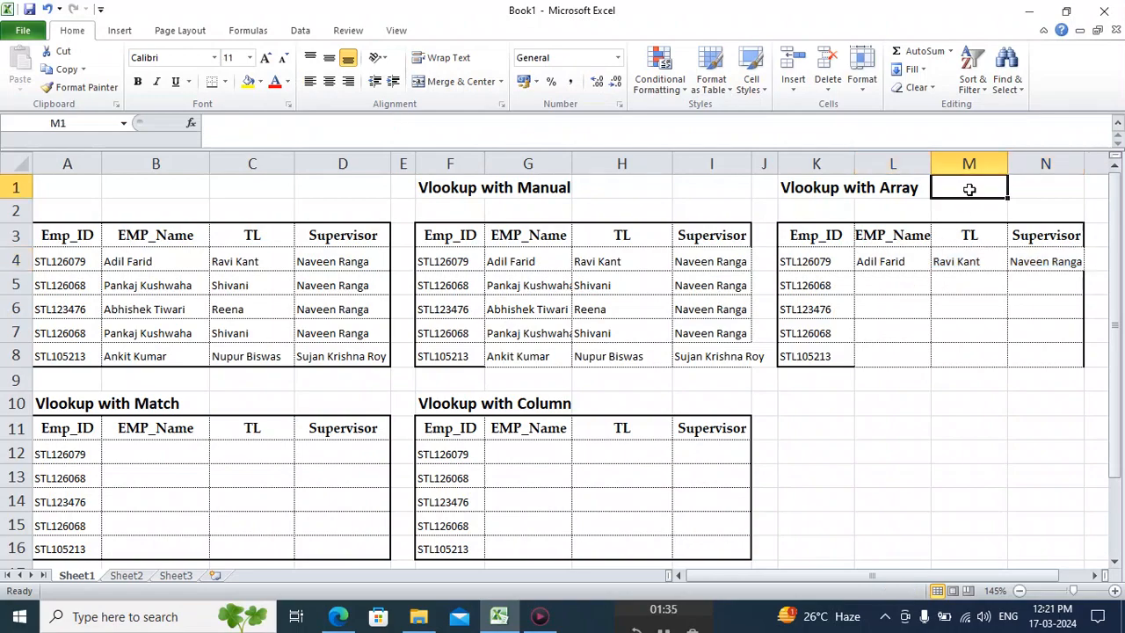
text(Ct)
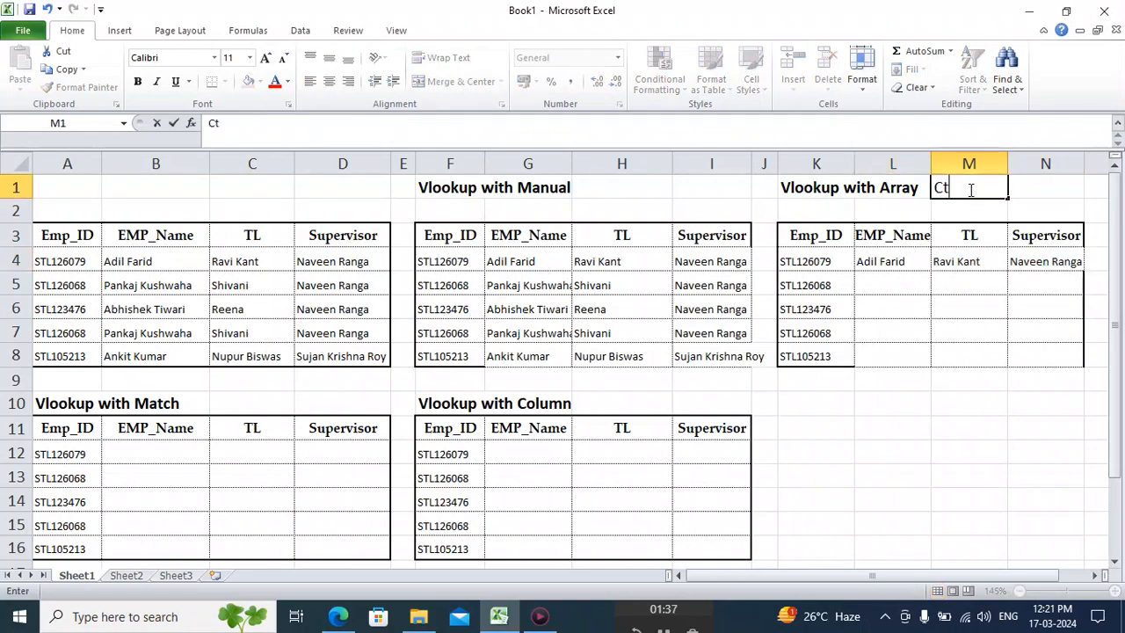
text(l + Enter)
key(Return)
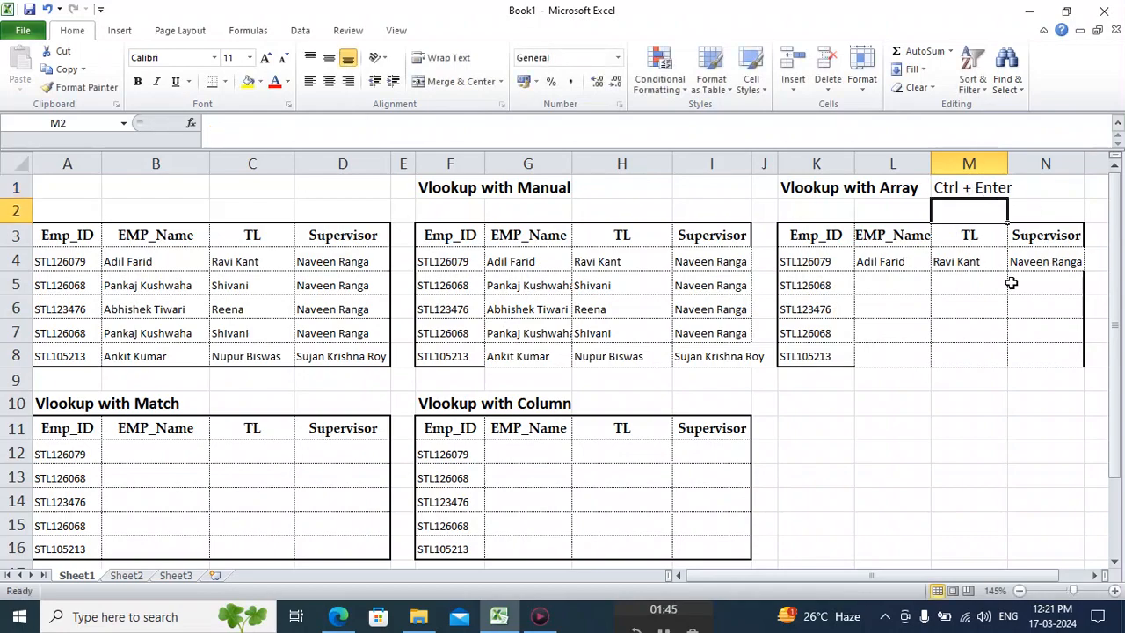
Fill the array formula from L4:N4 down through row 8 of the Vlookup with Array table.
click(1052, 260)
click(890, 260)
key(shift+Right)
key(shift+Right)
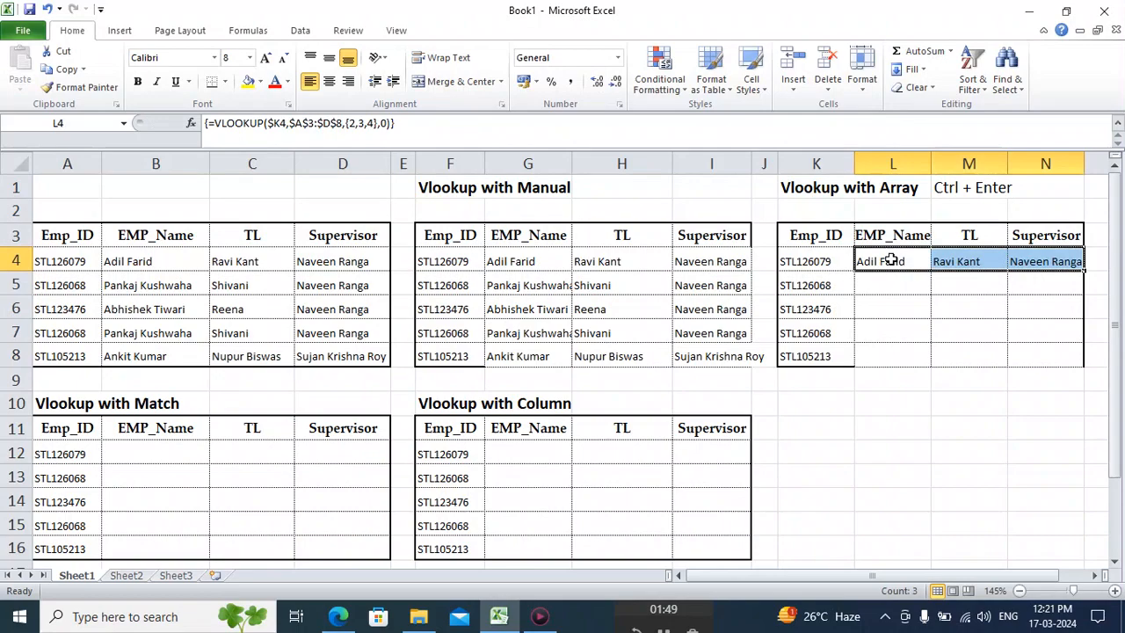
double_click(1085, 274)
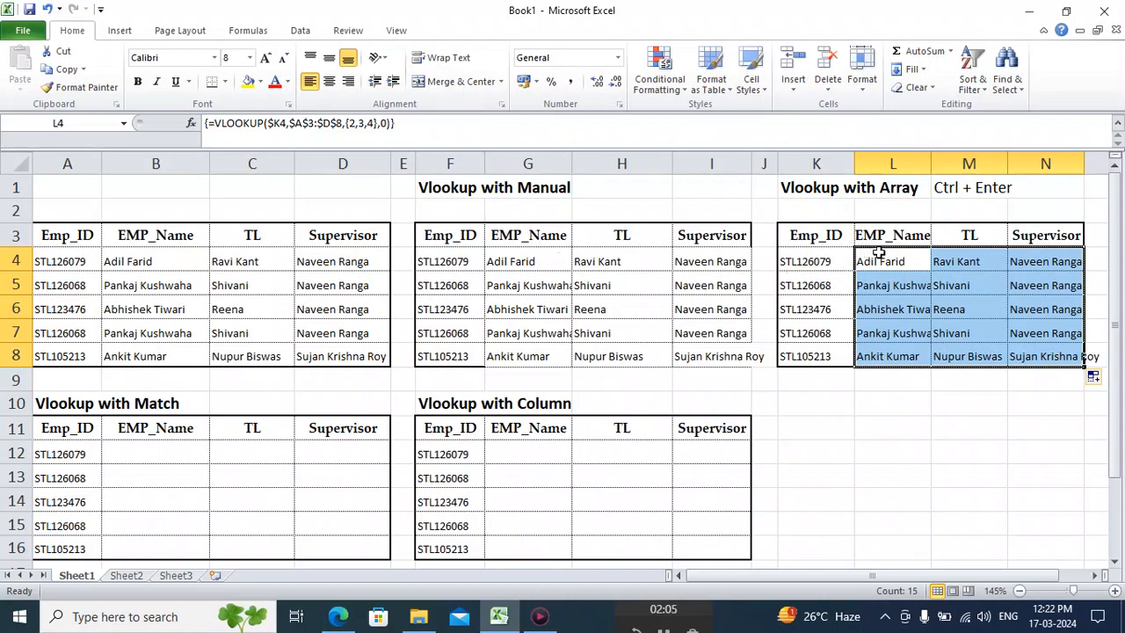
Begin a VLOOKUP formula in EMP_Name cell B12 of the Vlookup with Match table, using column-locked $A12 as the lookup value.
scroll(545, 404, right, 1)
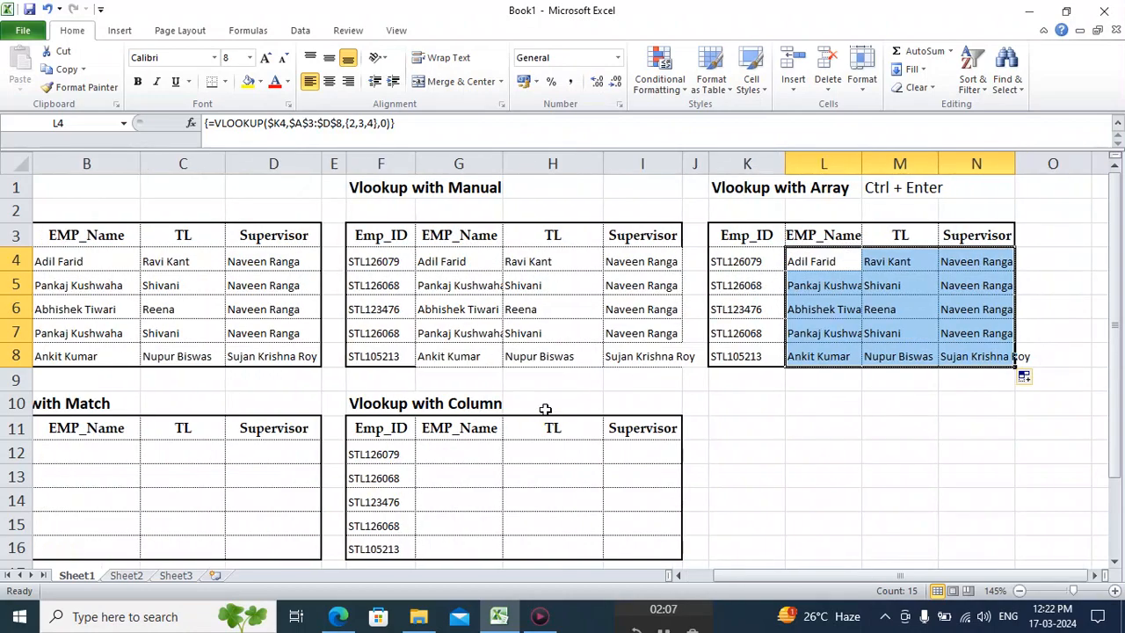
scroll(251, 486, left, 1)
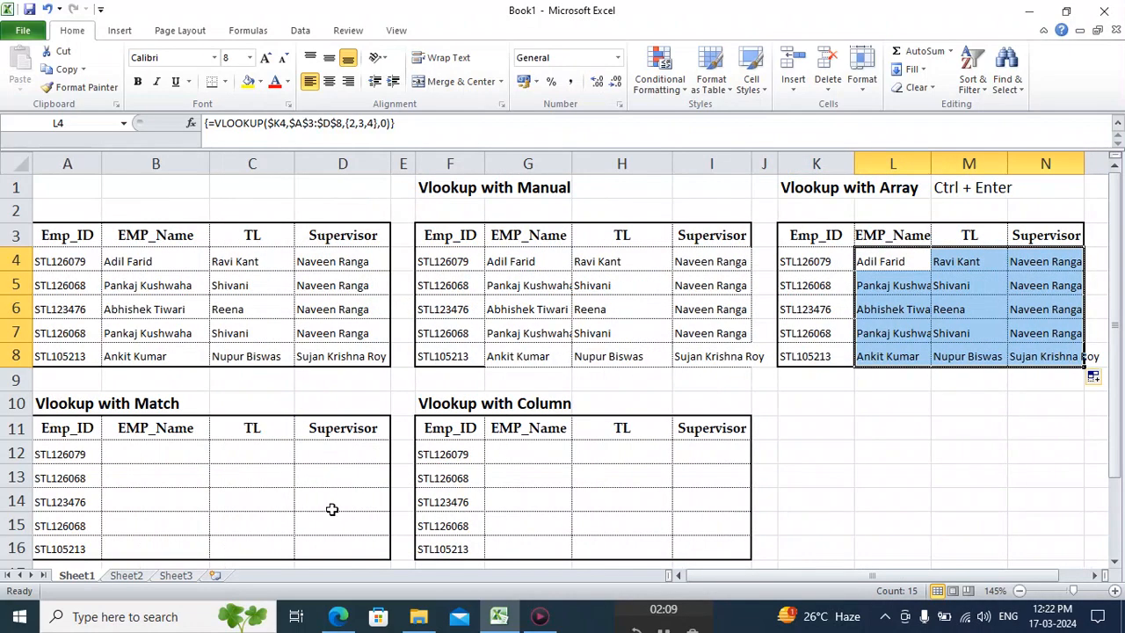
click(169, 449)
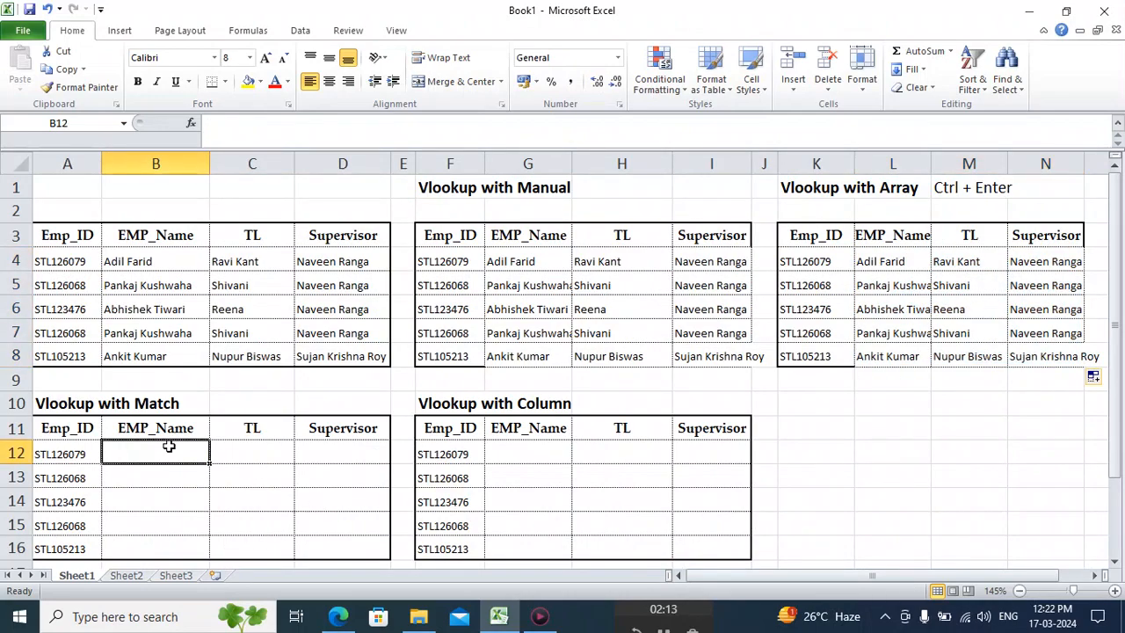
text(=)
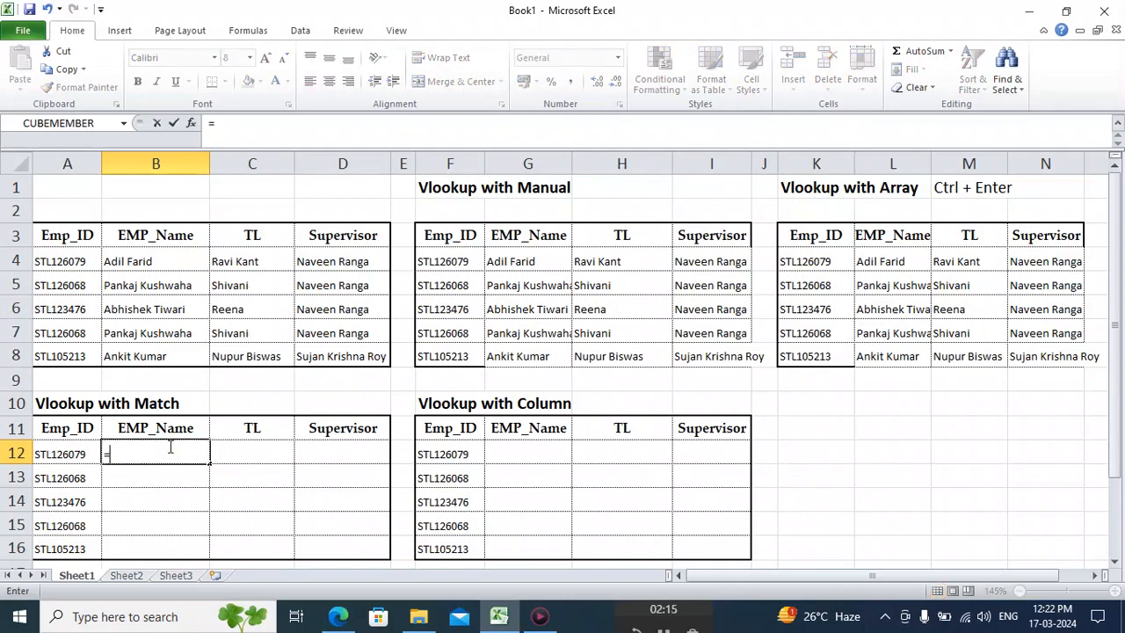
text(vl)
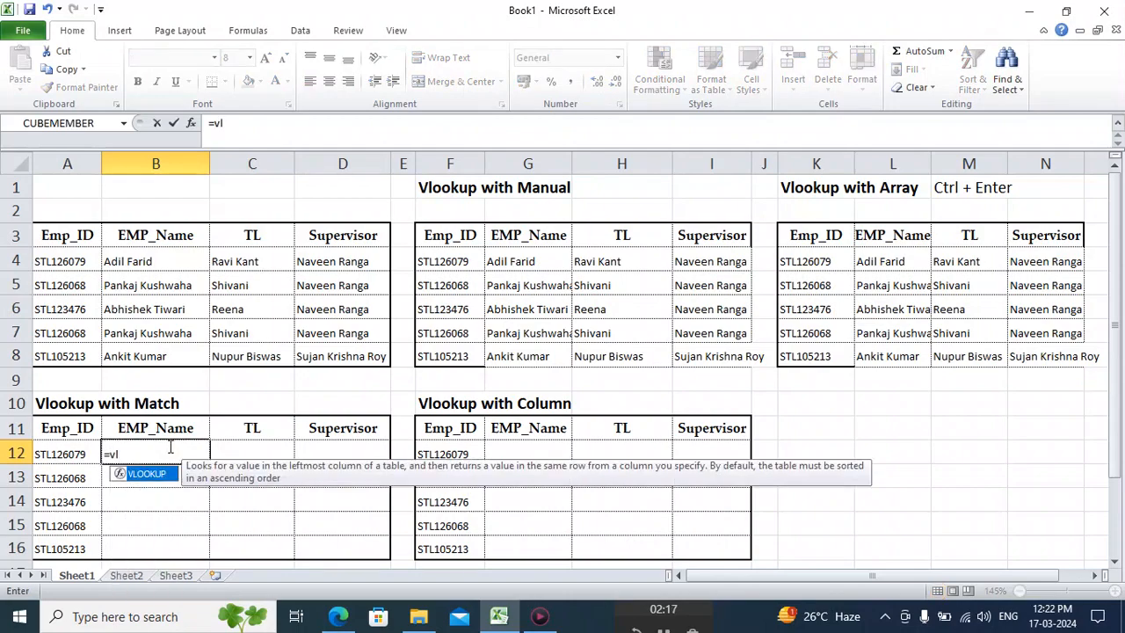
key(Tab)
click(43, 458)
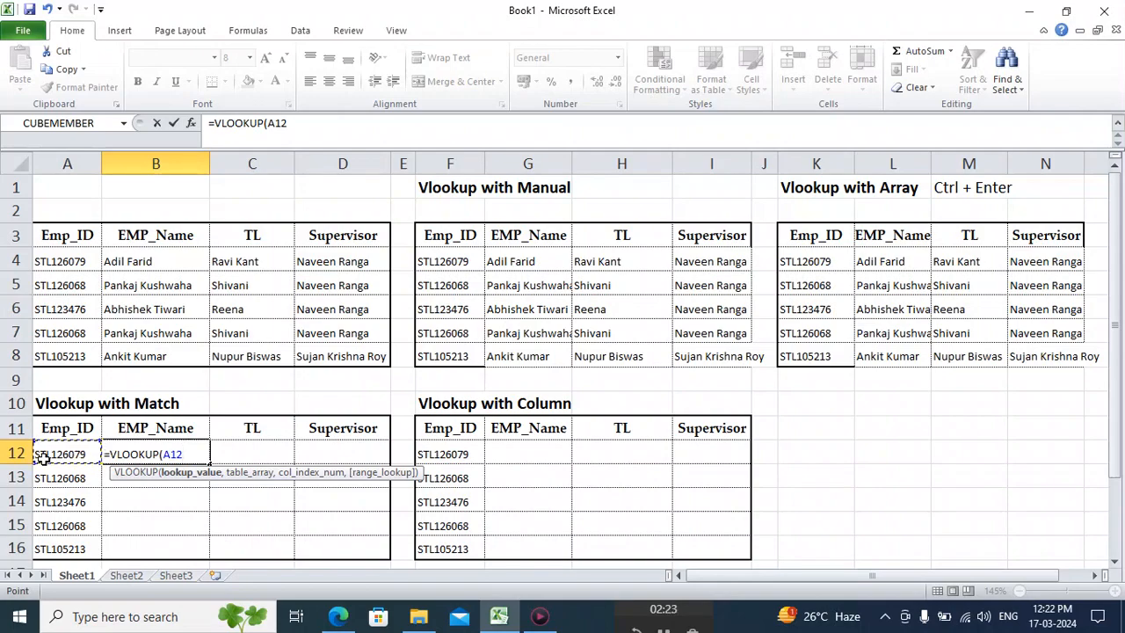
key(F4)
key(F4)
key(F4)
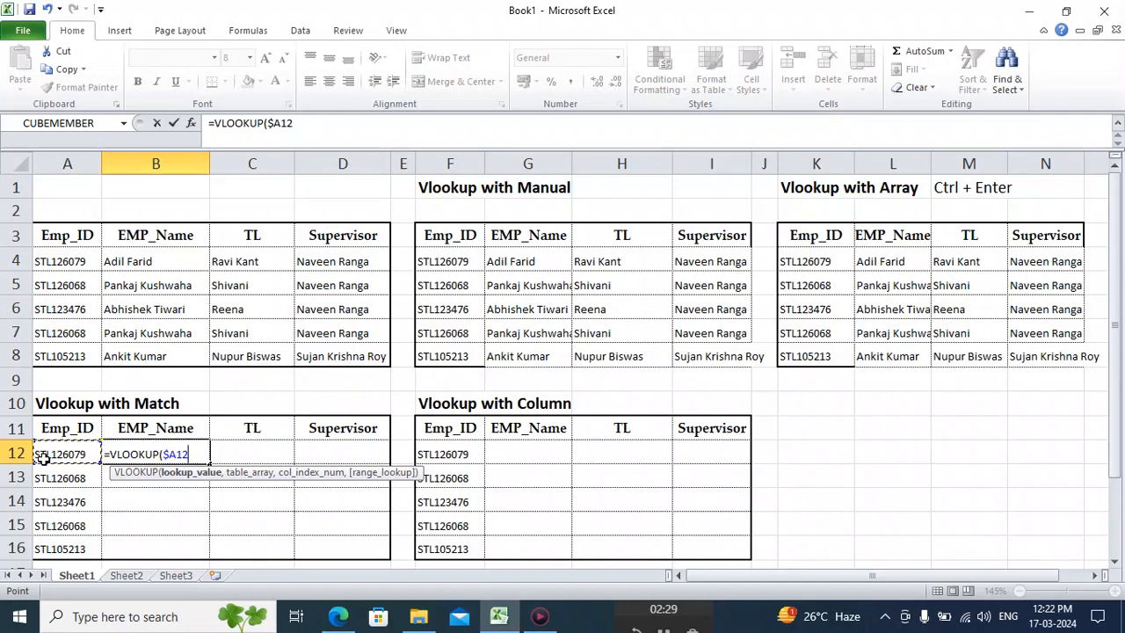
text(,)
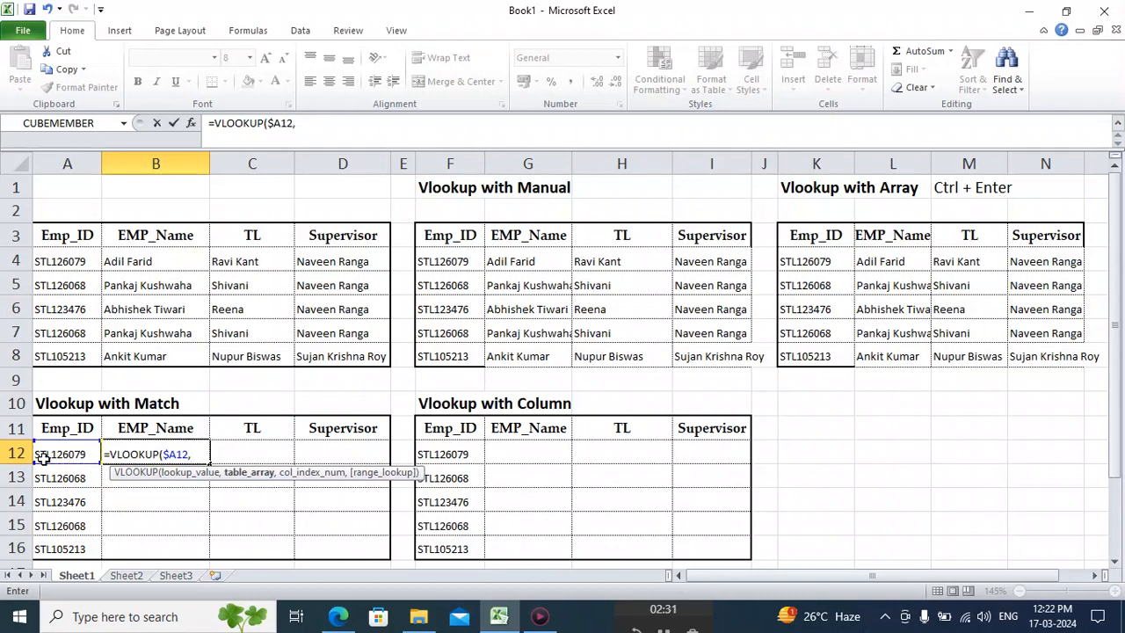
Supply the absolute range $A$3:$D$8 as the VLOOKUP table array in B12.
click(68, 235)
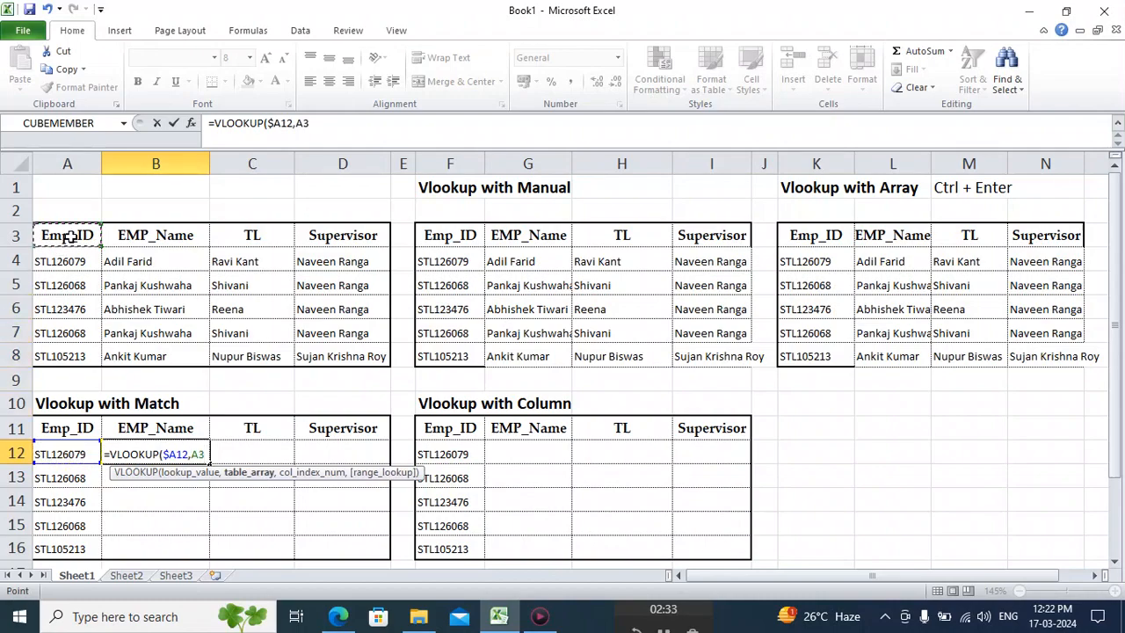
drag(68, 235, 369, 356)
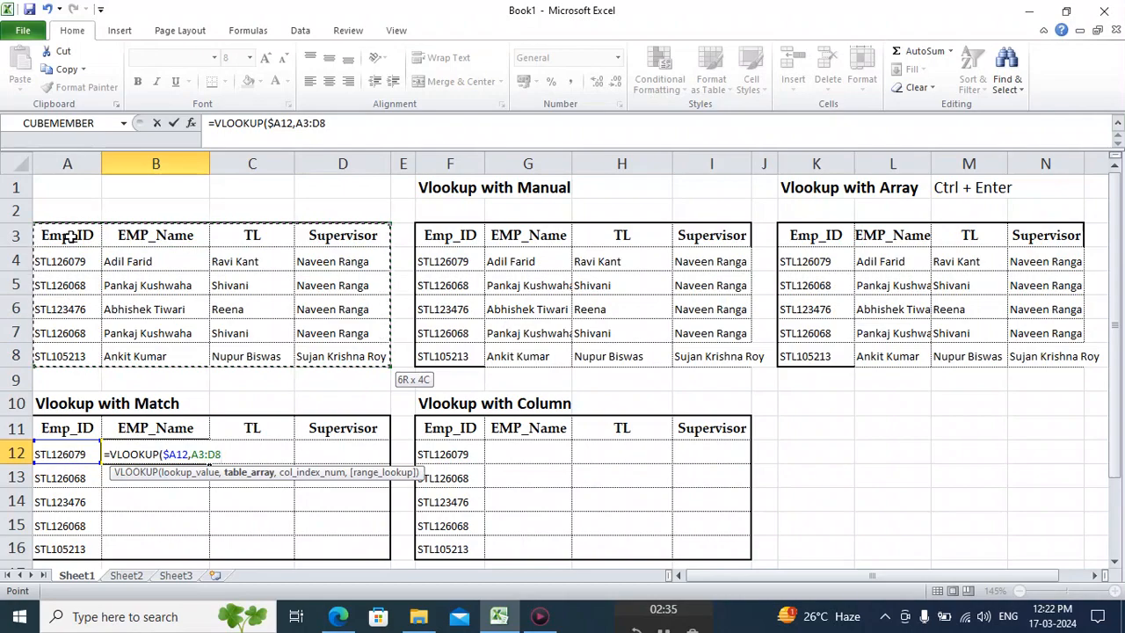
key(F4)
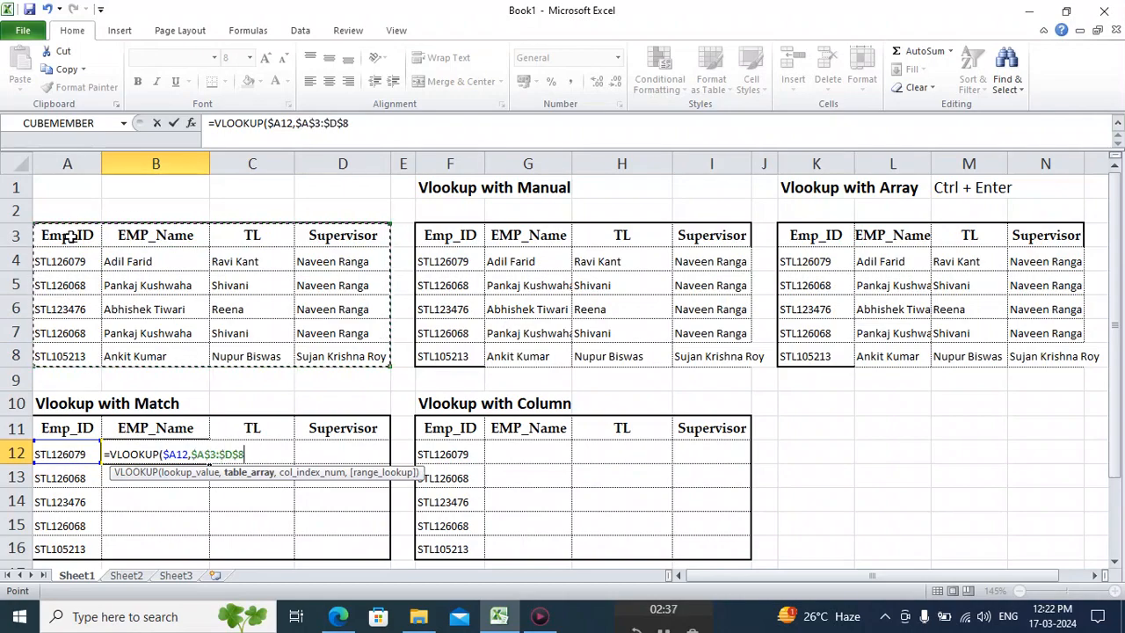
text(,)
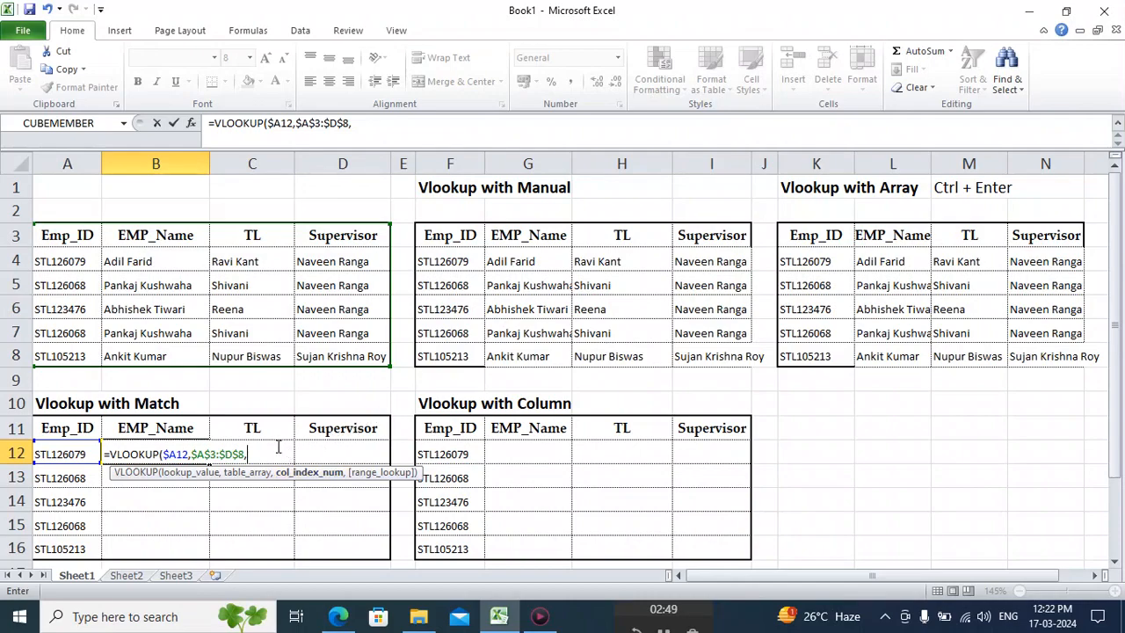
Nest a MATCH function as the column index in B12, using the row-locked header B$11 as its lookup value.
text(ma)
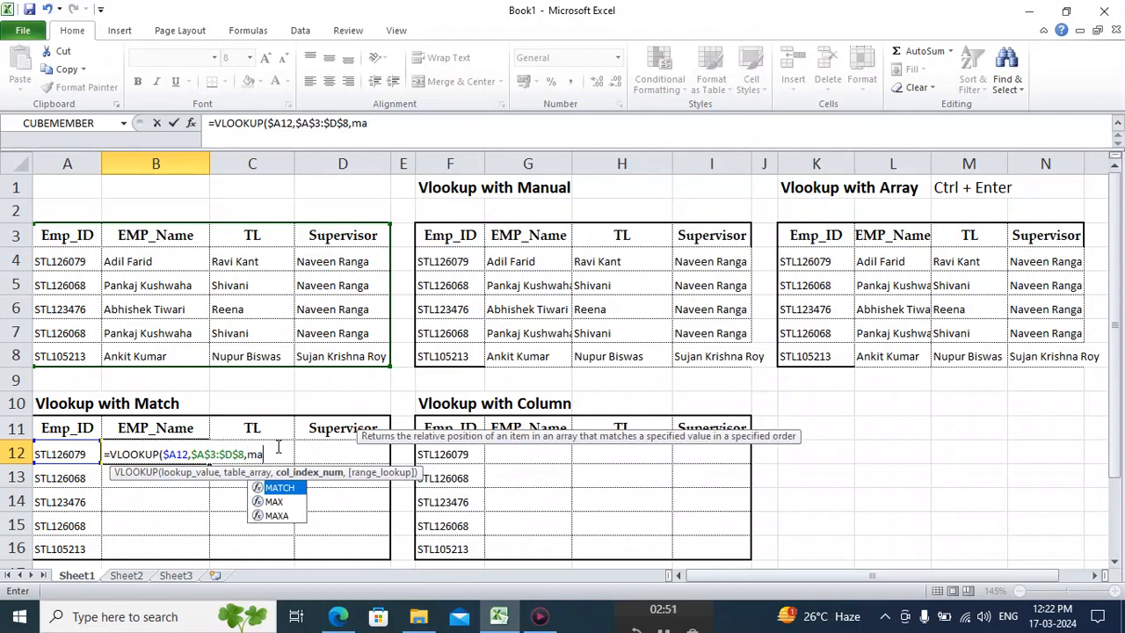
double_click(295, 491)
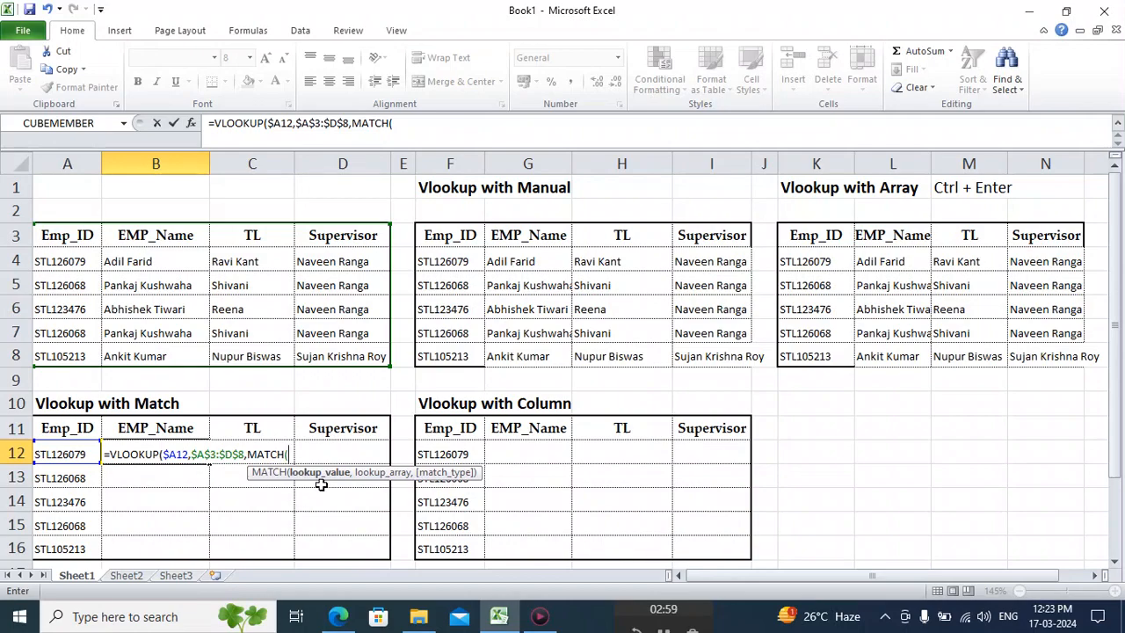
click(162, 428)
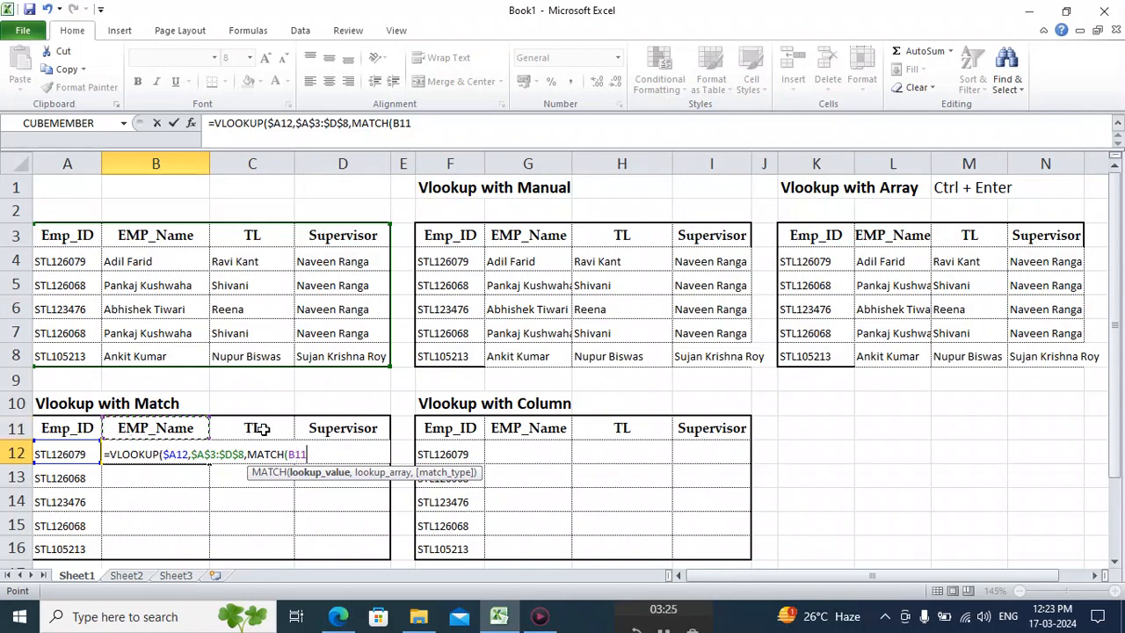
key(F4)
key(F4)
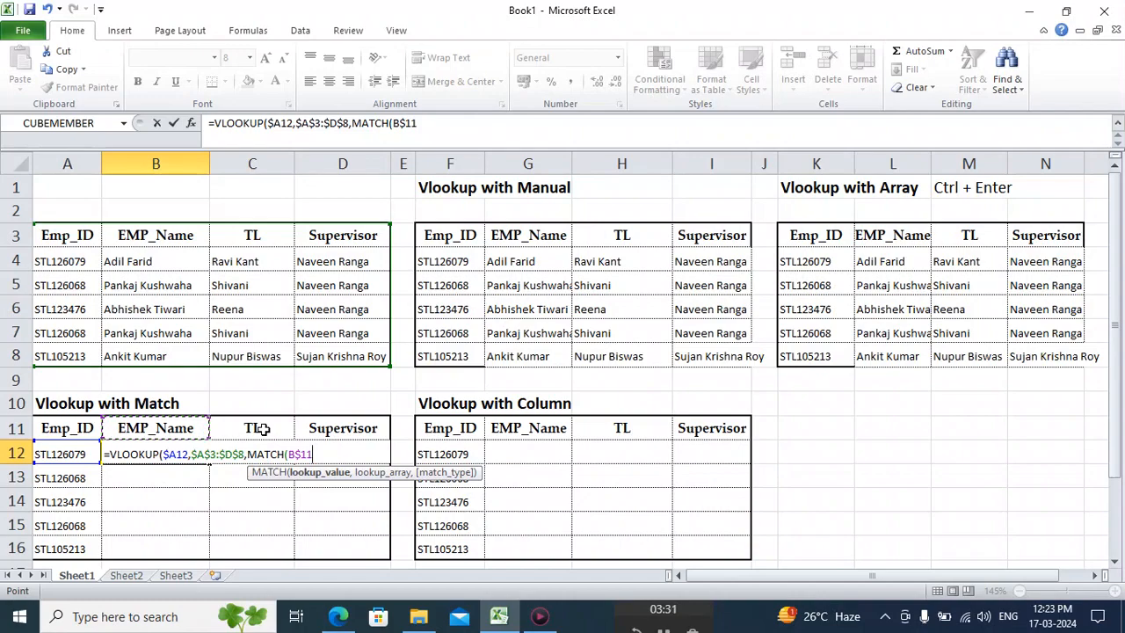
text(,)
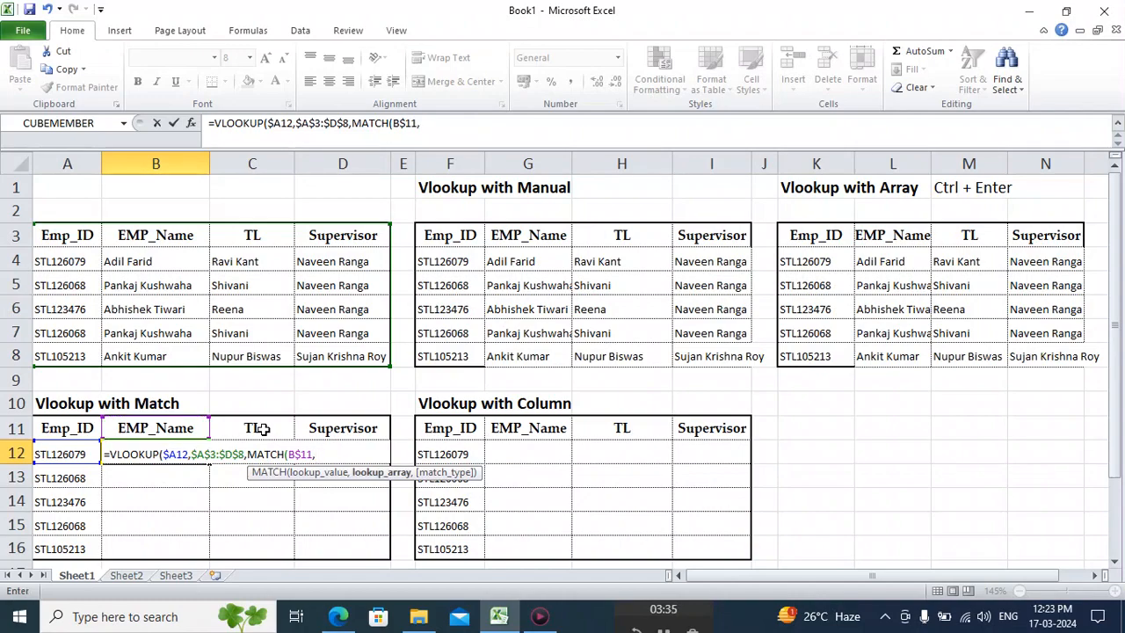
Set the MATCH lookup array to the absolute header range $A$3:$D$3 with match type 0, and close the function.
click(65, 232)
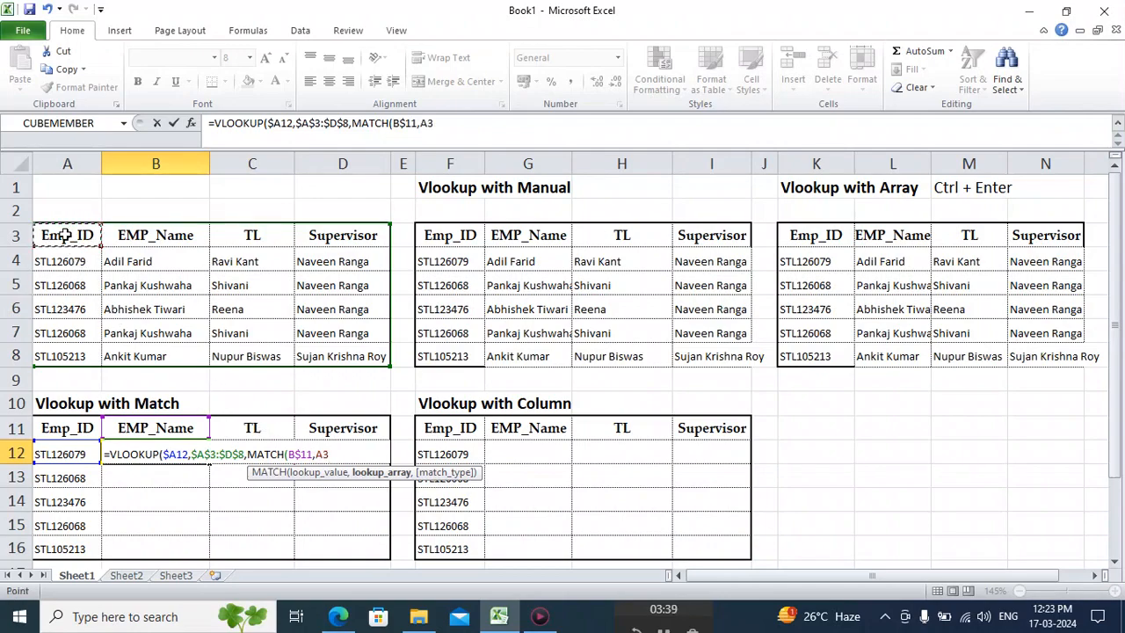
key(shift+Right)
key(shift+Right)
key(shift+Right)
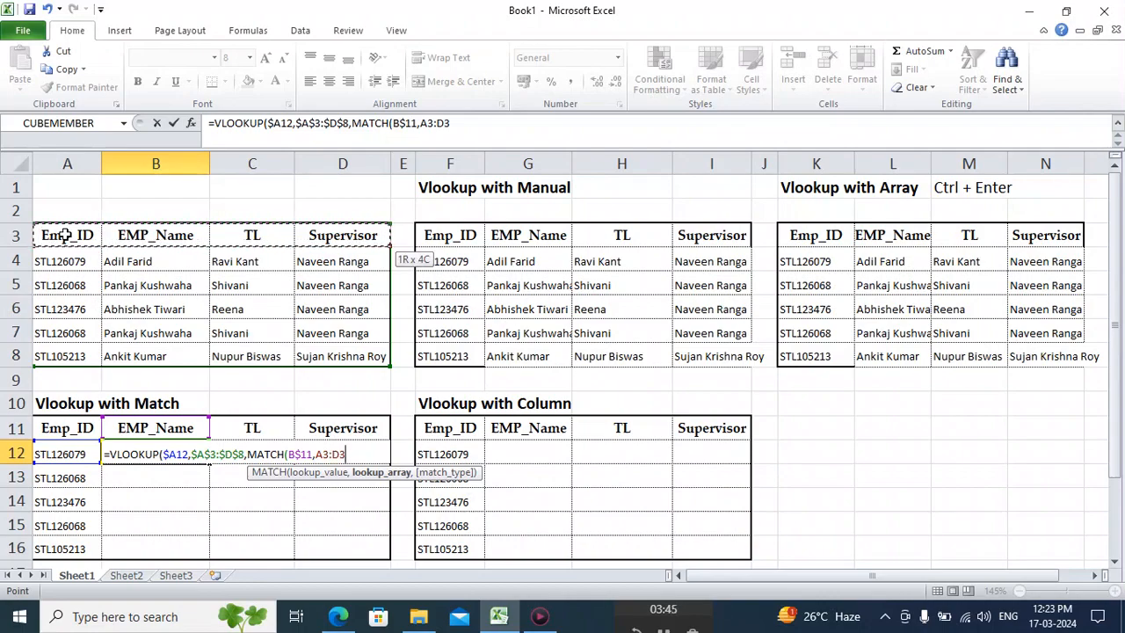
key(F4)
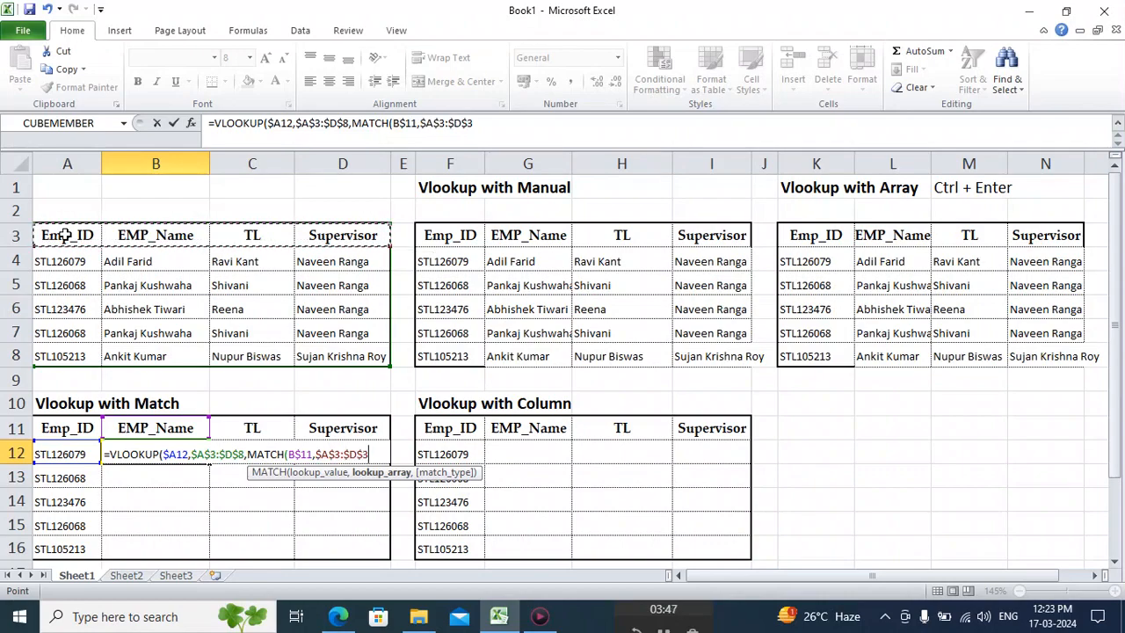
text(,)
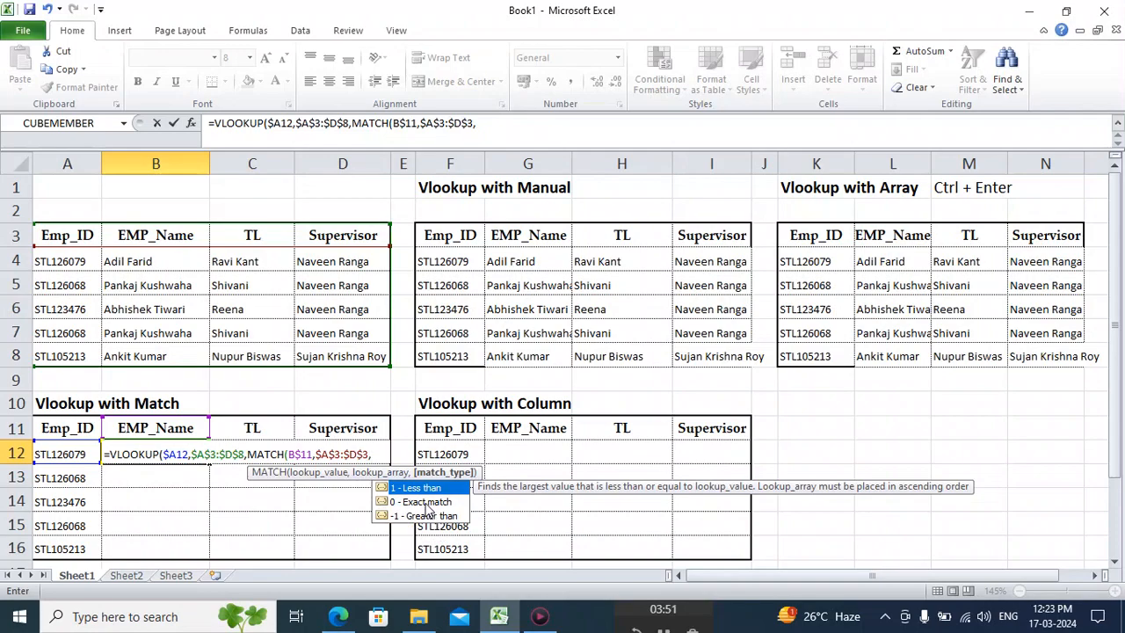
text(0))
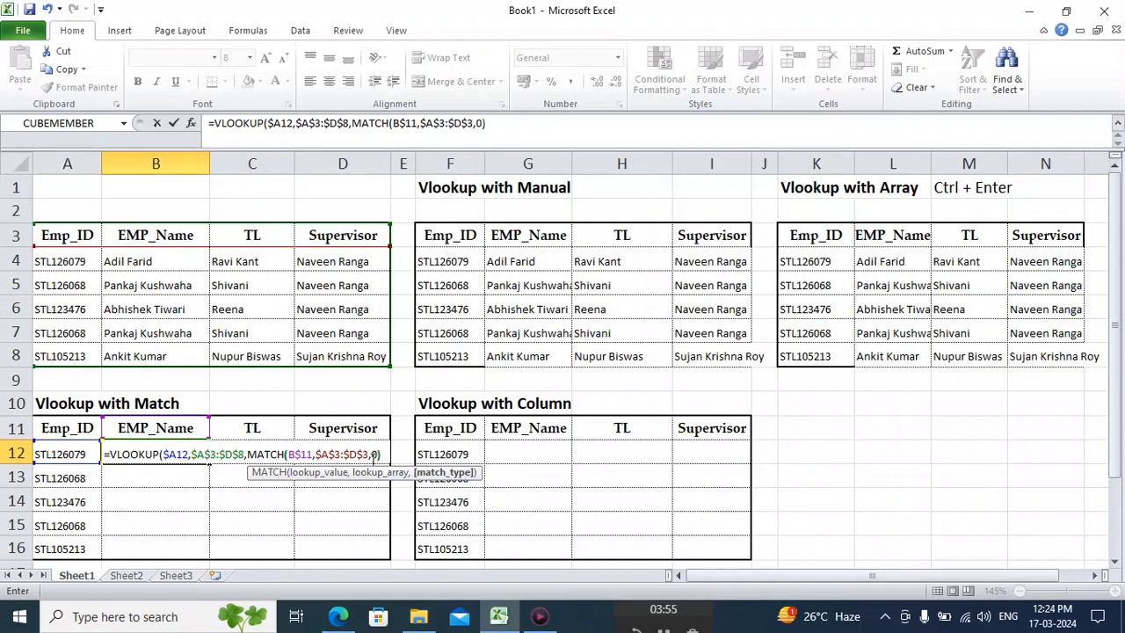
text(,)
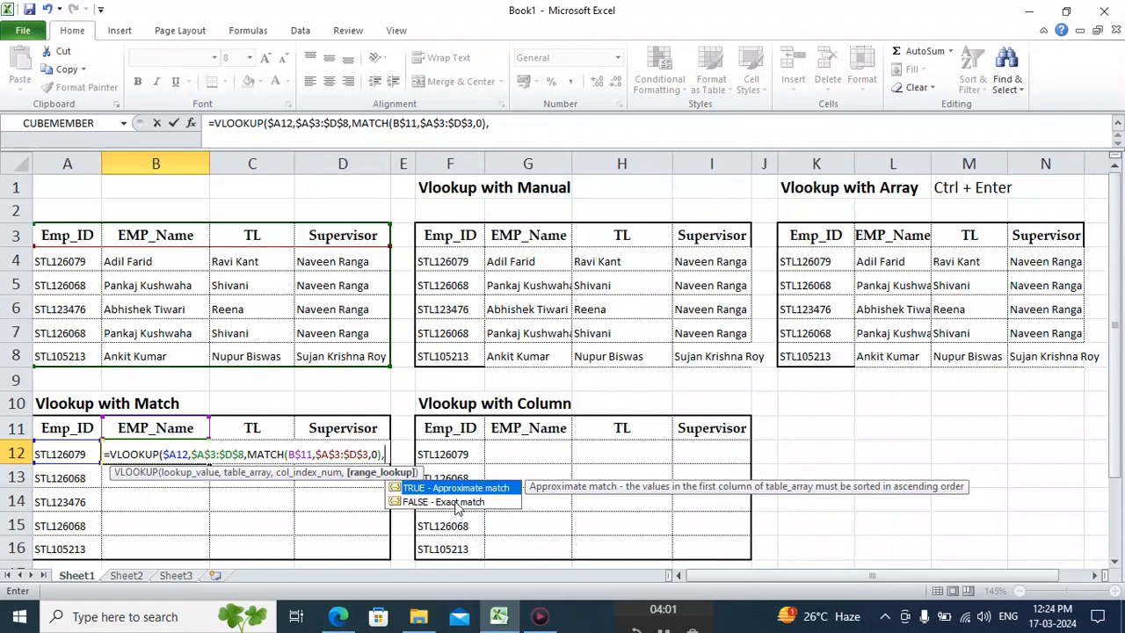
text(0))
Finish the VLOOKUP in B12 with range lookup 0 for an exact match and commit the formula.
key(Return)
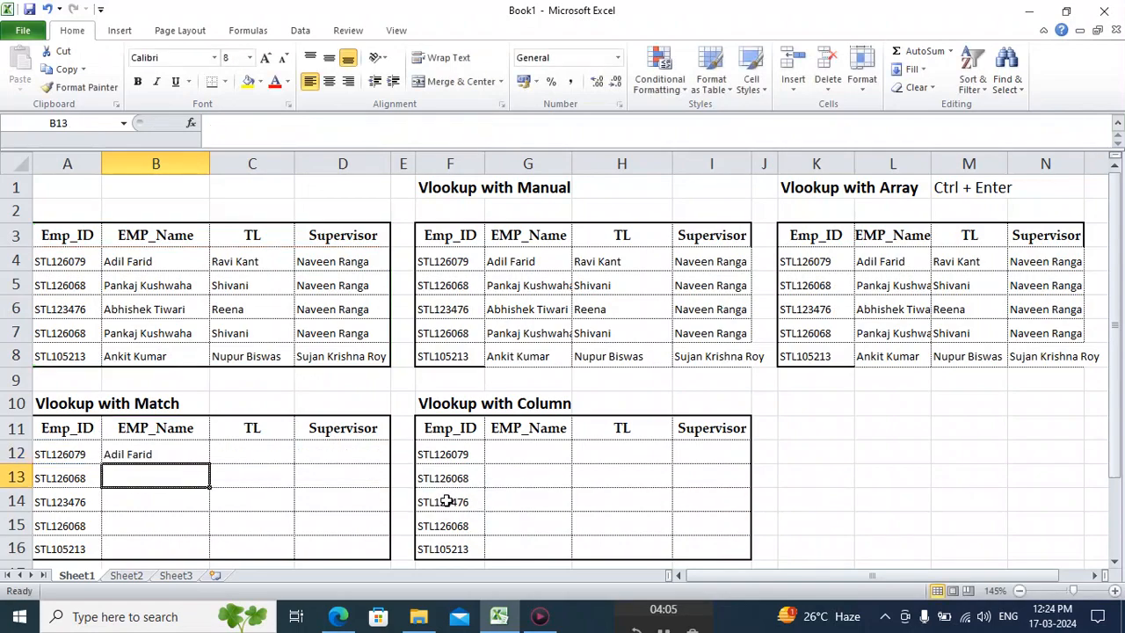
Copy the B12 formula into the whole range B12:D16 of the Vlookup with Match table.
key(Up)
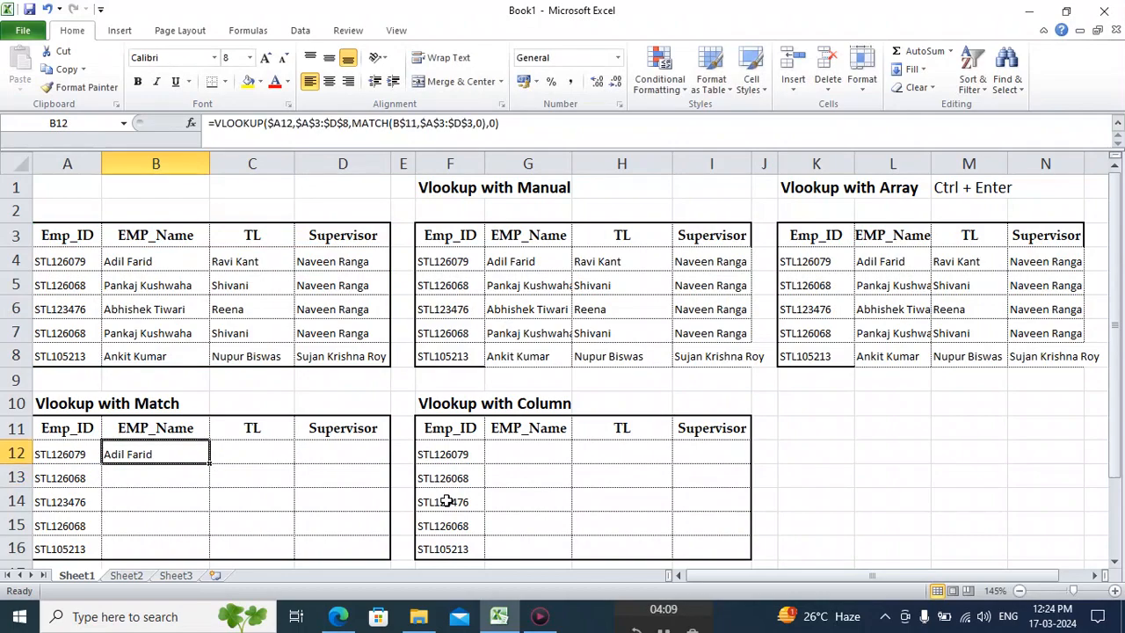
key(ctrl+c)
key(shift+Right)
key(shift+Right)
key(shift+Down)
key(shift+Down)
key(shift+Down)
key(shift+Down)
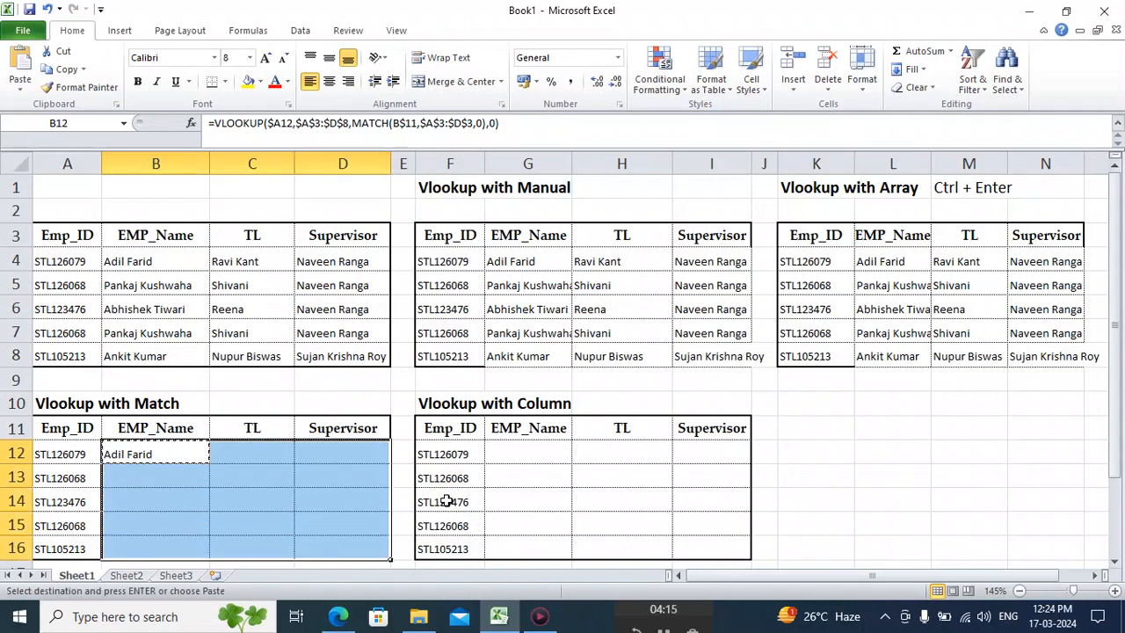
key(Return)
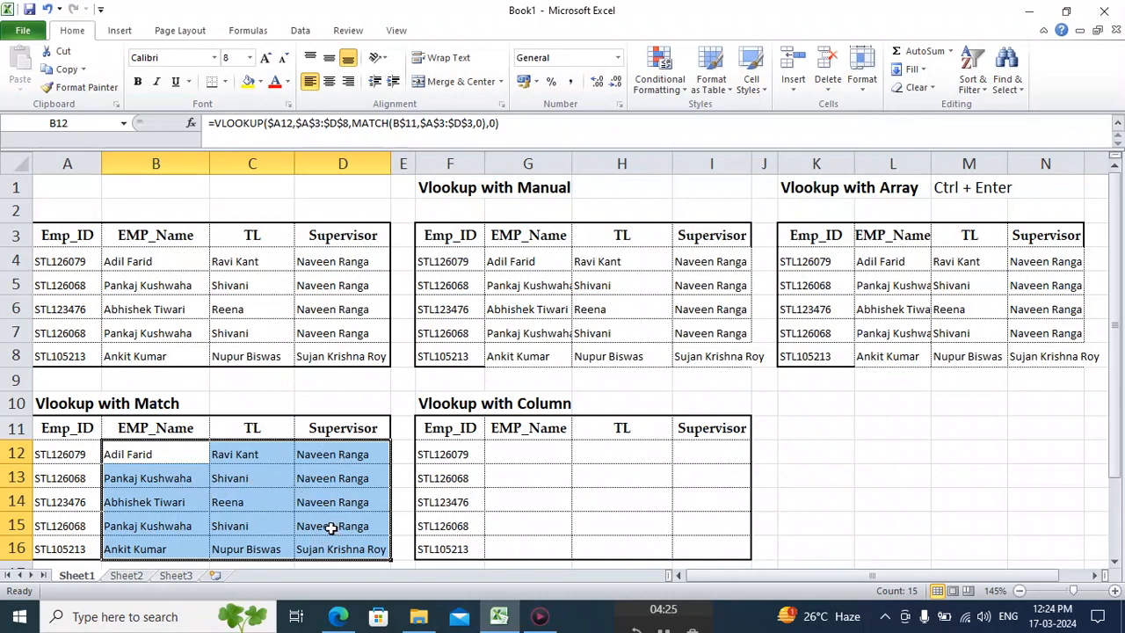
click(190, 453)
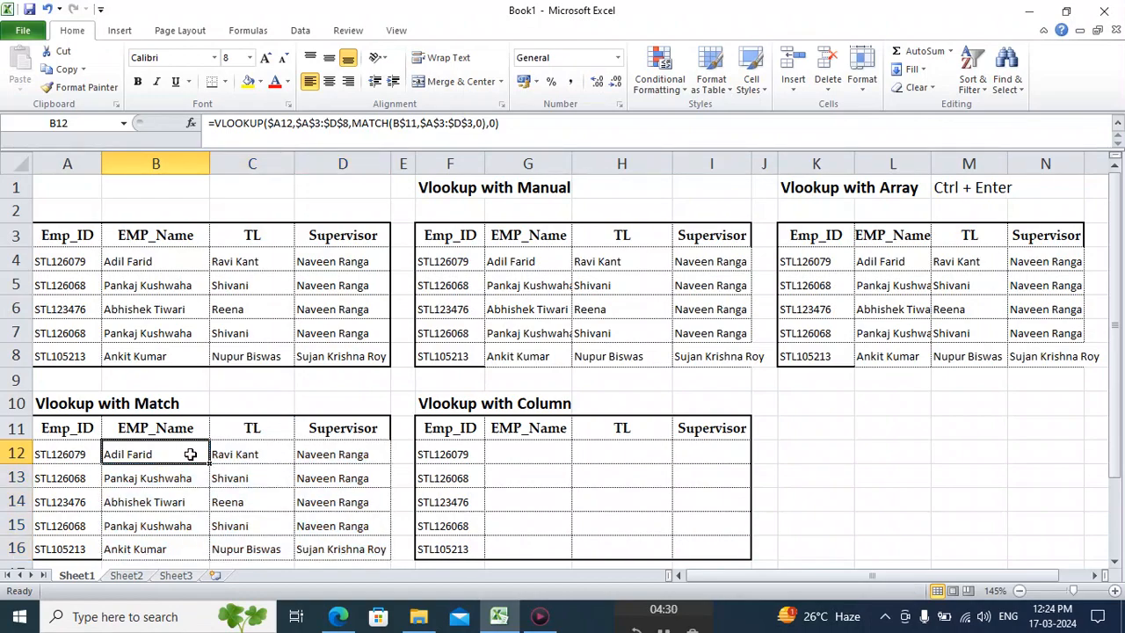
click(251, 429)
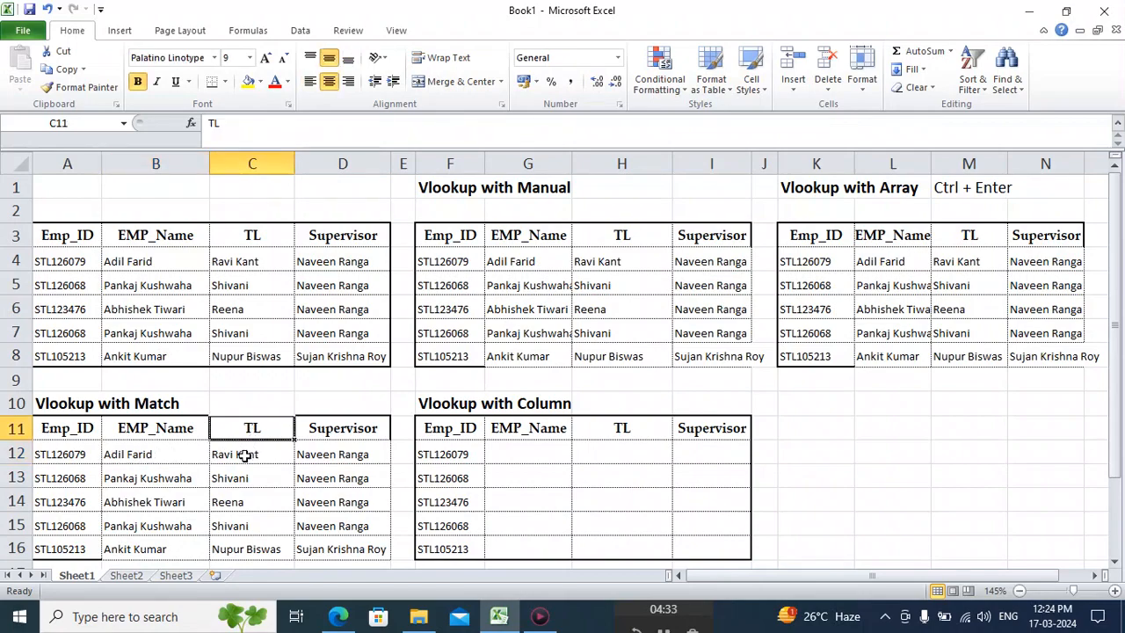
click(245, 456)
click(184, 450)
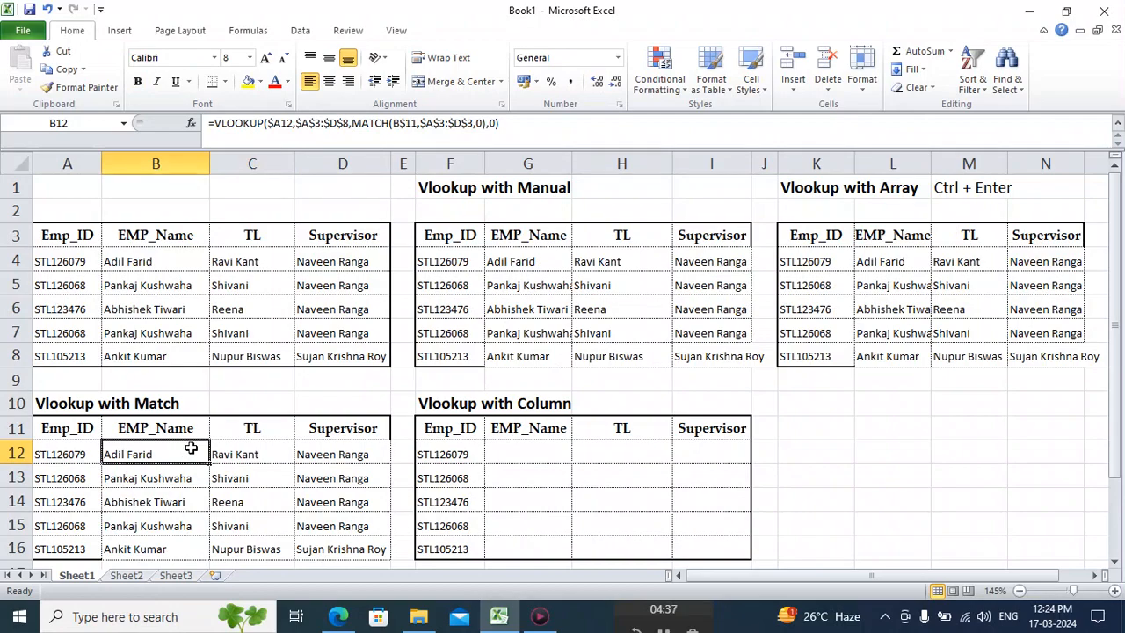
Copy the TL header from C11 over the Supervisor header in D11 of the Vlookup with Match table.
click(188, 428)
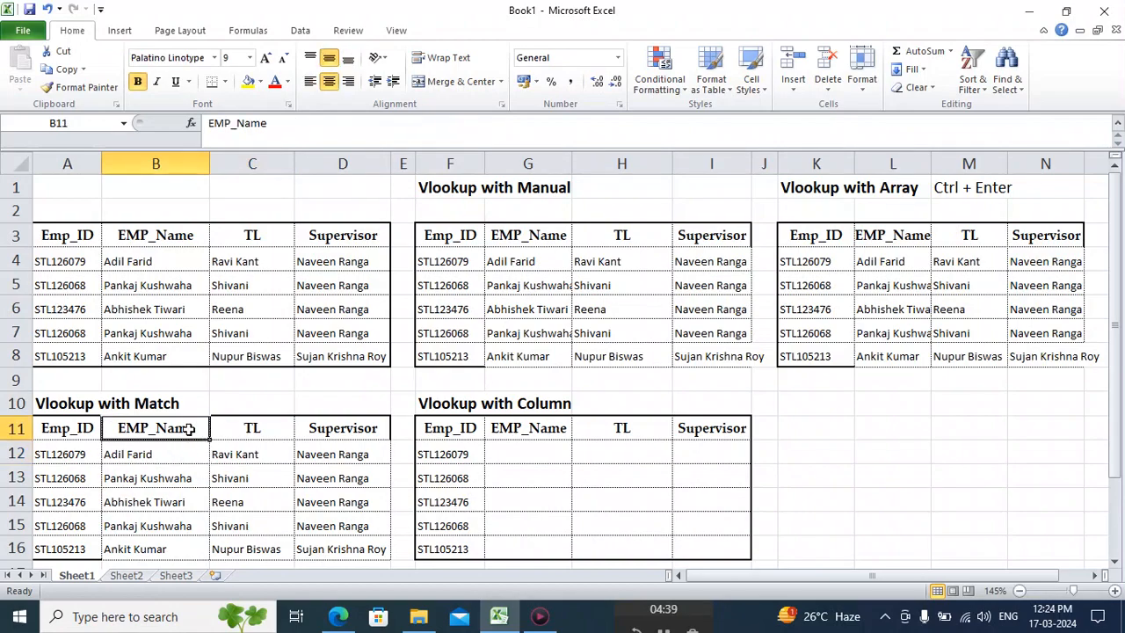
key(Right)
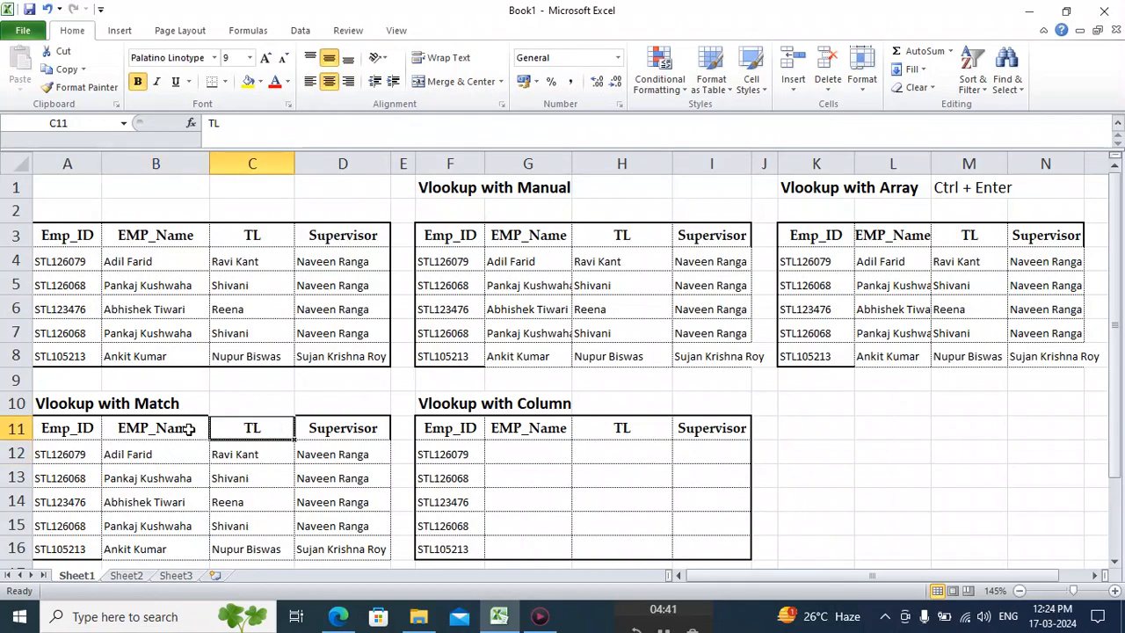
key(ctrl+c)
key(Right)
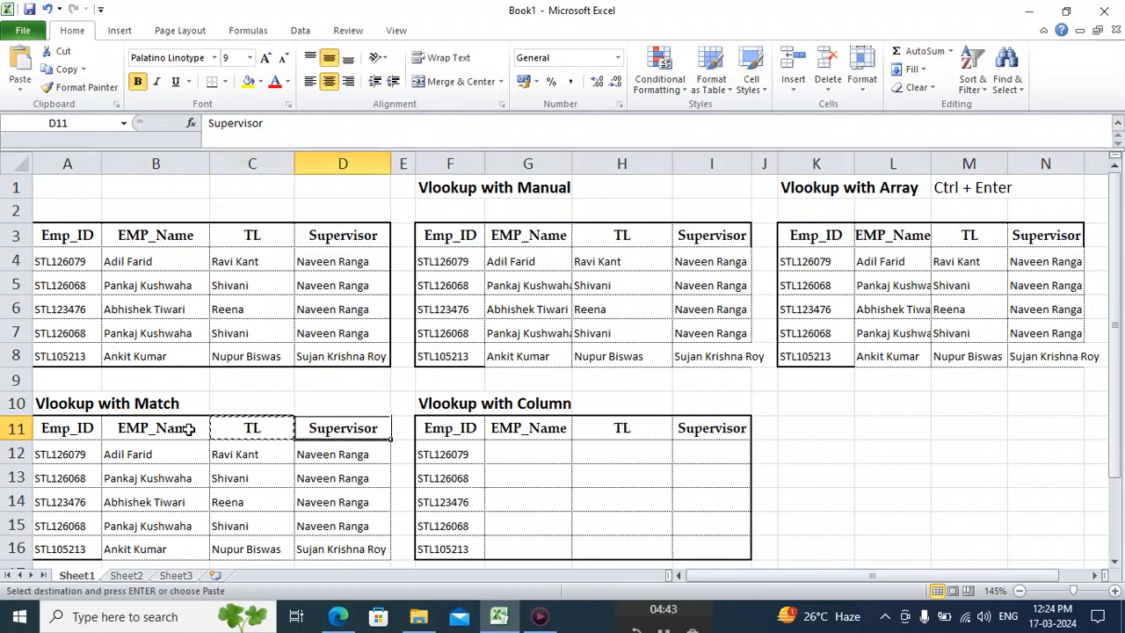
key(Return)
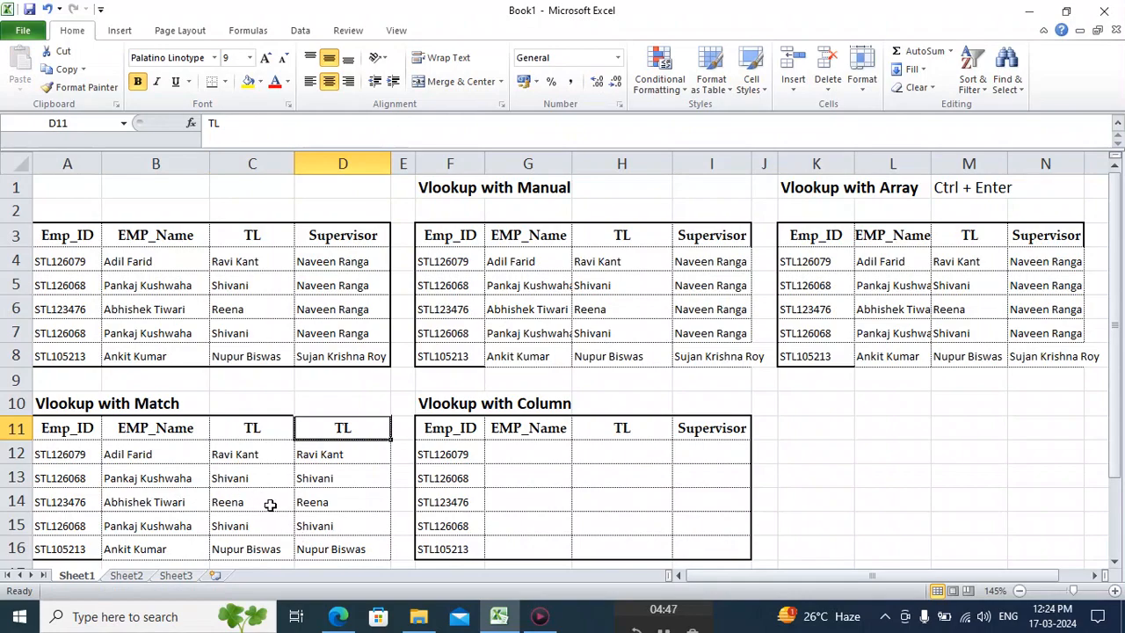
Copy the Supervisor header from I11 over the TL header in C11 of the Vlookup with Match table.
click(722, 429)
key(ctrl+c)
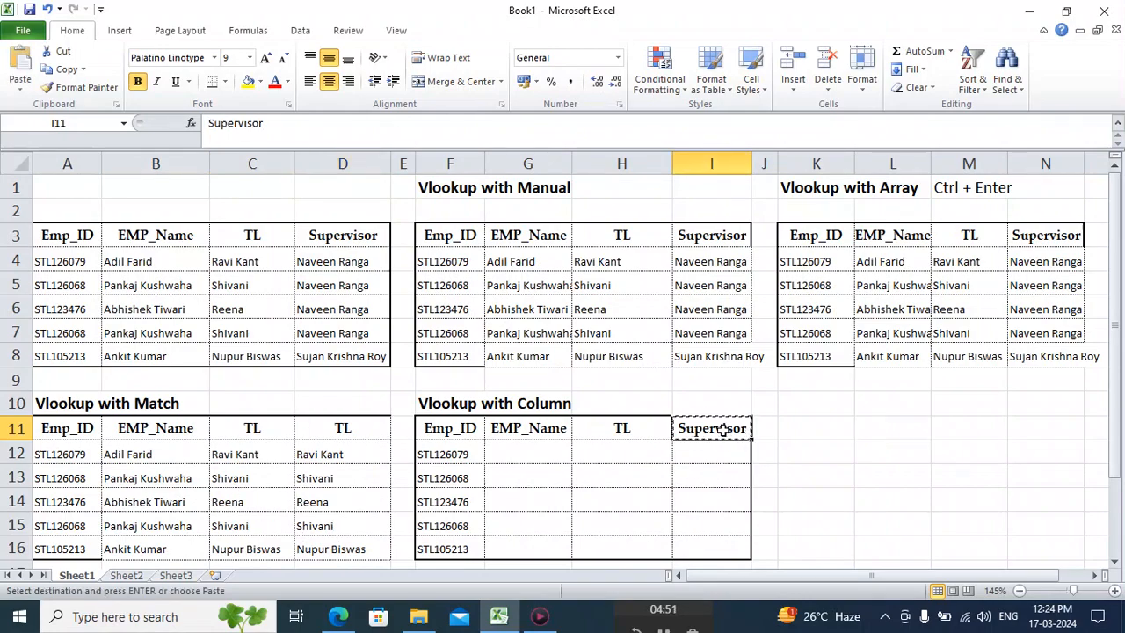
key(Left)
key(Left)
key(Left)
key(Left)
key(Left)
key(Left)
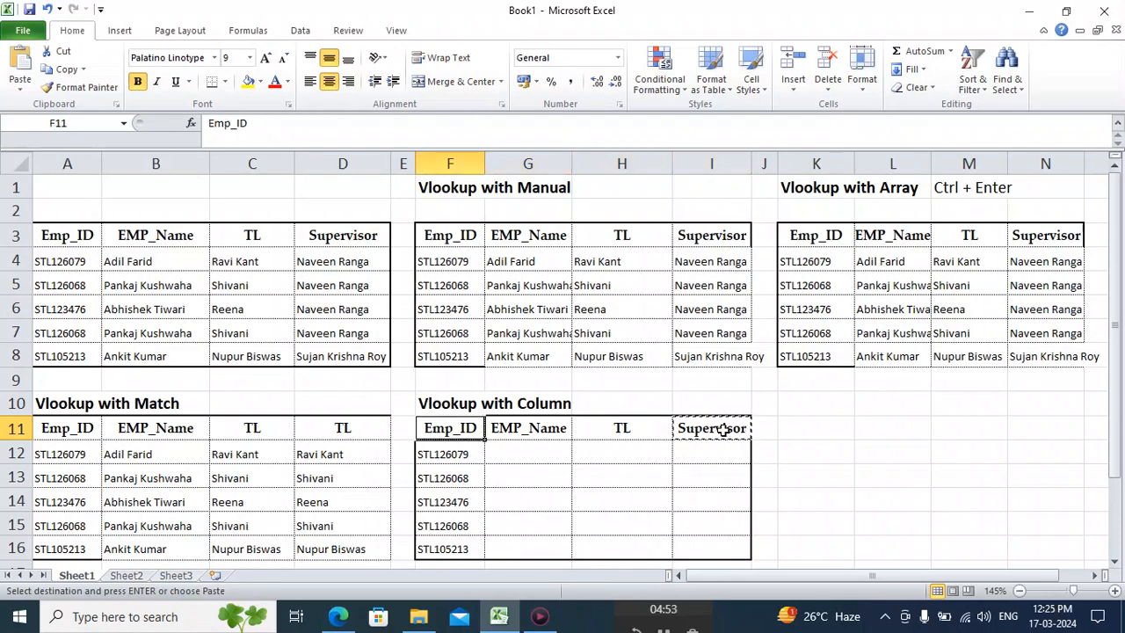
key(Return)
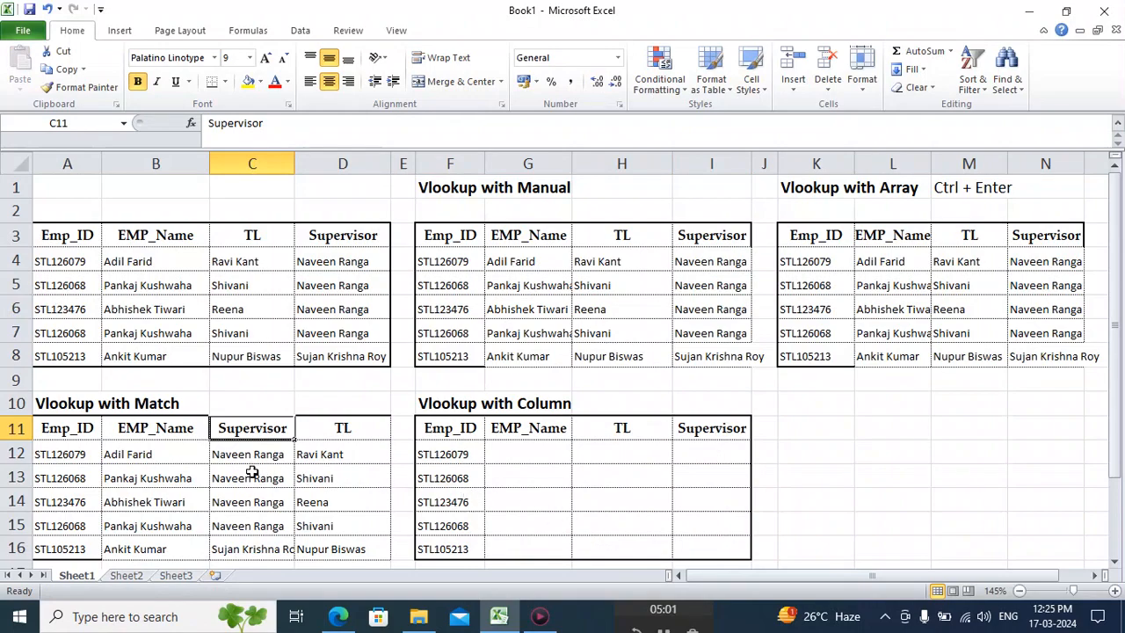
click(146, 433)
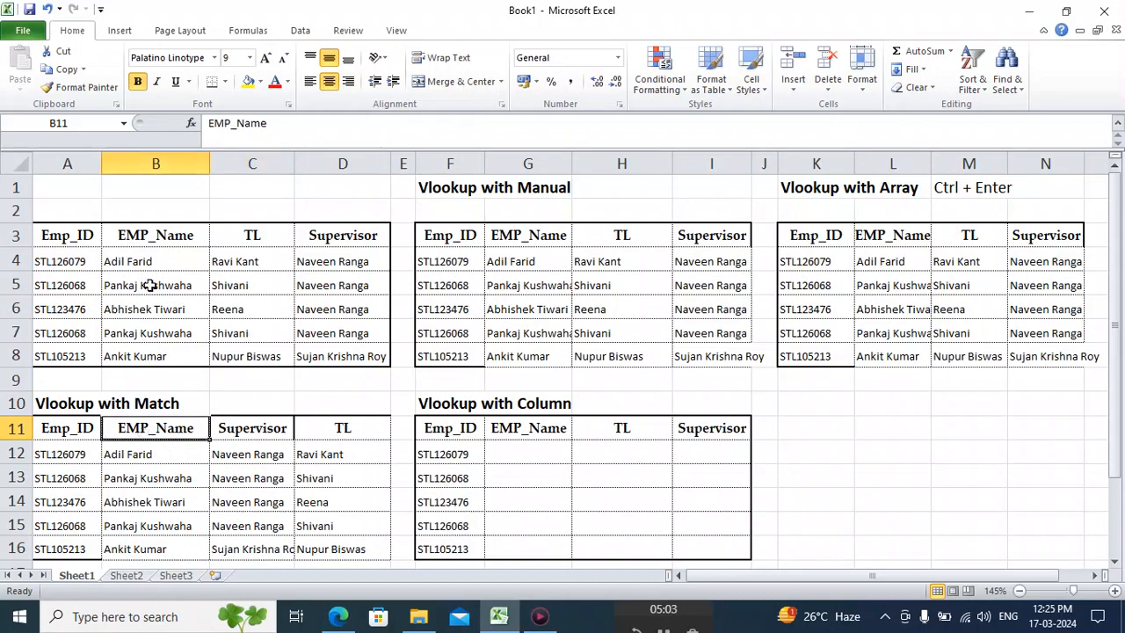
click(156, 236)
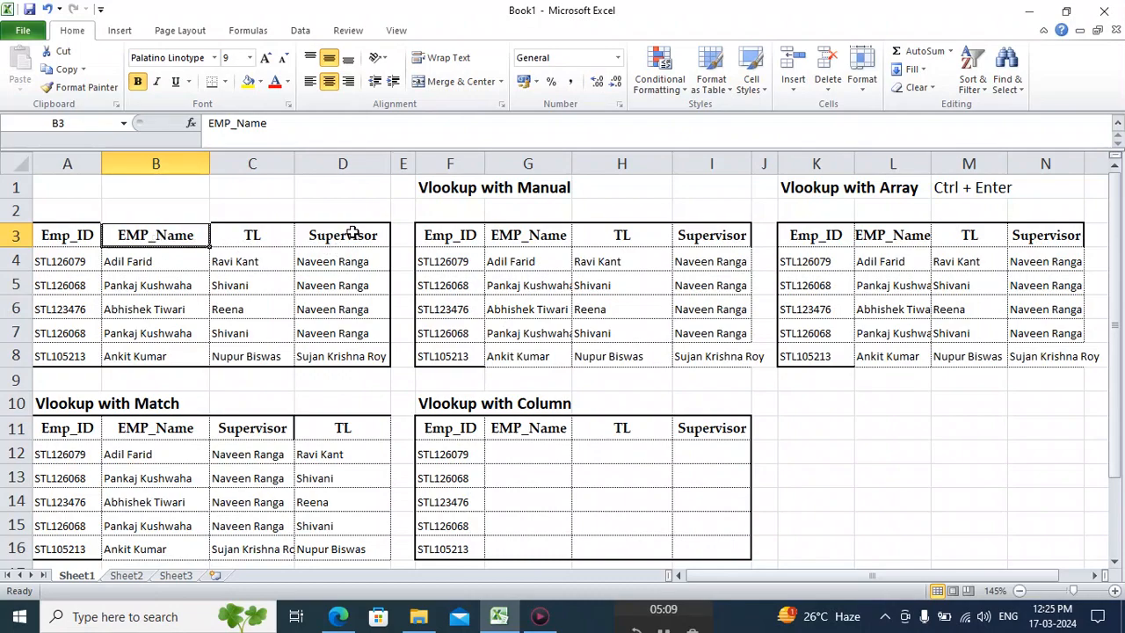
click(249, 427)
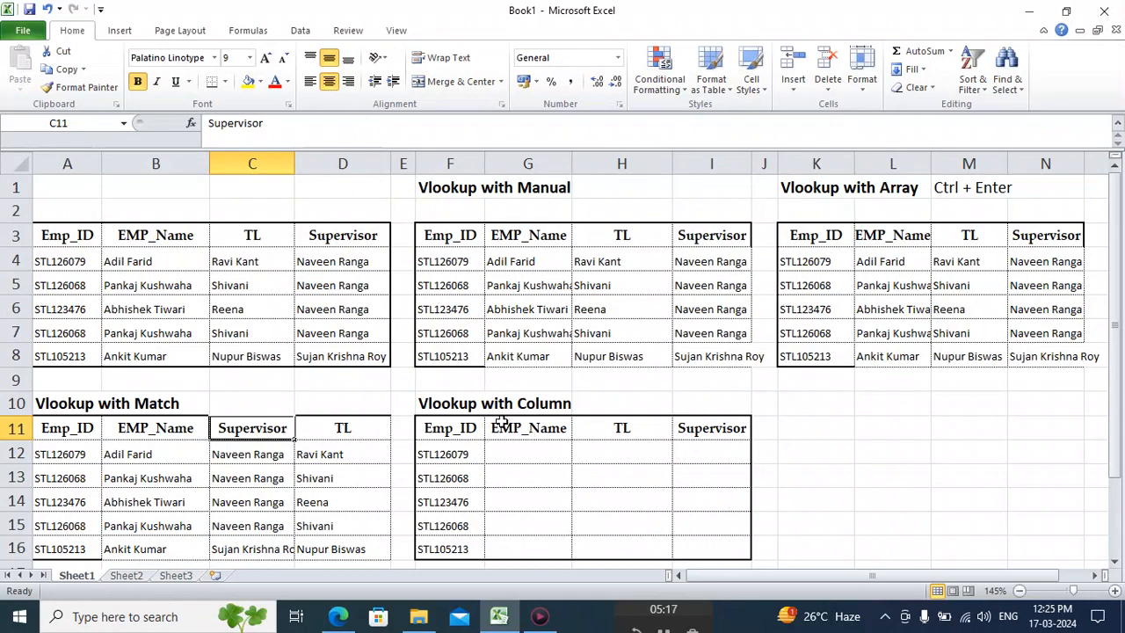
Start a VLOOKUP in G12 of the Vlookup with Column table, using the column-locked $F12 as the lookup value.
click(535, 450)
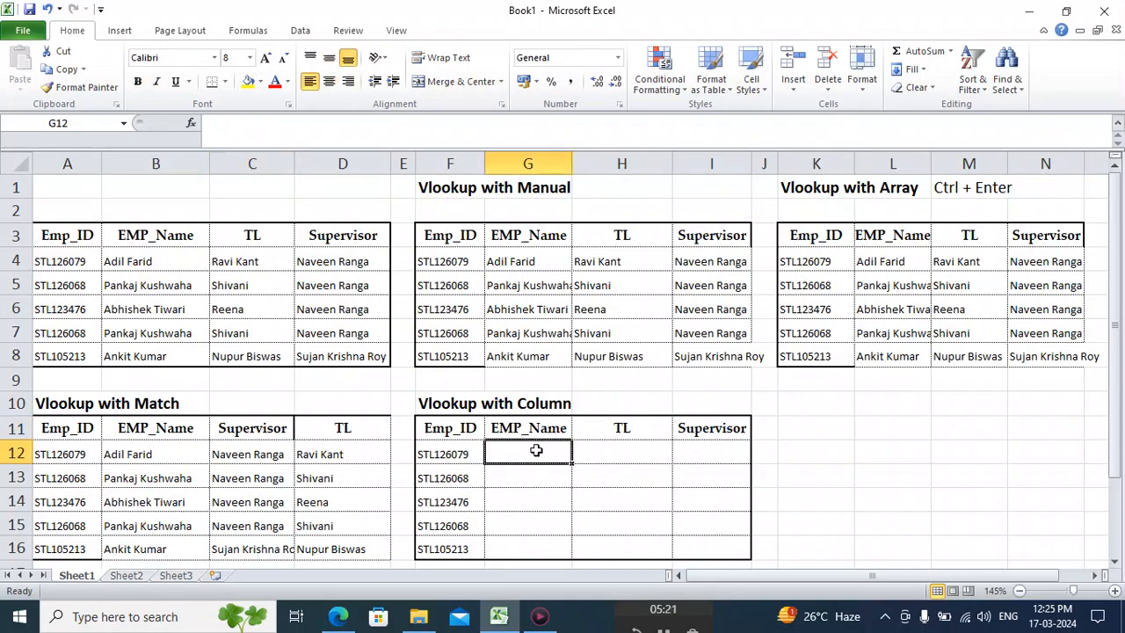
text(=)
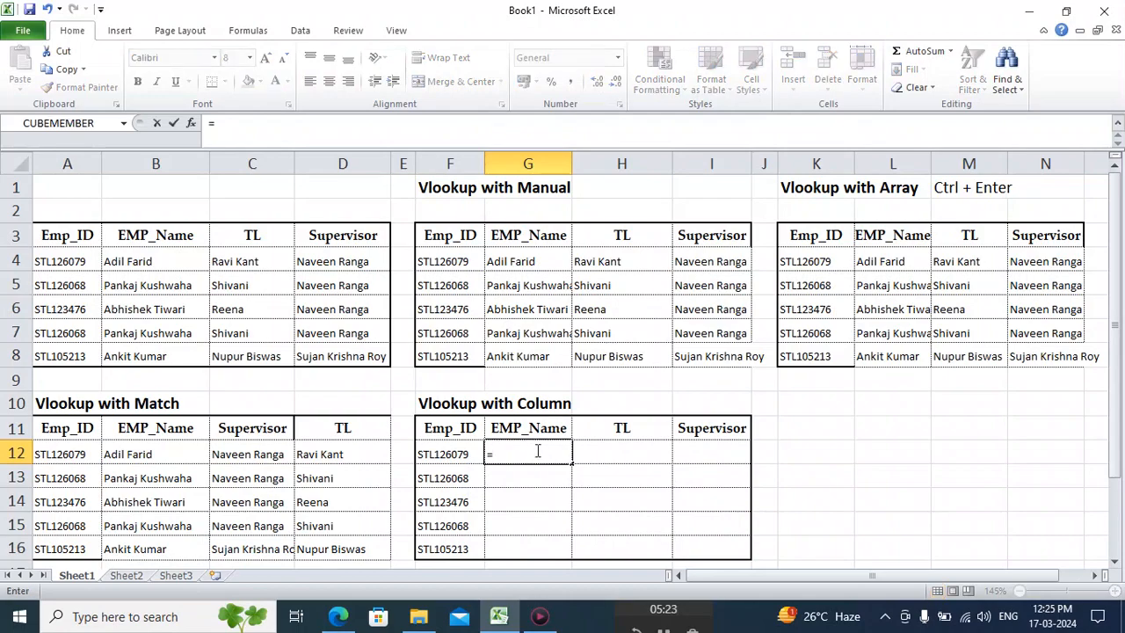
text(vloo)
key(Tab)
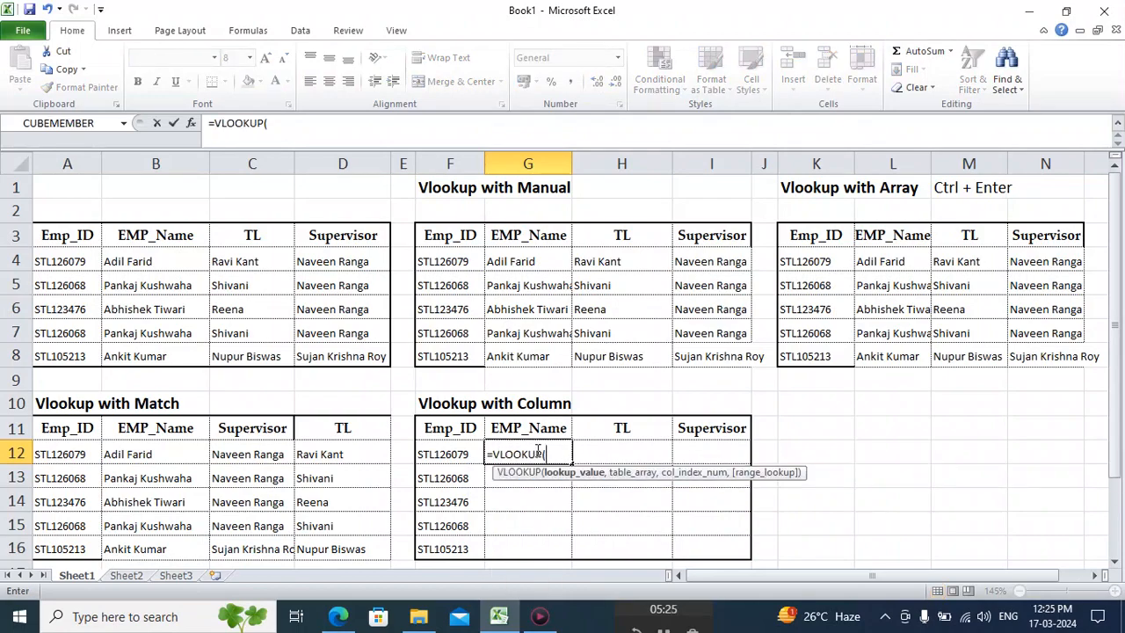
key(Left)
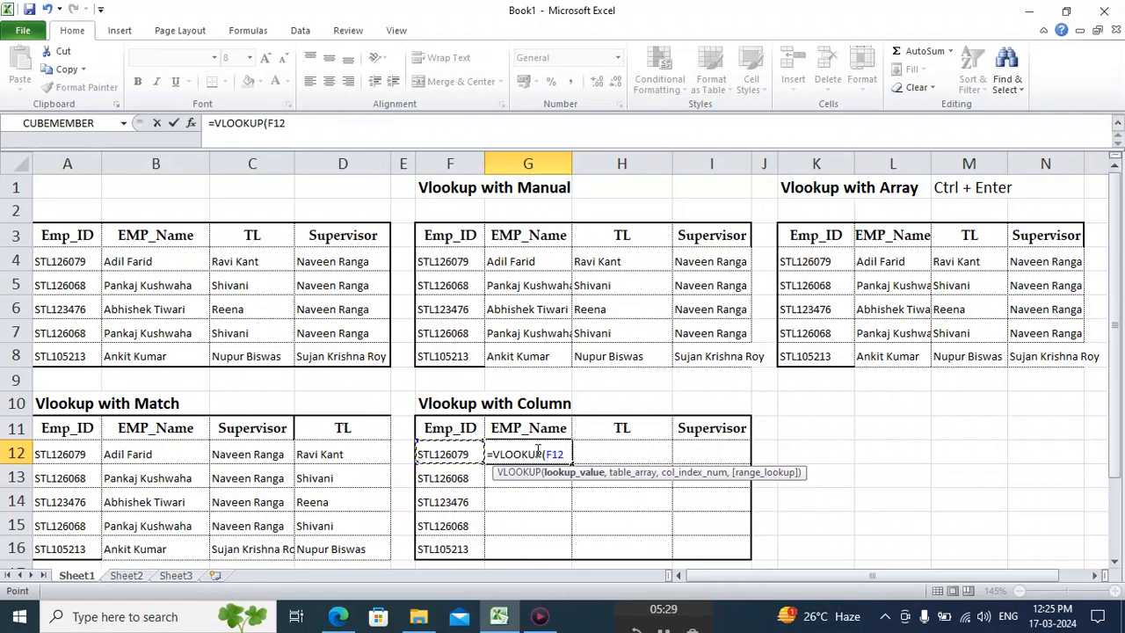
key(F4)
key(F4)
key(F4)
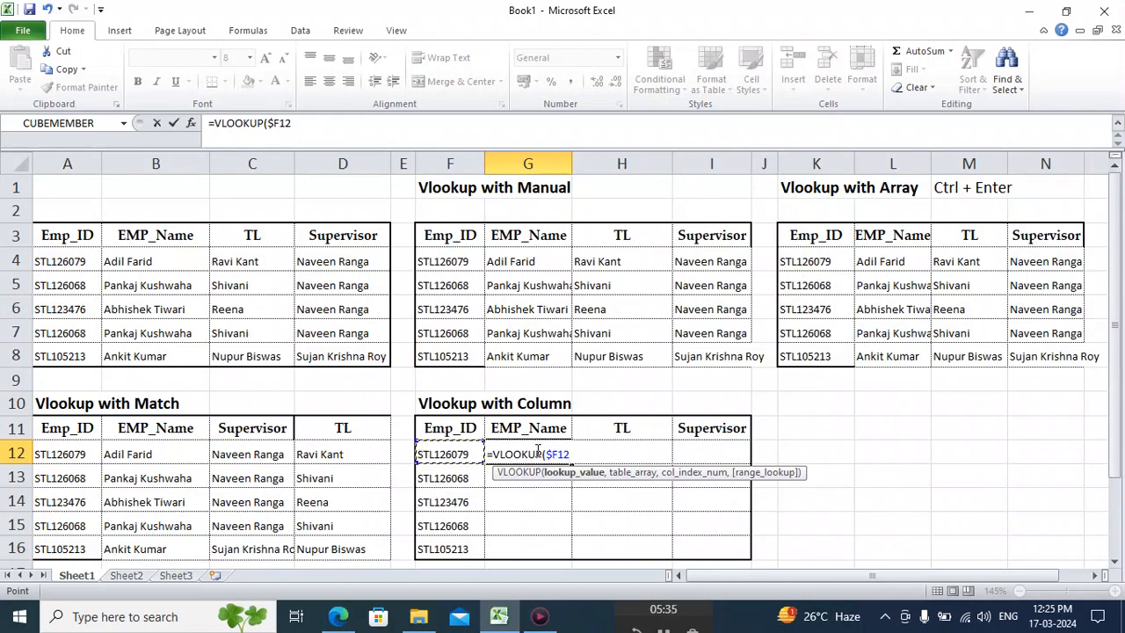
text(,)
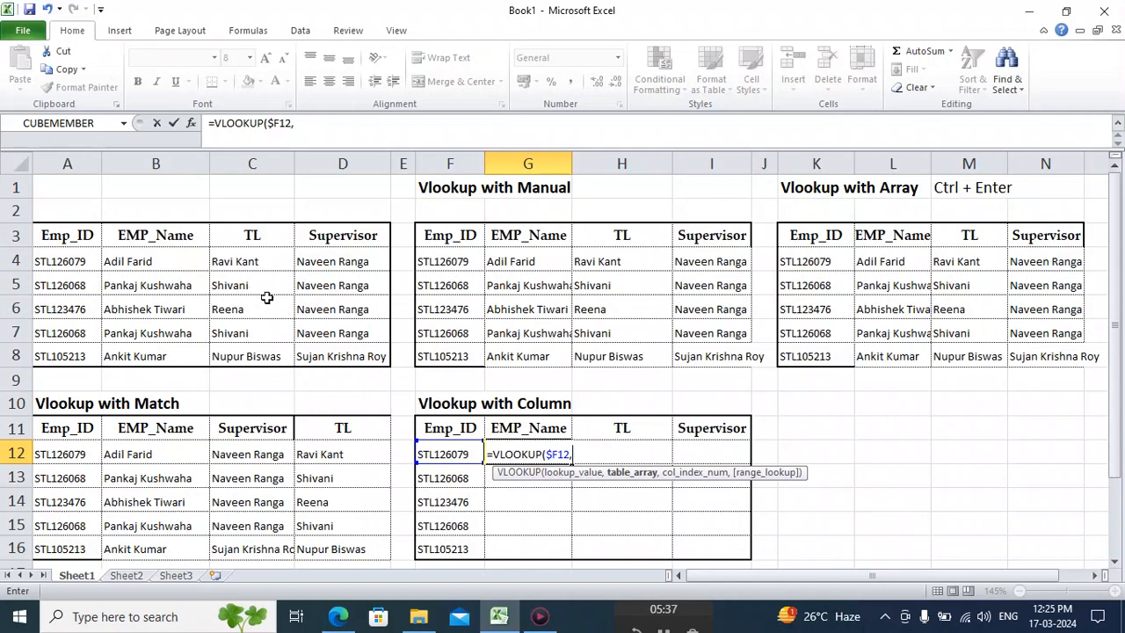
Set the table array of the G12 VLOOKUP to the source table as absolute range $A$3:$D$8.
click(94, 235)
key(ctrl+shift+Right)
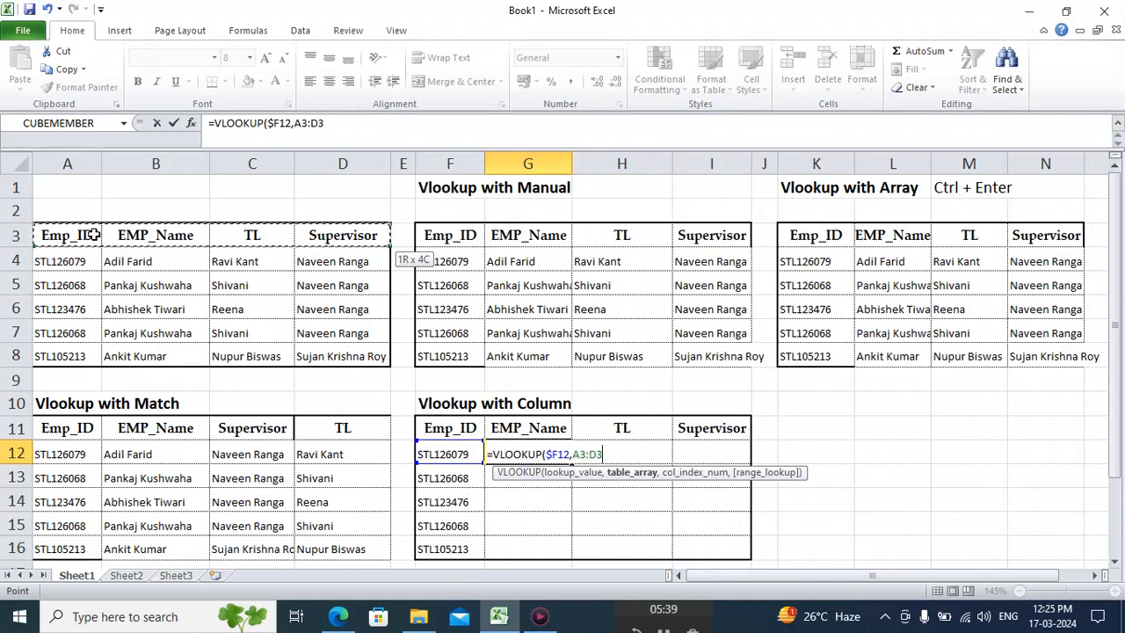
key(ctrl+shift+Down)
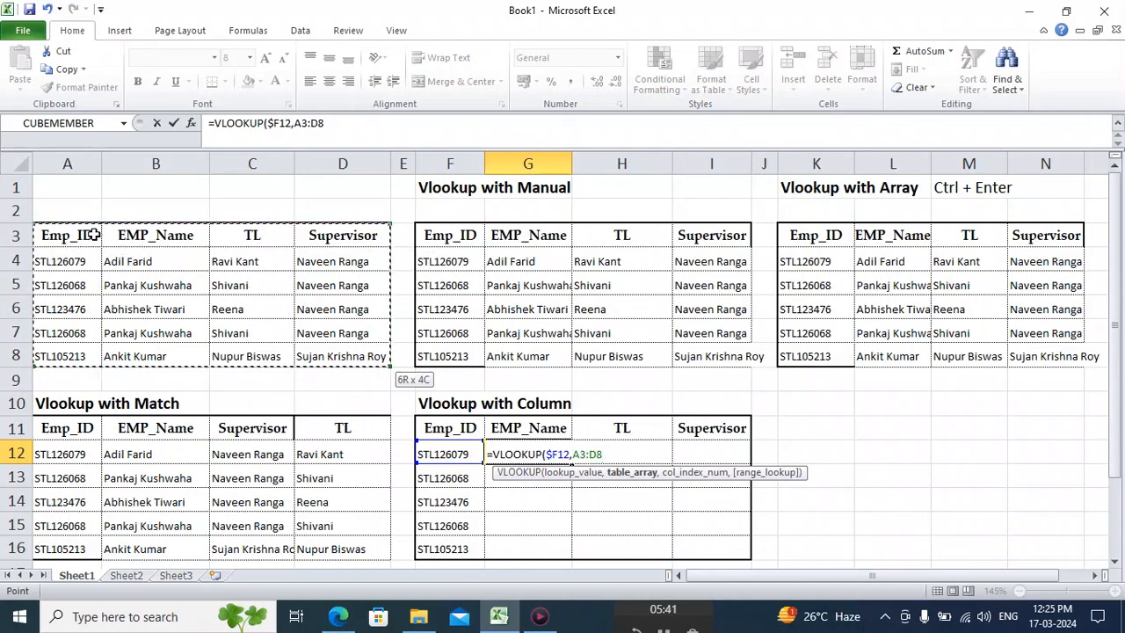
key(F4)
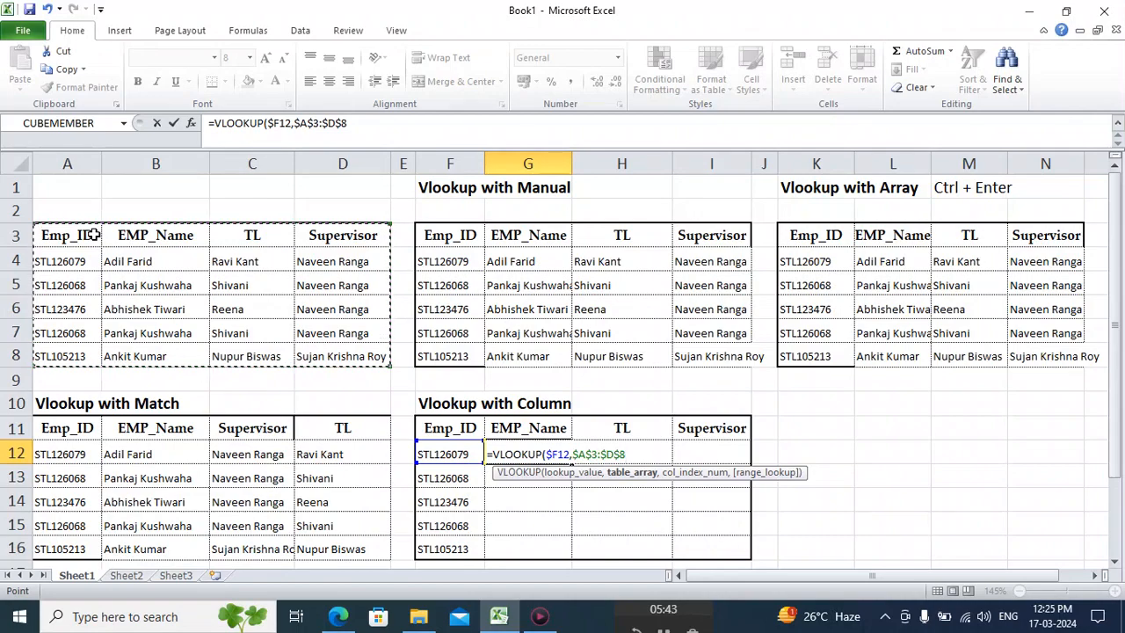
text(,)
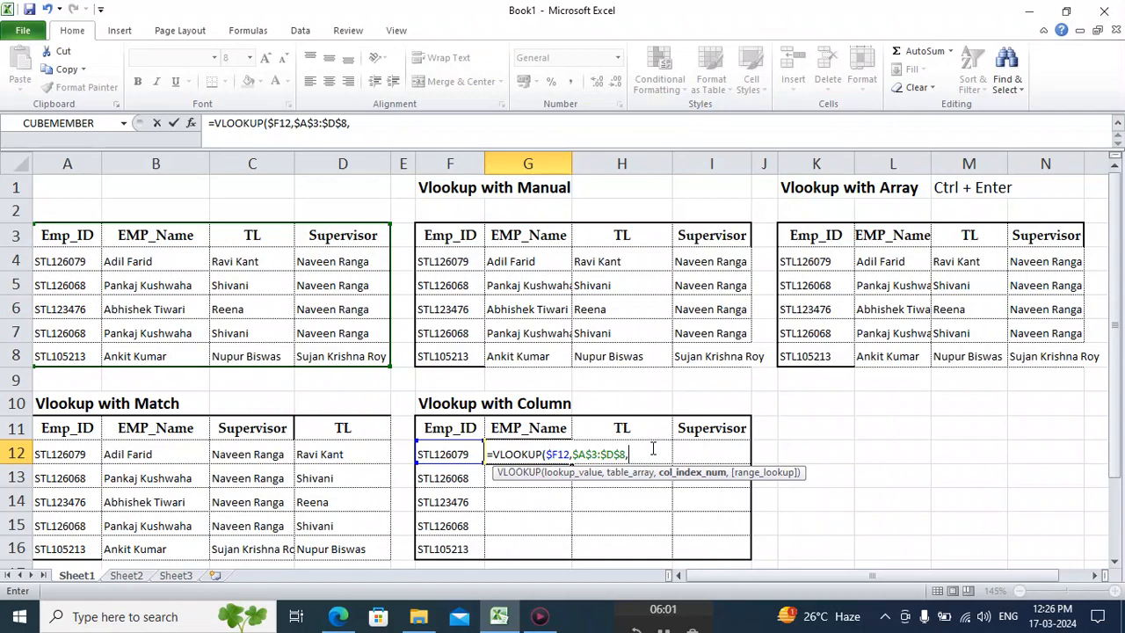
Use COLUMN(B3), referring to the source table's EMP_Name header, as the column index of the G12 VLOOKUP.
text(col)
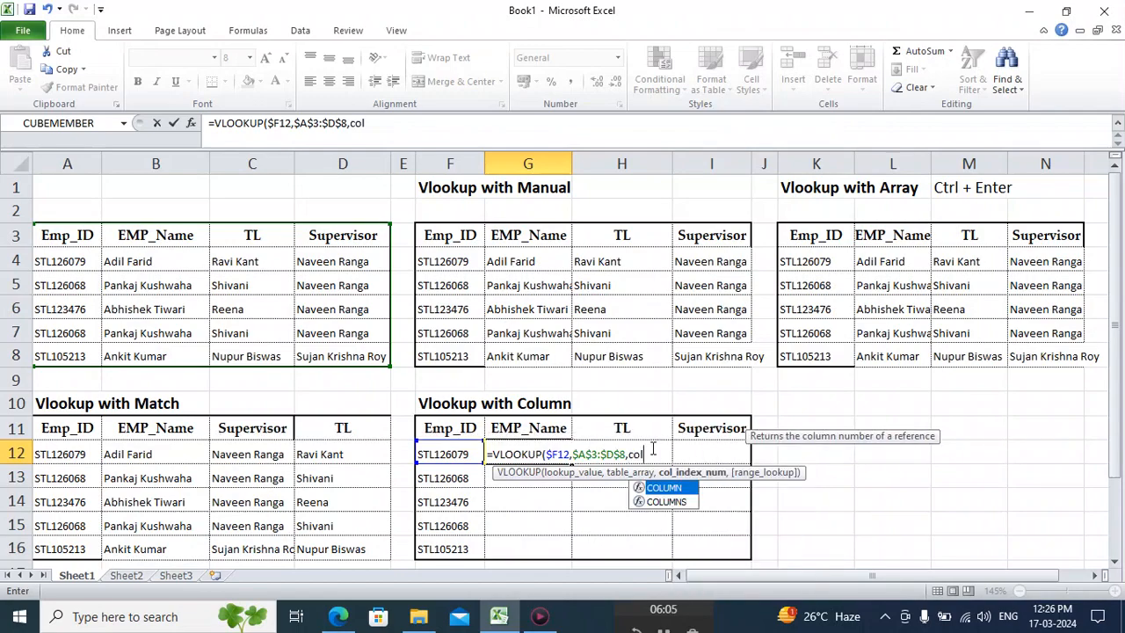
key(Tab)
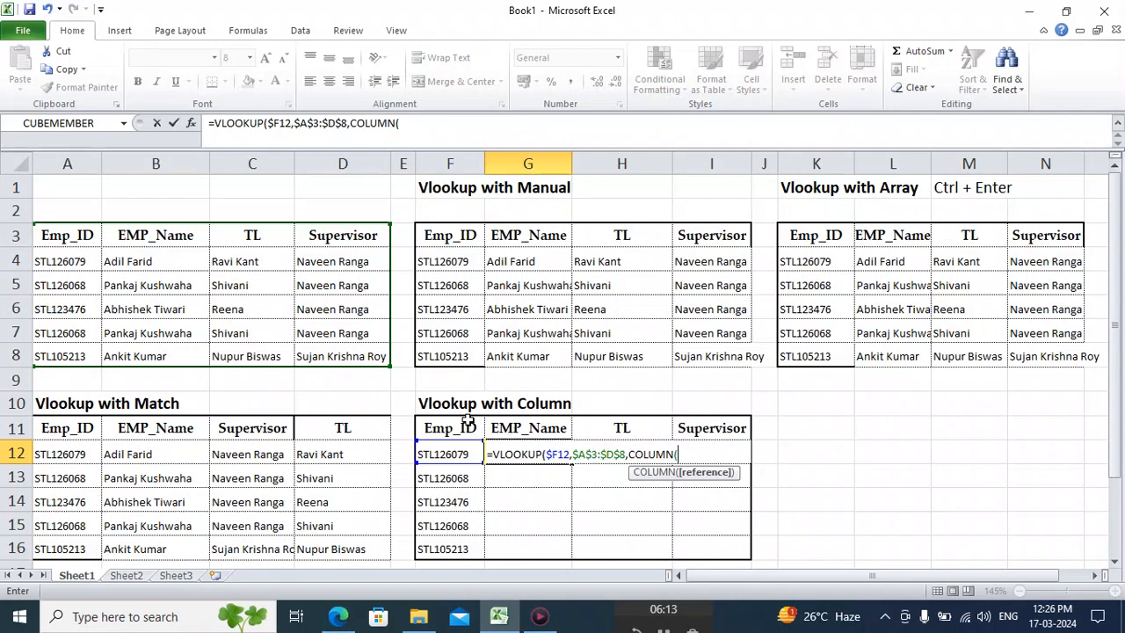
click(156, 236)
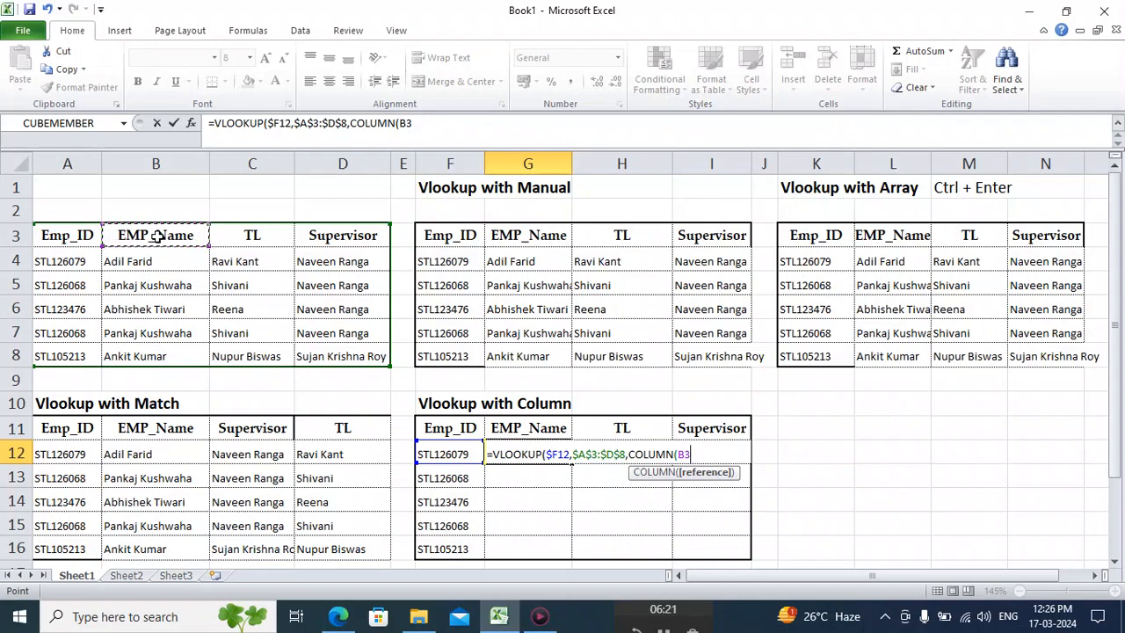
text())
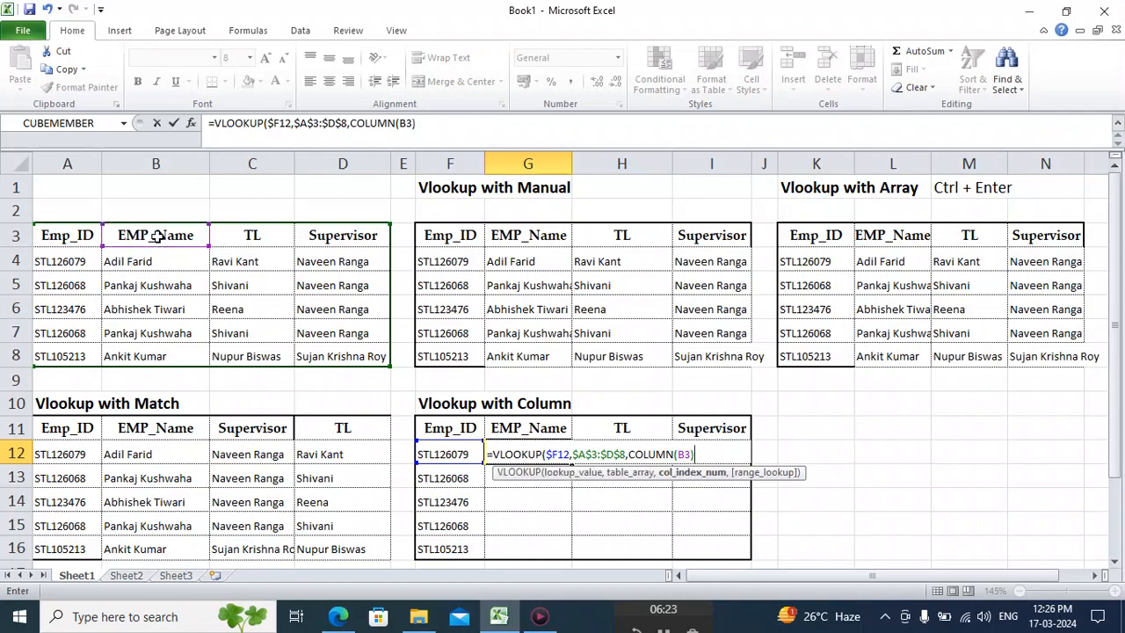
text(,)
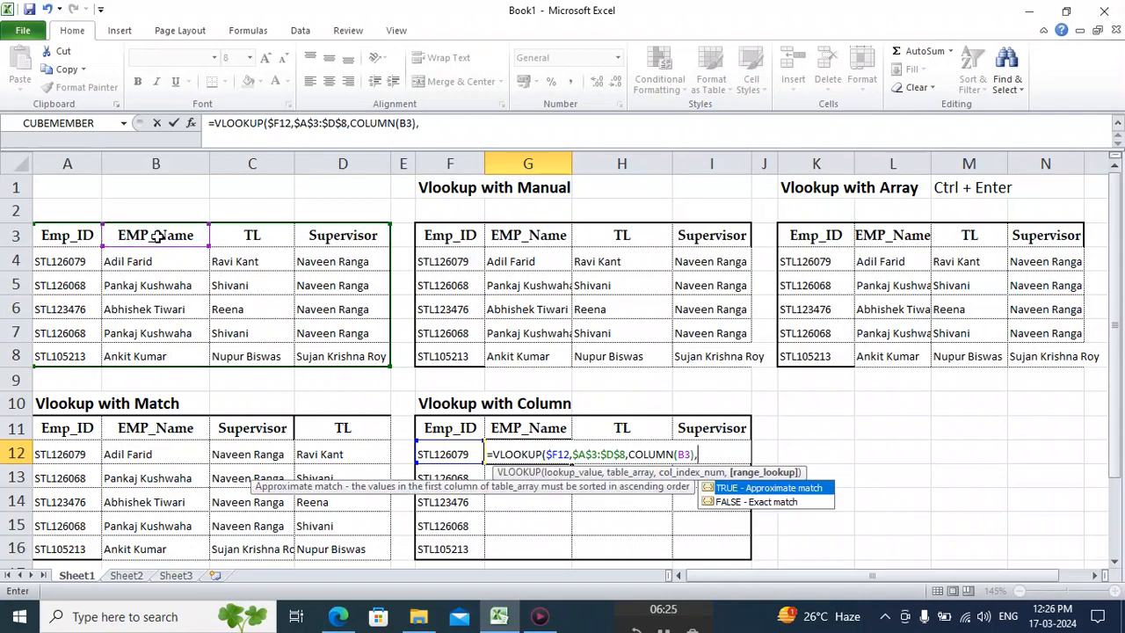
text(0))
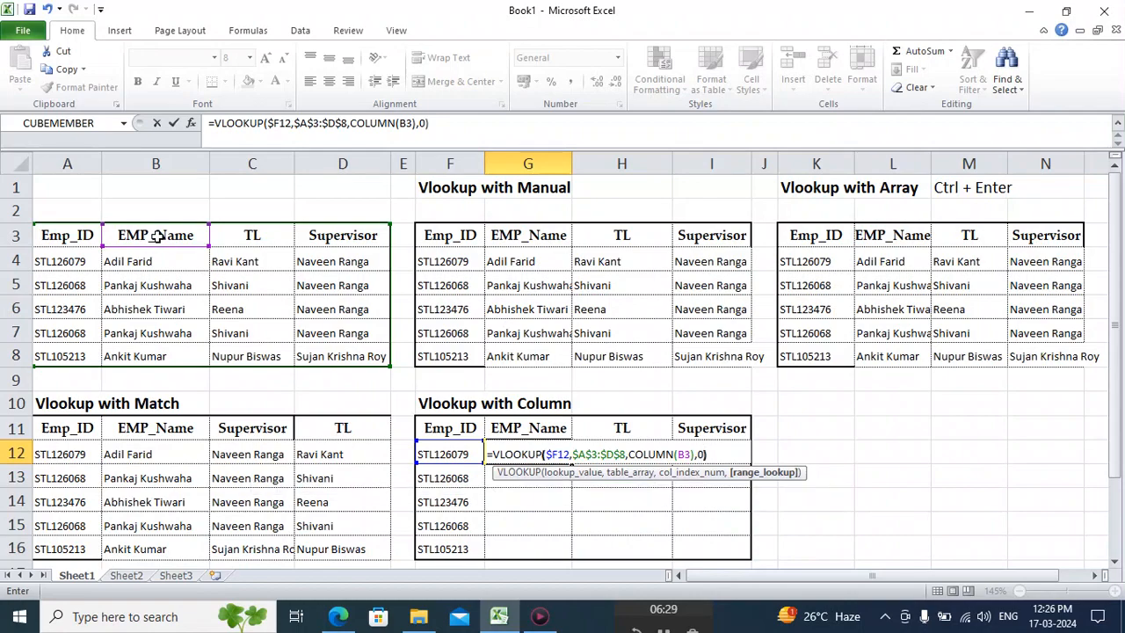
Finish the G12 VLOOKUP with range lookup 0 for an exact match and commit the formula.
key(Return)
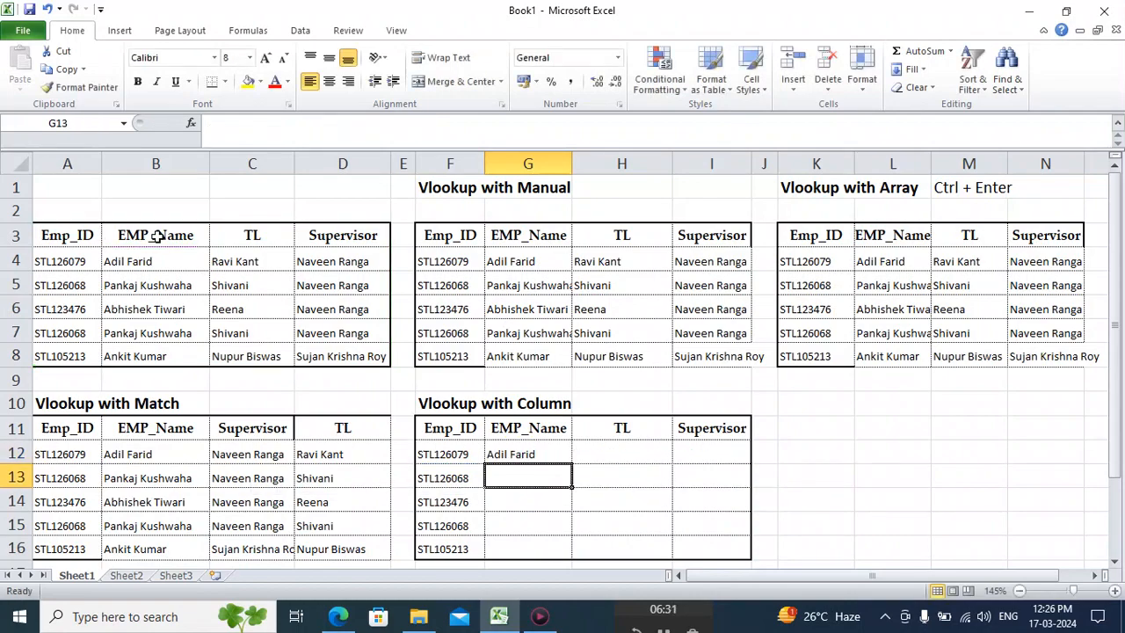
Copy the G12 formula into the whole range G12:I16 of the Vlookup with Column table.
key(Up)
key(ctrl+c)
key(shift+Right)
key(shift+Right)
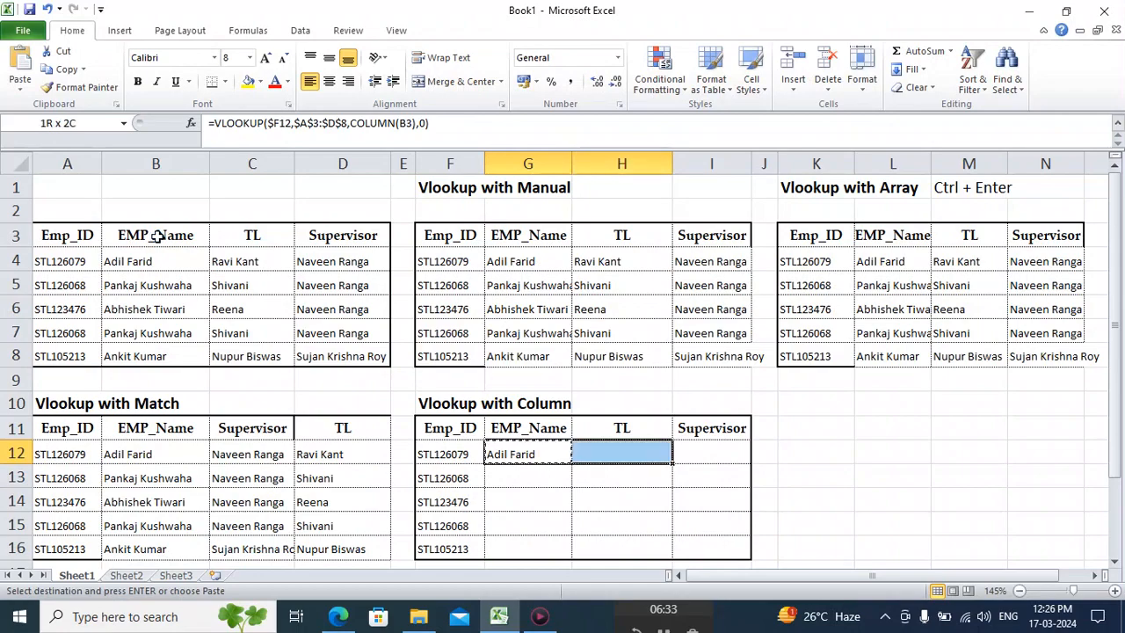
key(shift+Down)
key(shift+Down)
key(shift+Down)
key(shift+Down)
key(Return)
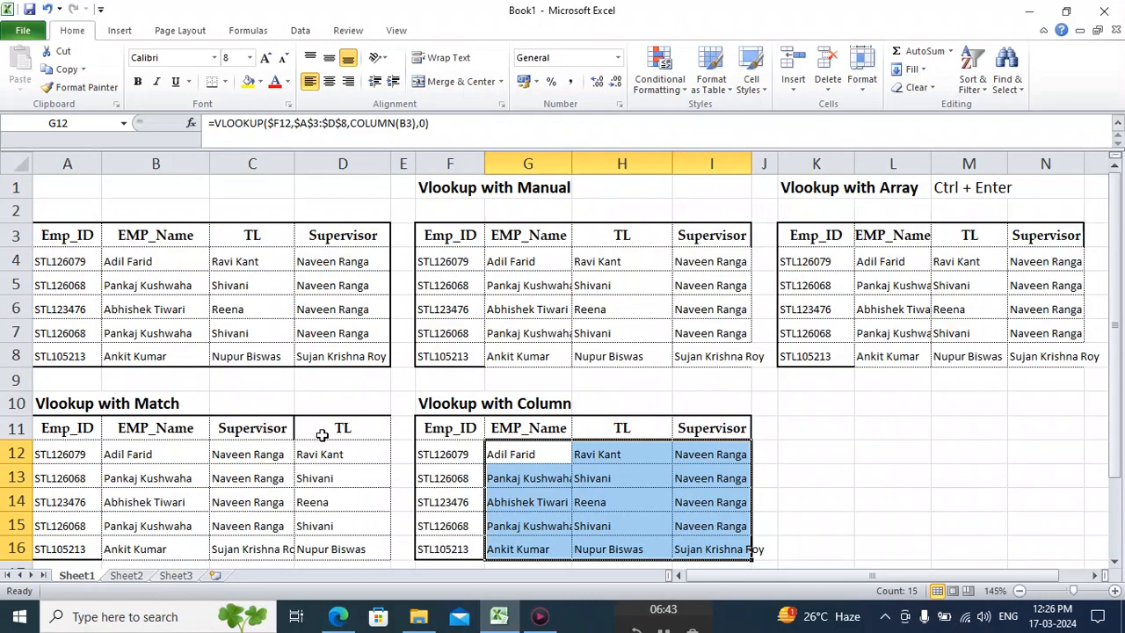
Copy the TL and Supervisor headers from H11:I11 over C11:D11 of the Vlookup with Match table.
click(335, 429)
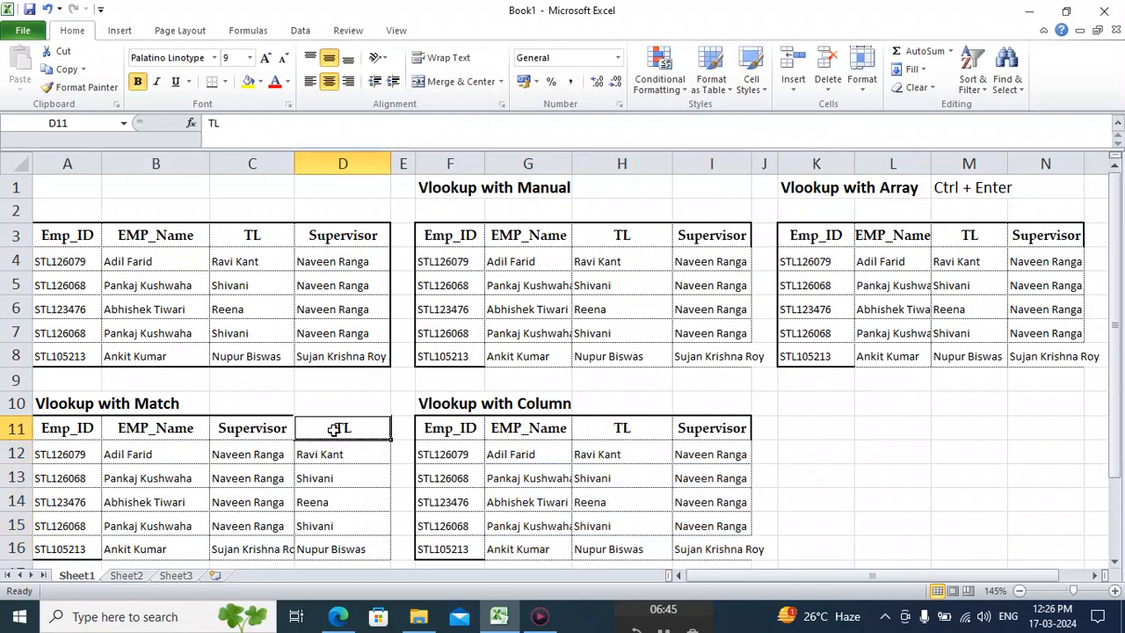
click(619, 427)
key(shift+Right)
key(ctrl+c)
click(242, 426)
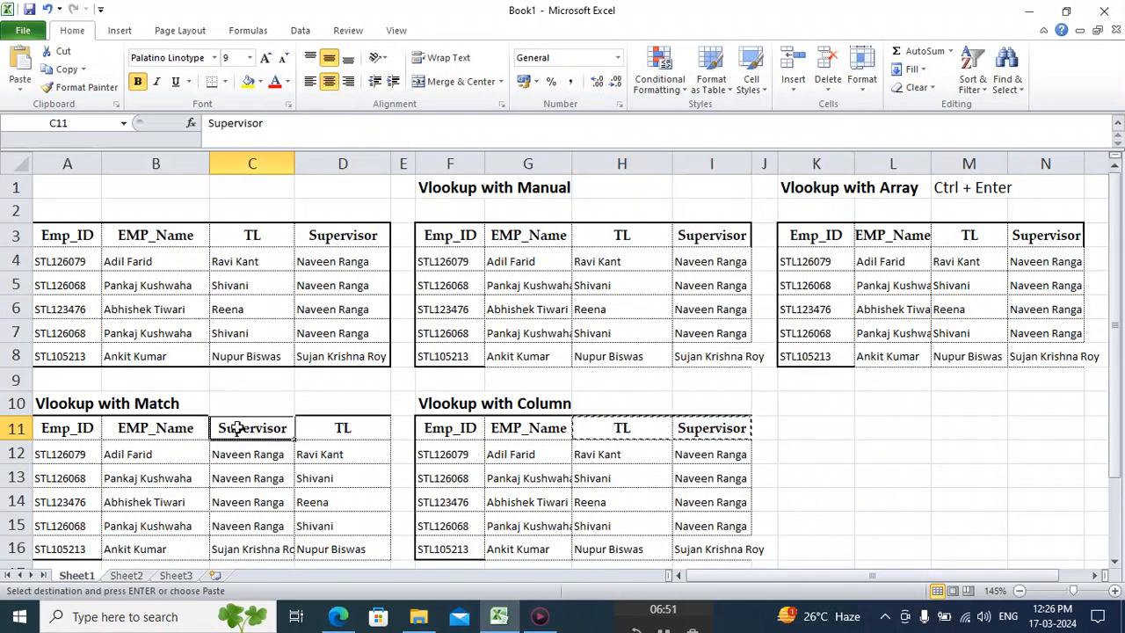
key(Return)
Try copying the TL header from H11 over the Supervisor header in I11, and undo the paste.
click(696, 461)
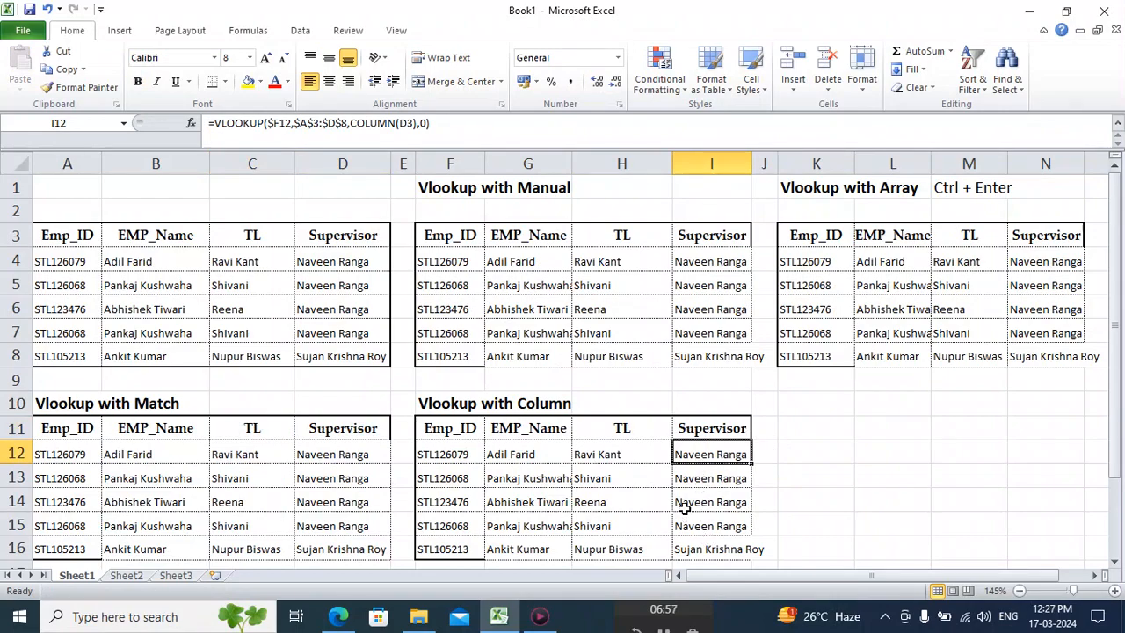
click(534, 429)
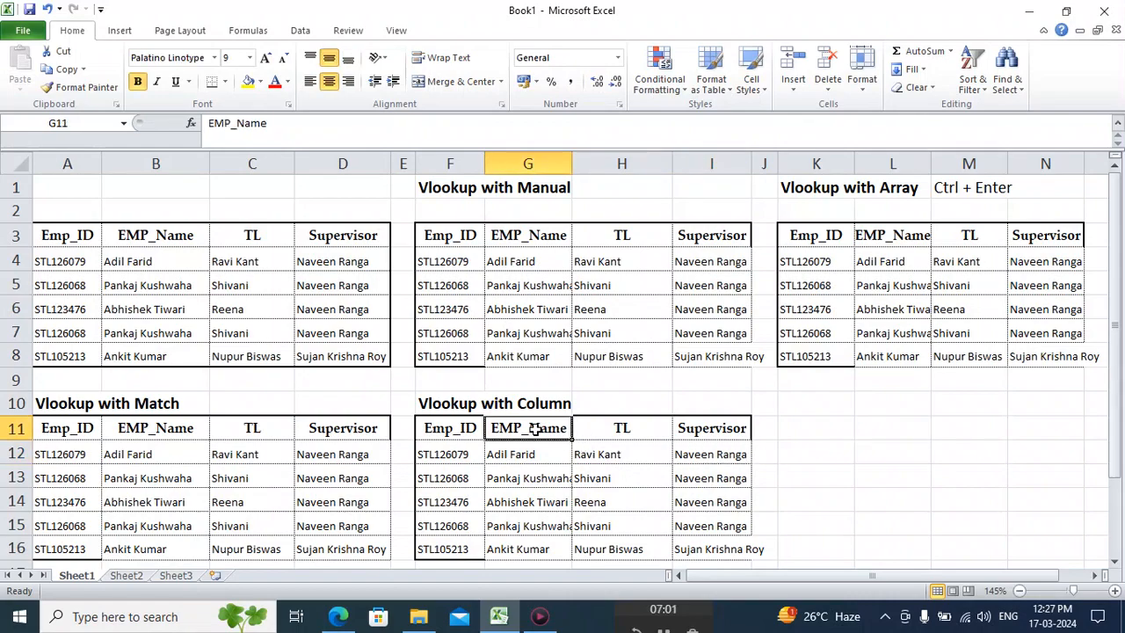
click(625, 427)
key(ctrl+c)
key(Right)
key(Return)
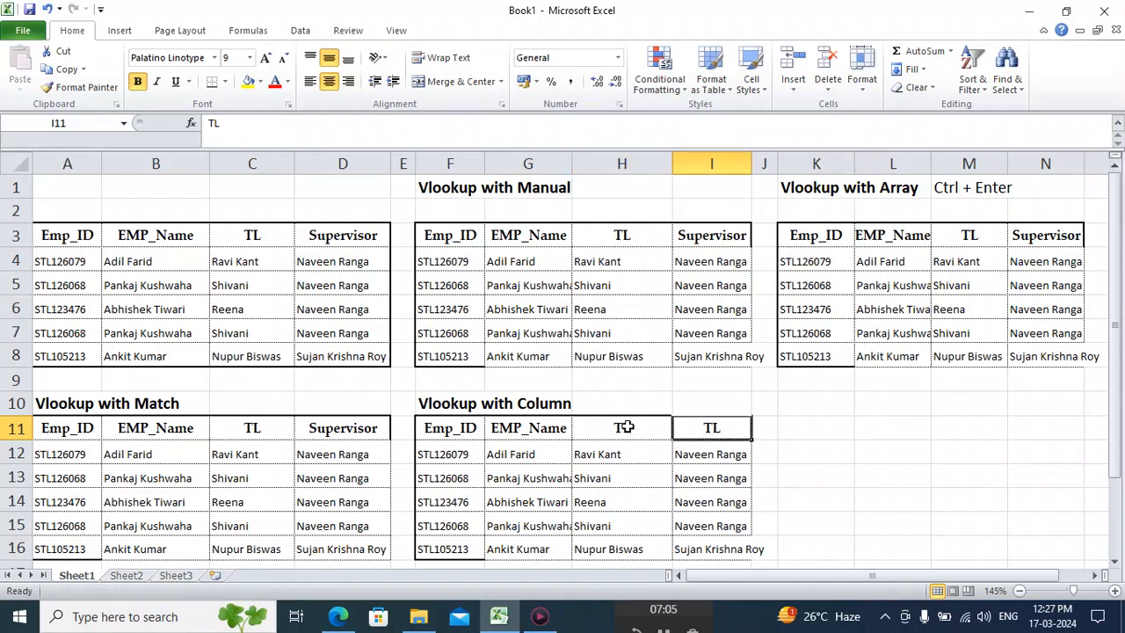
key(ctrl+z)
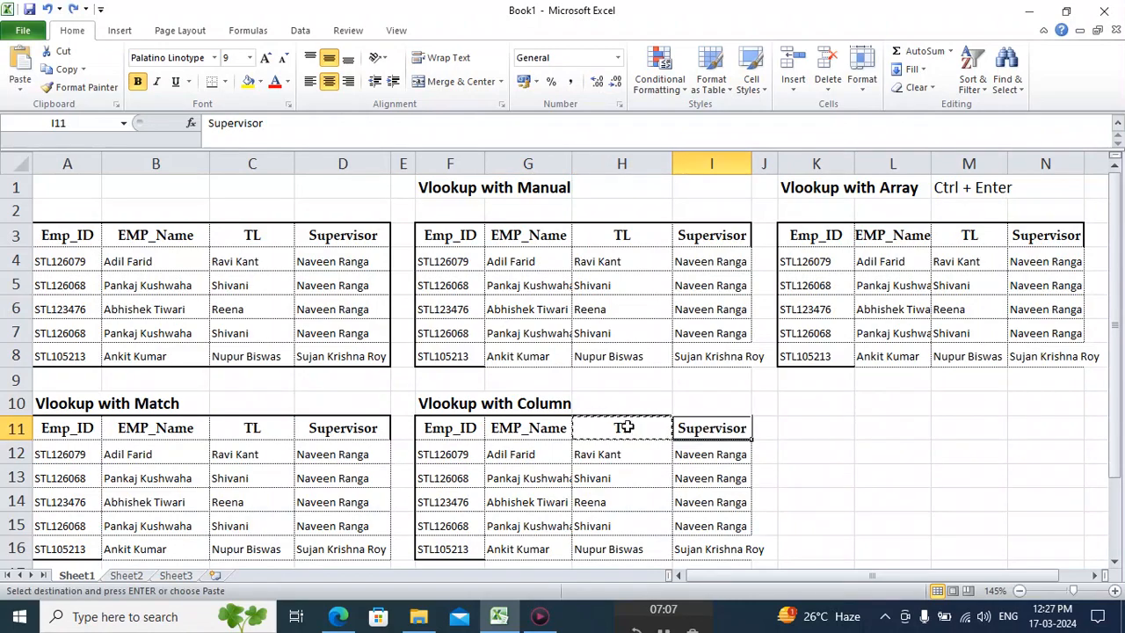
Compare the source table's headers with the Vlookup with Match table in A11:D16, and inspect the manual VLOOKUP formula in G4.
click(834, 427)
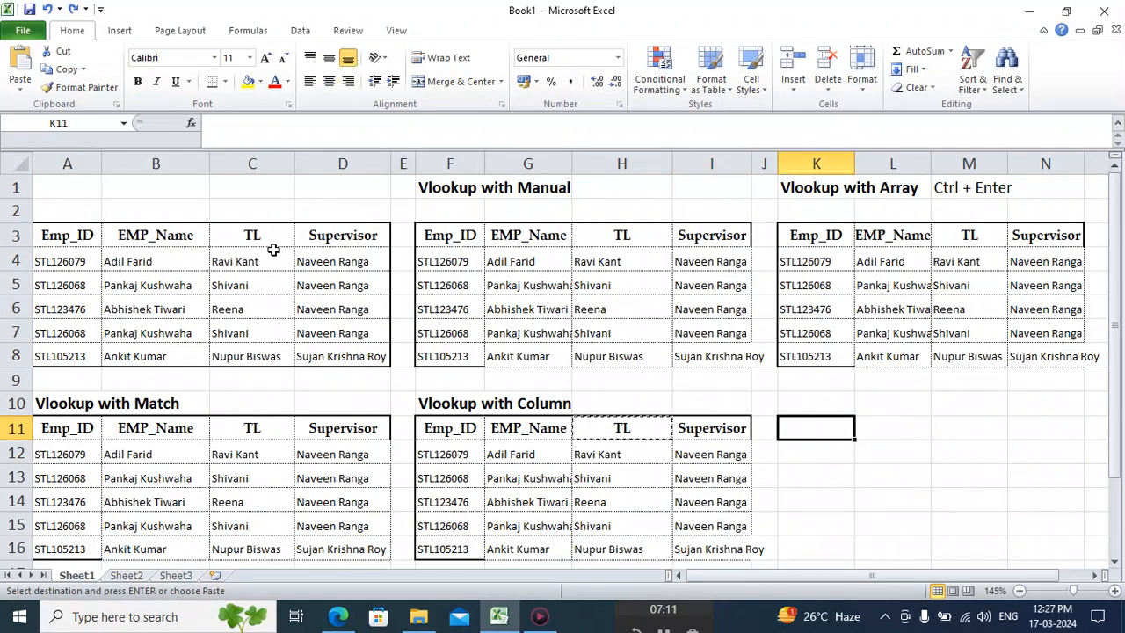
click(167, 235)
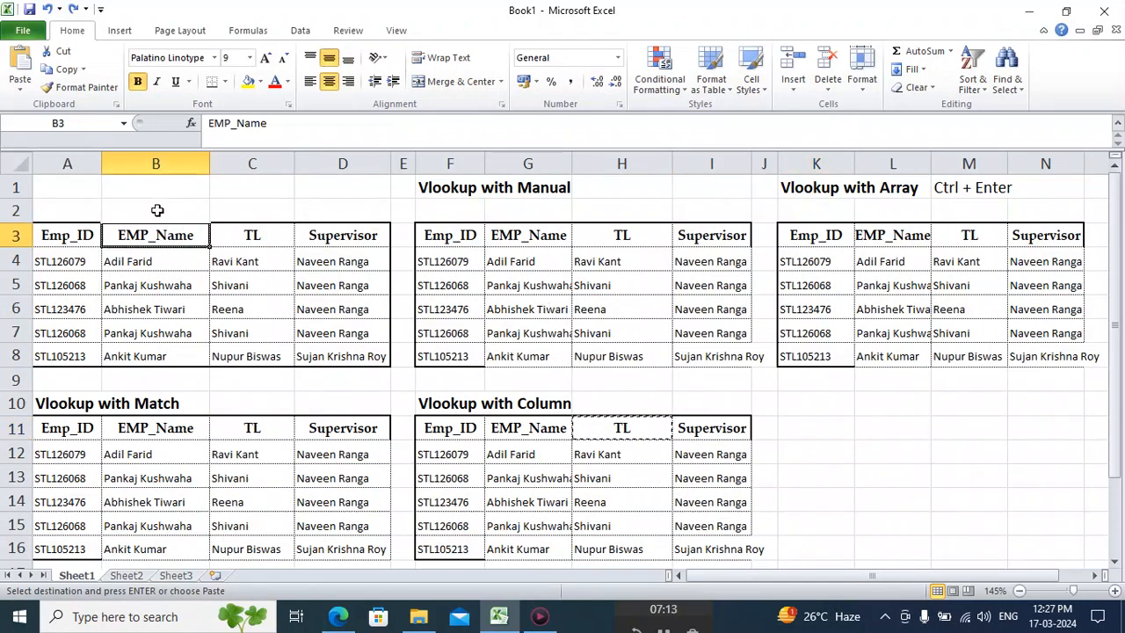
click(158, 211)
click(240, 211)
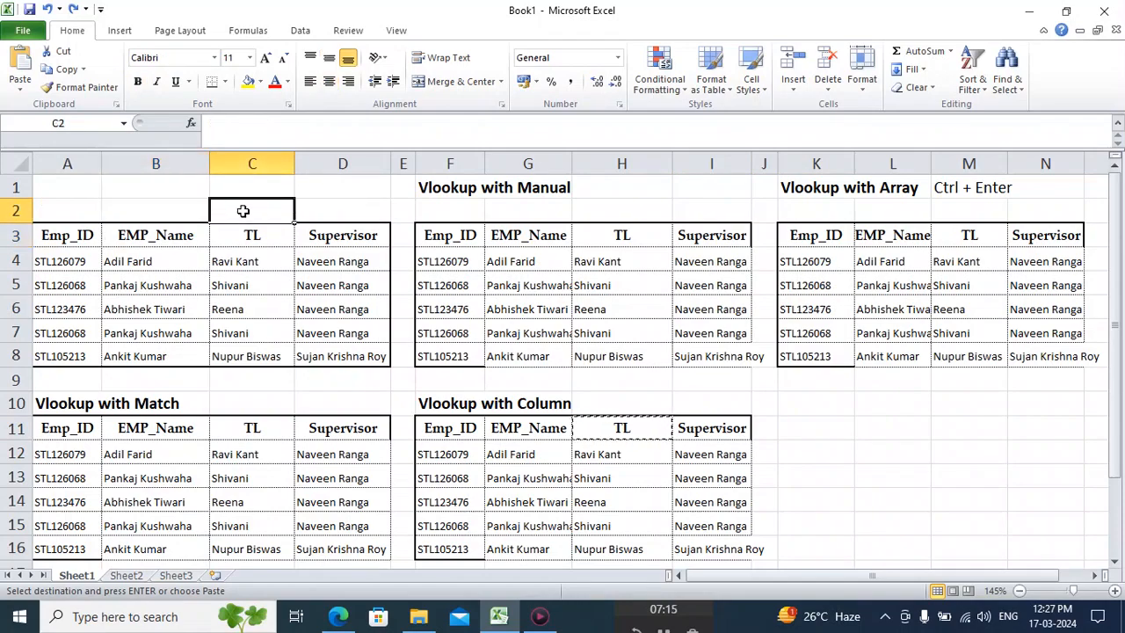
click(328, 209)
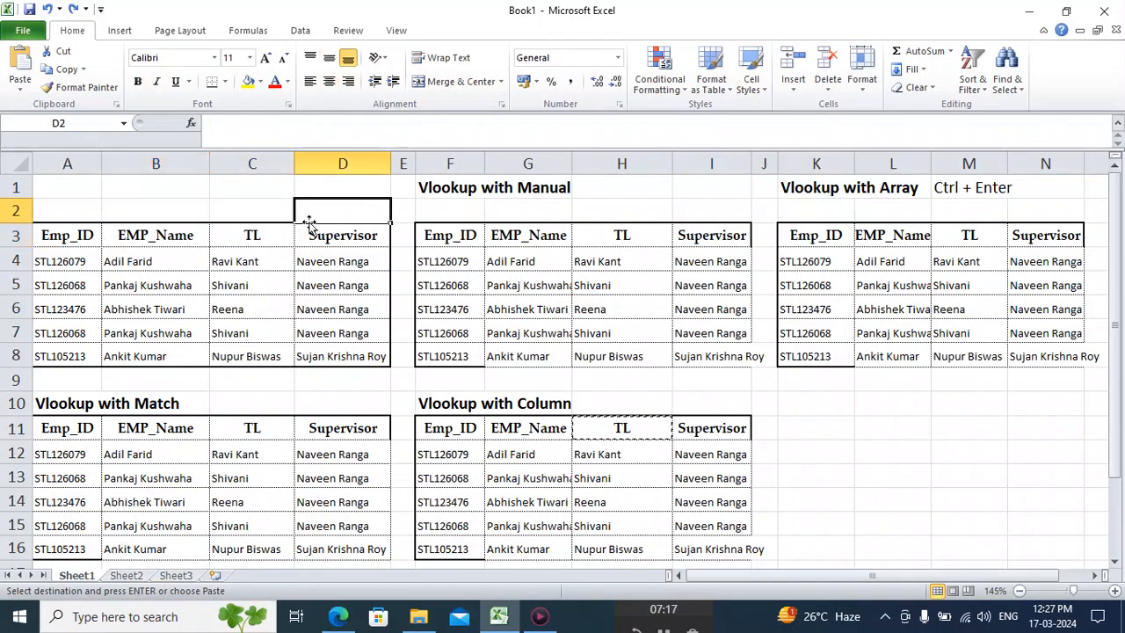
click(141, 430)
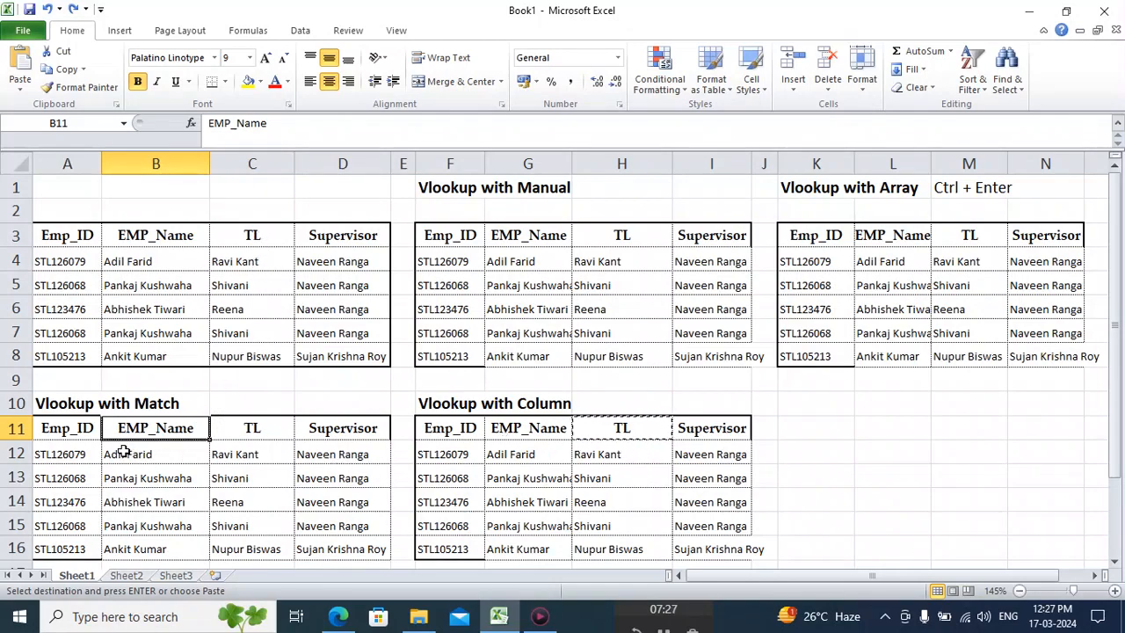
click(83, 428)
key(shift+Right)
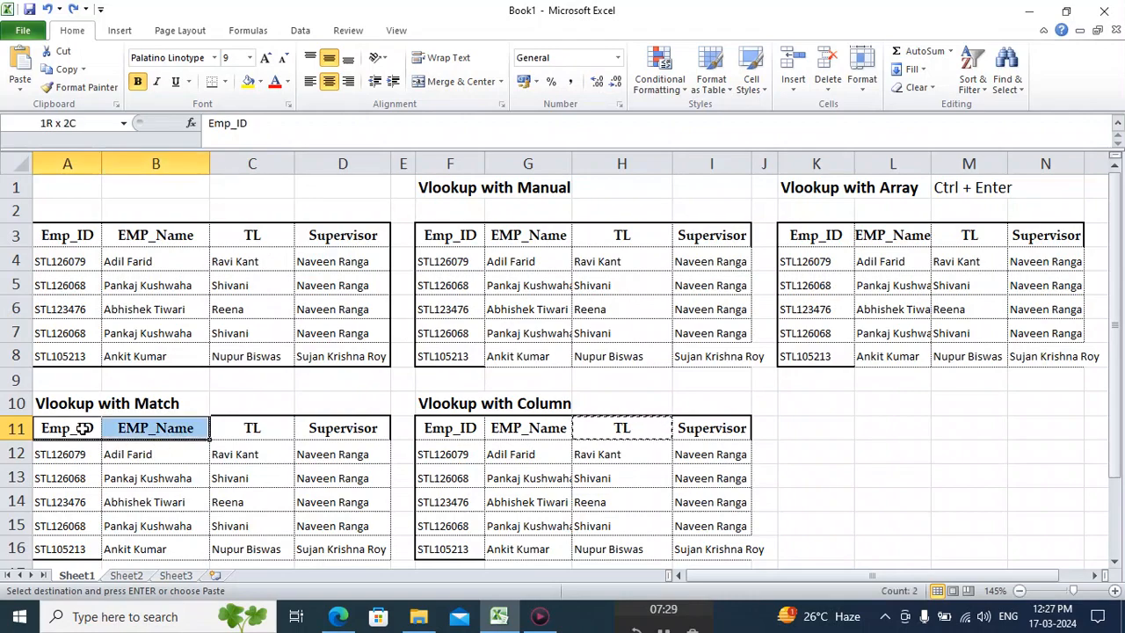
key(shift+Right)
key(shift+Down)
key(shift+Down)
key(shift+Right)
key(shift+Down)
key(shift+Down)
key(shift+Down)
key(shift+Down)
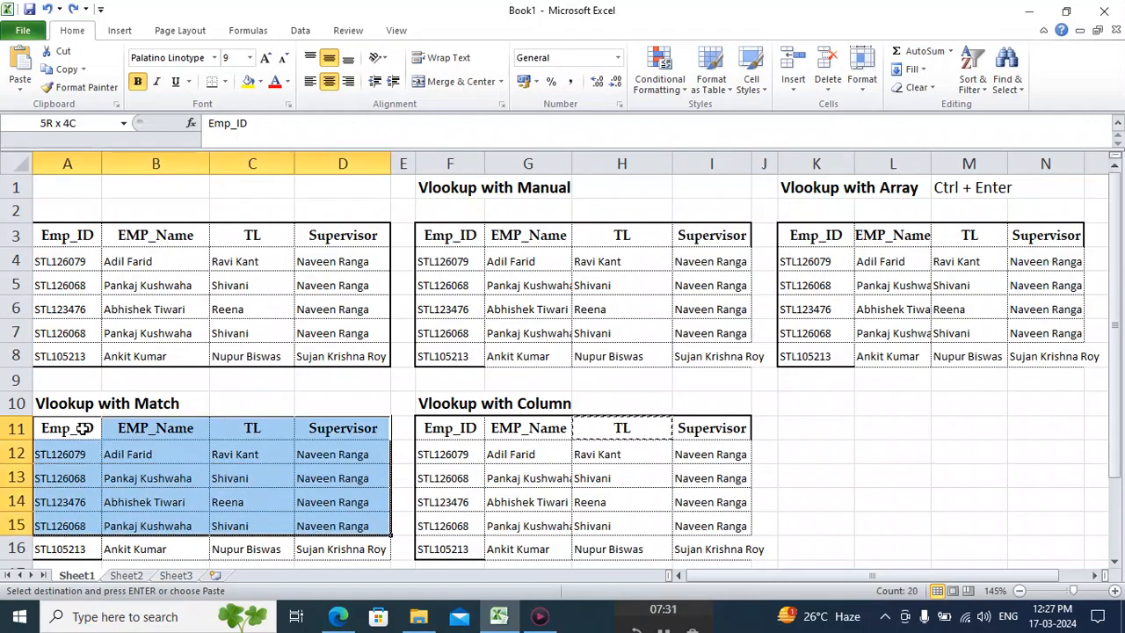
key(shift+Up)
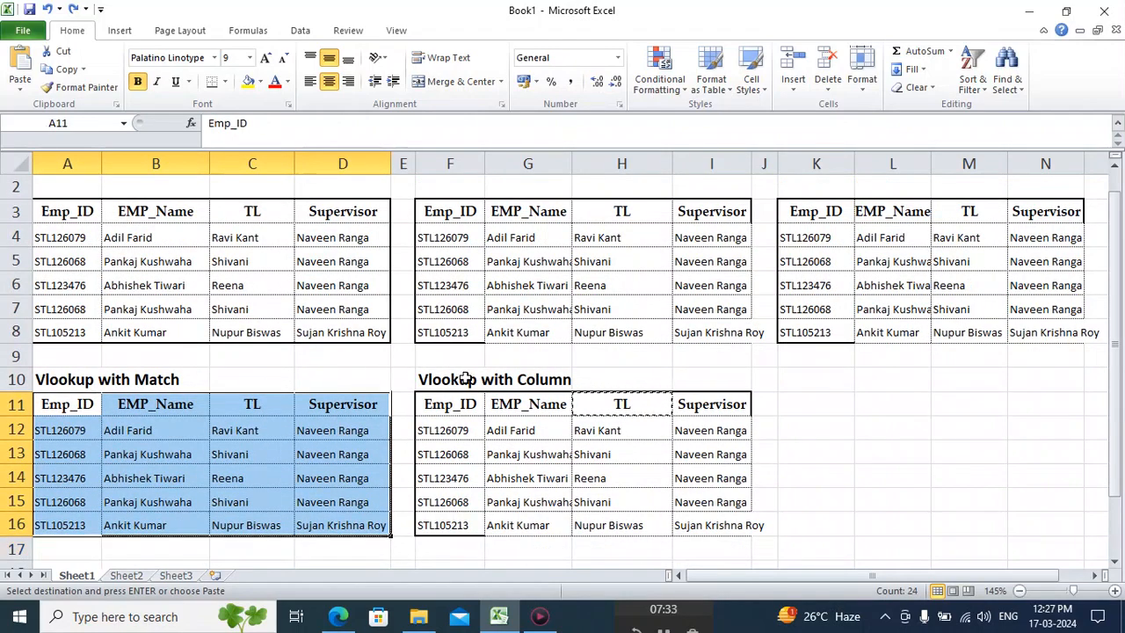
click(520, 411)
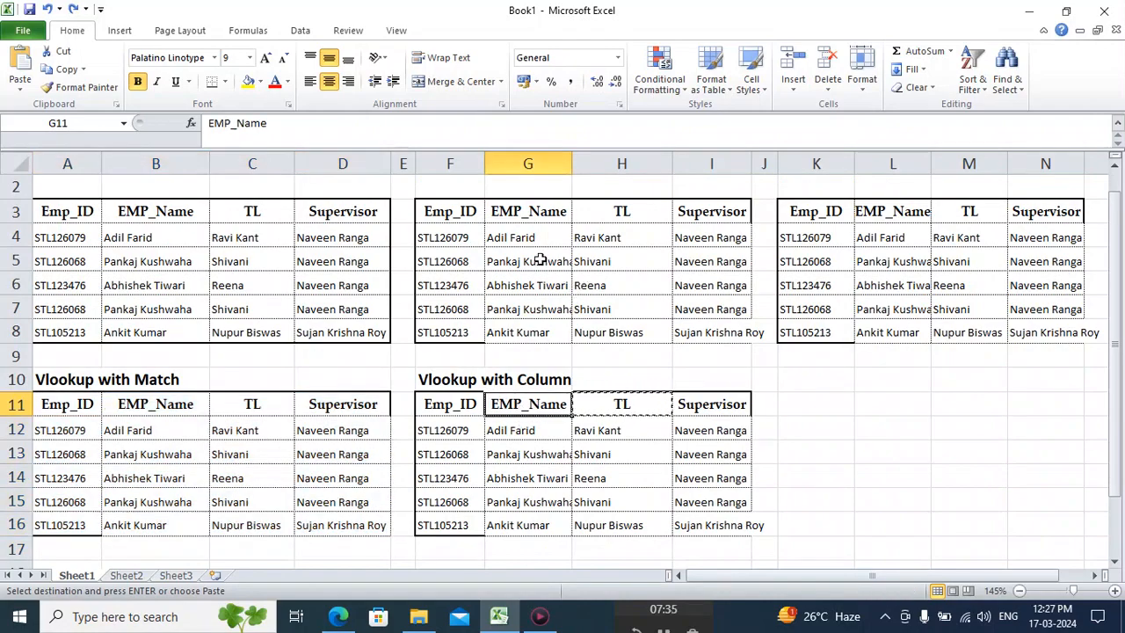
click(531, 232)
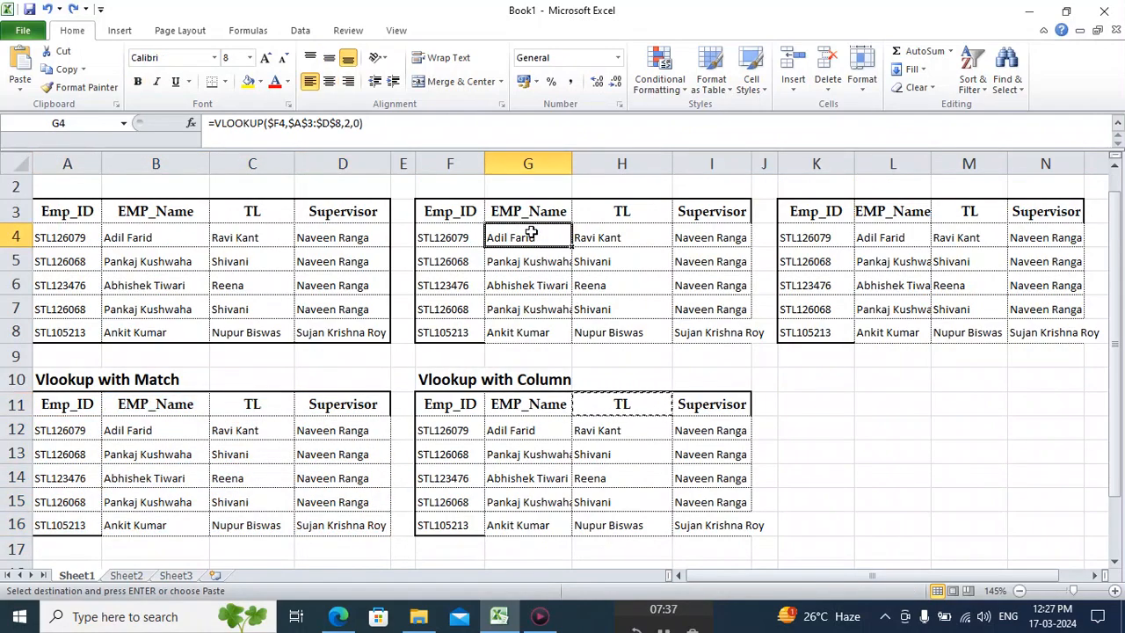
Compare the manual VLOOKUP formulas in H4:I4 with the COLUMN-based formulas in G12:I12, and clear the pending copy selection.
click(602, 238)
click(691, 237)
click(548, 428)
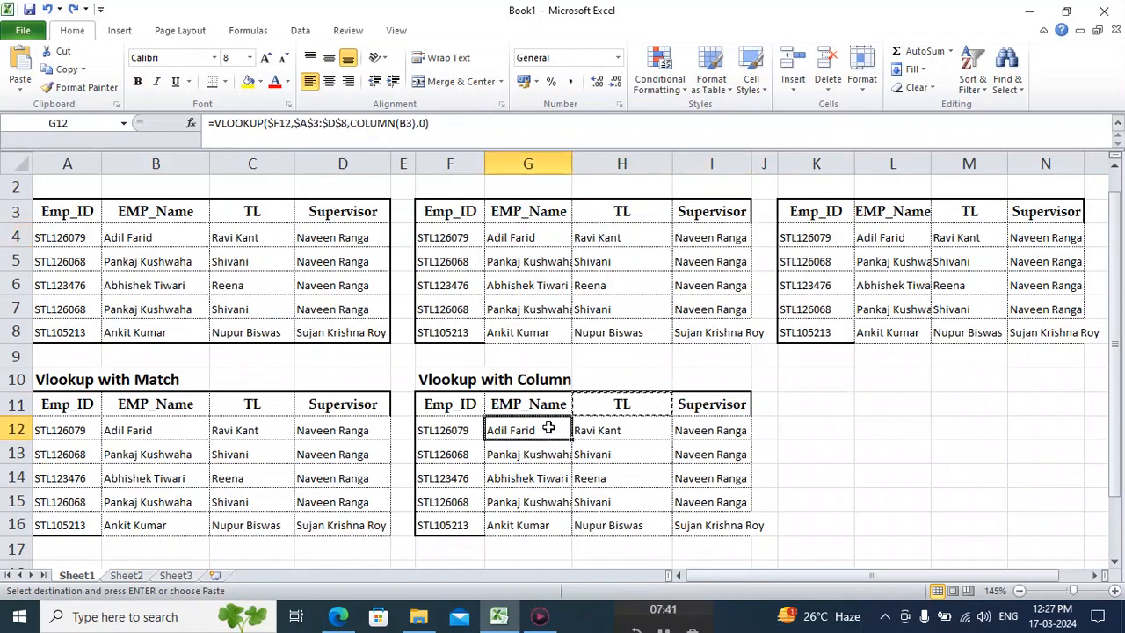
click(590, 429)
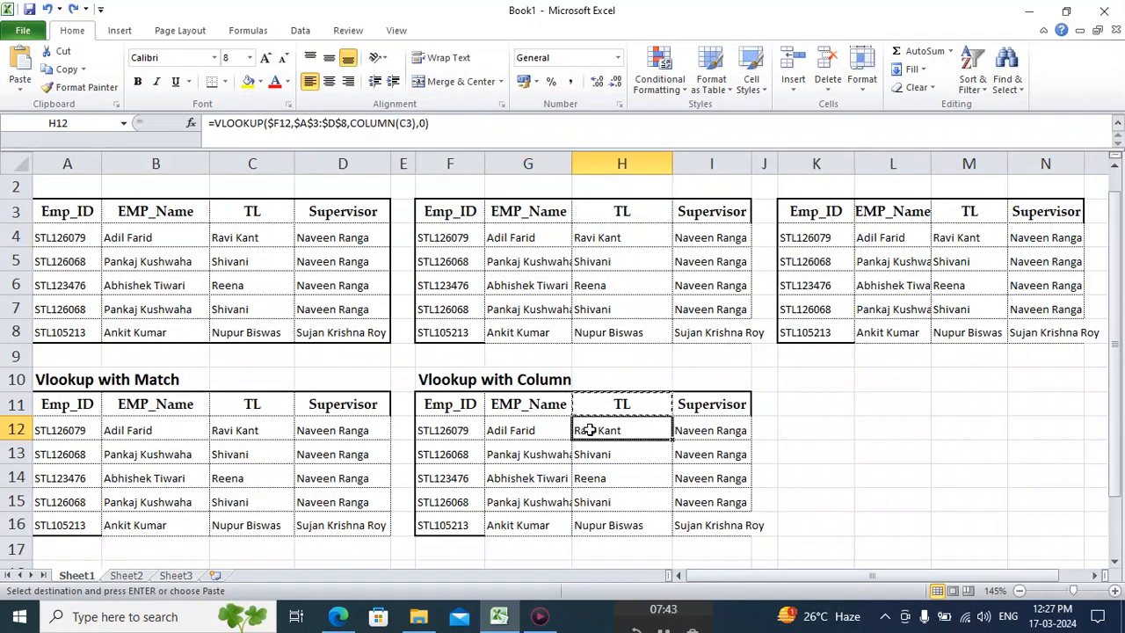
click(697, 429)
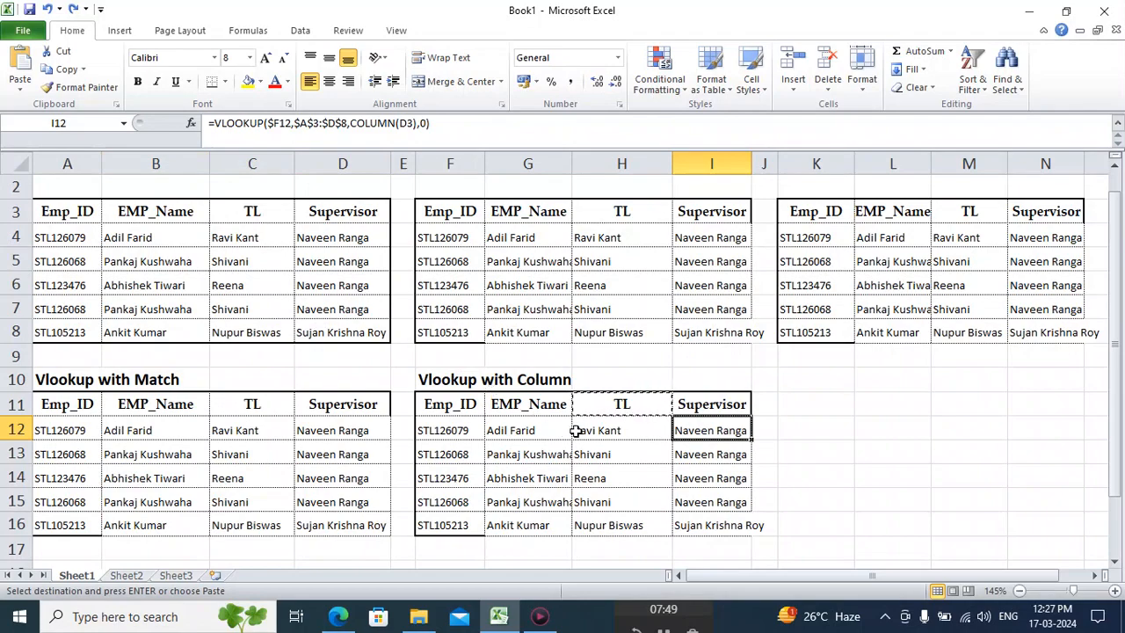
click(782, 463)
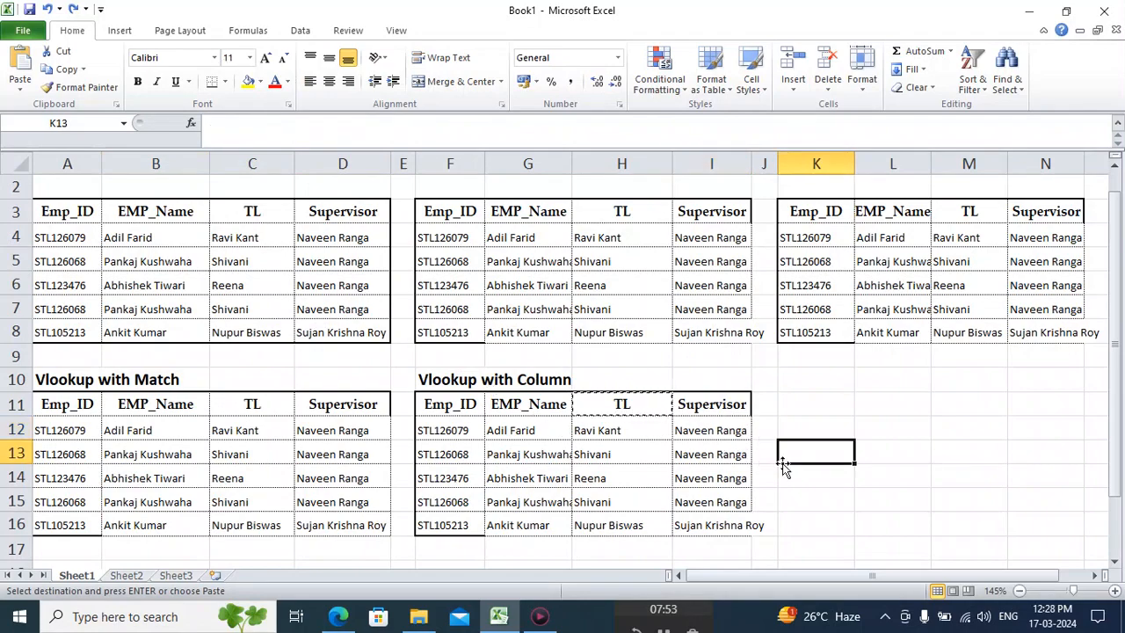
key(Escape)
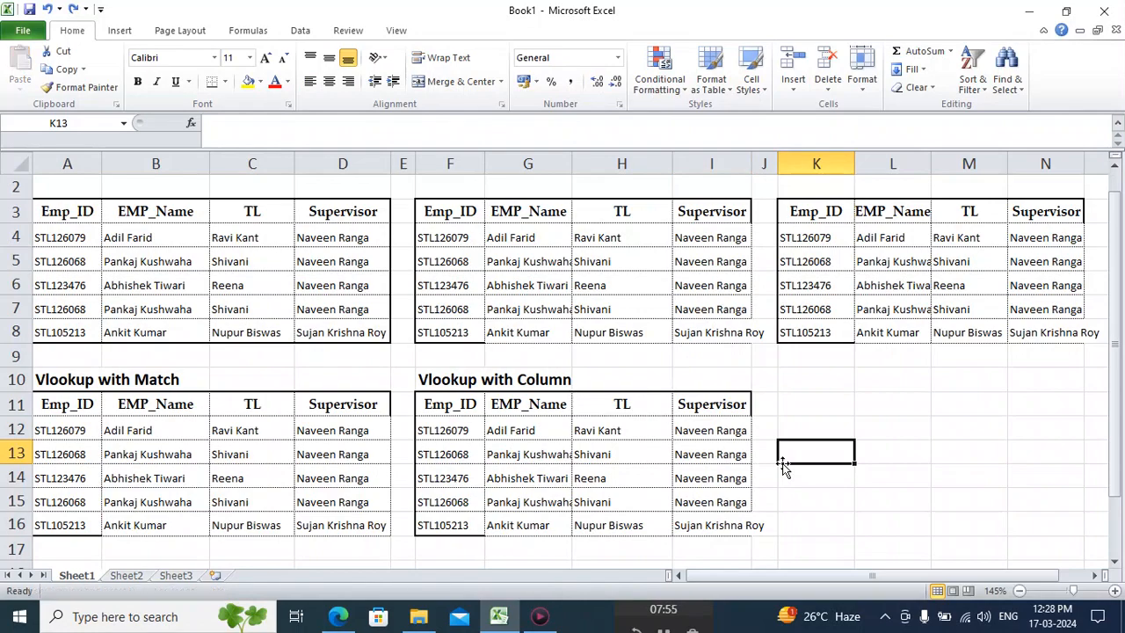
click(826, 404)
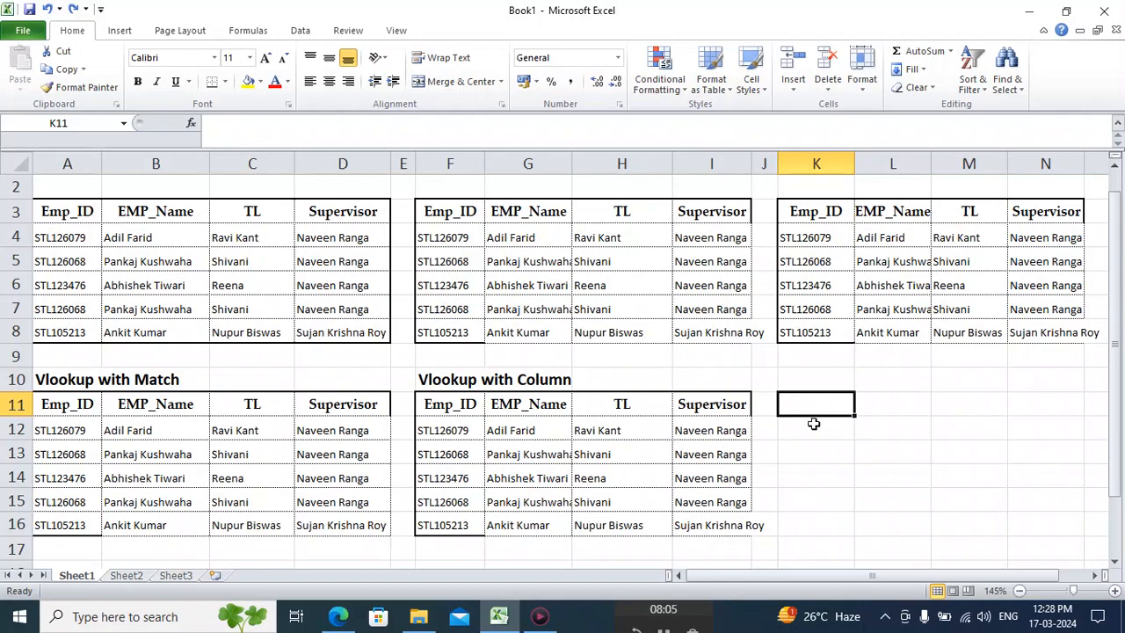
click(814, 423)
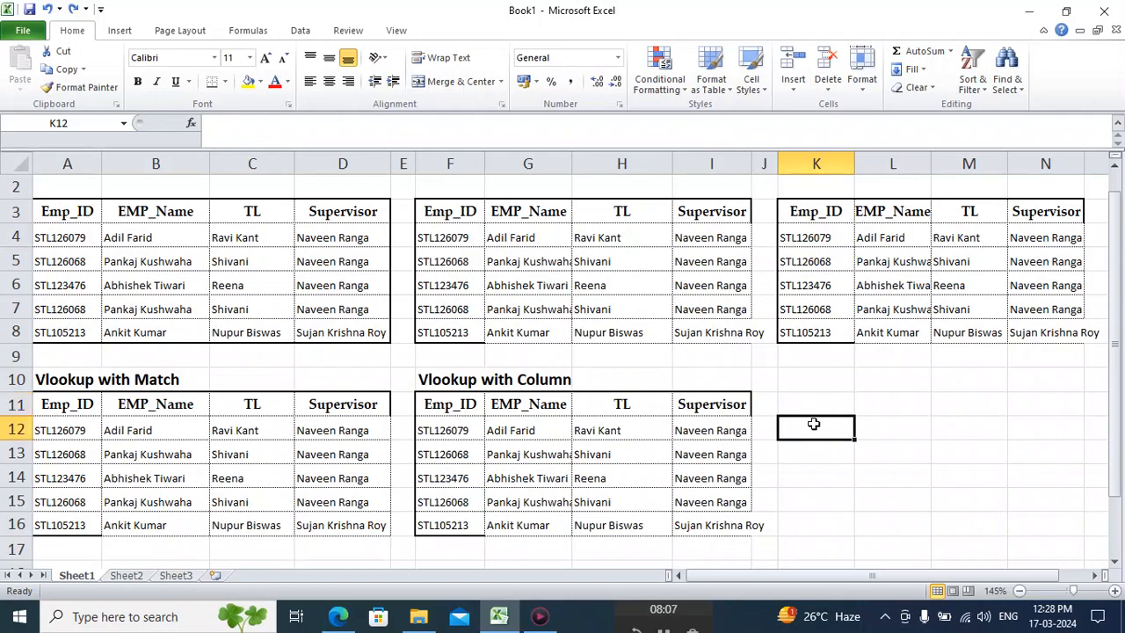
text(=vlo)
key(Tab)
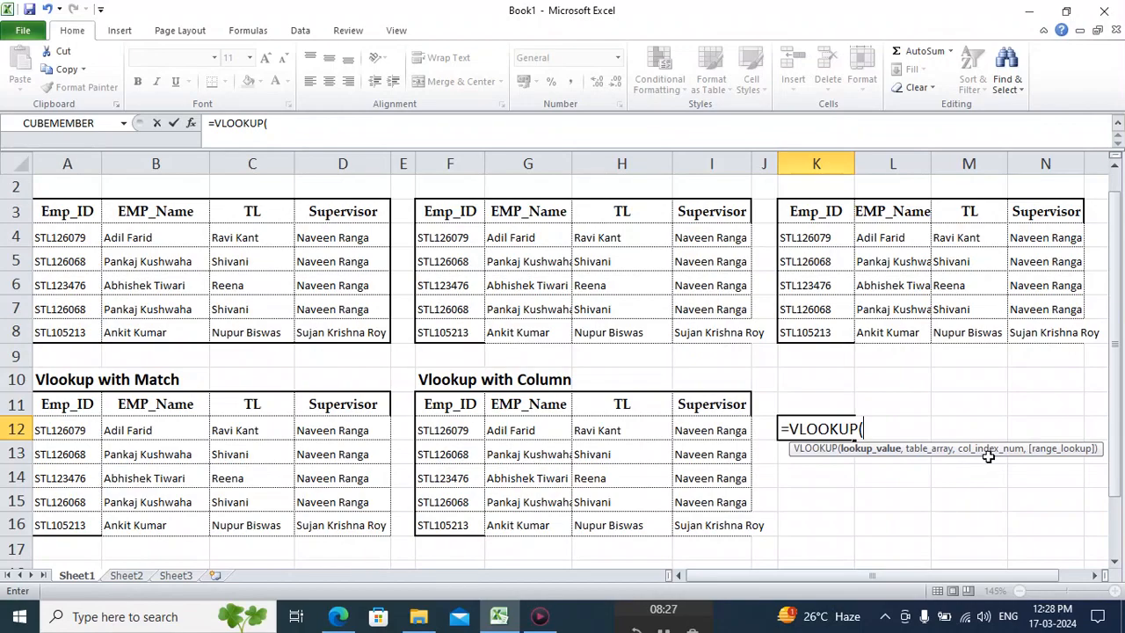
key(Escape)
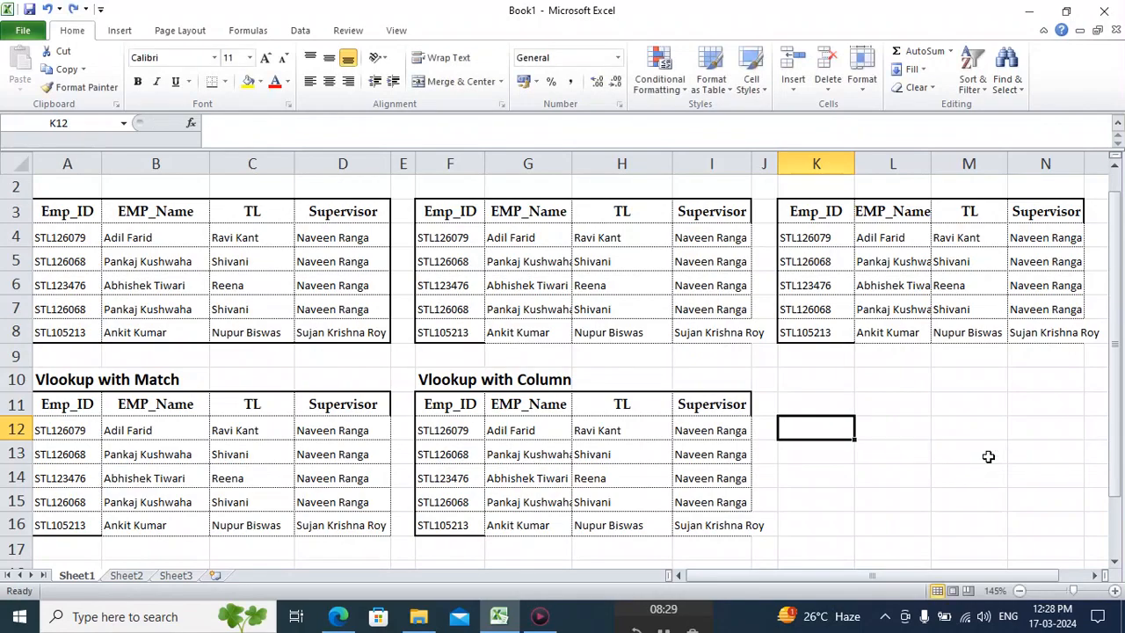
text(B)
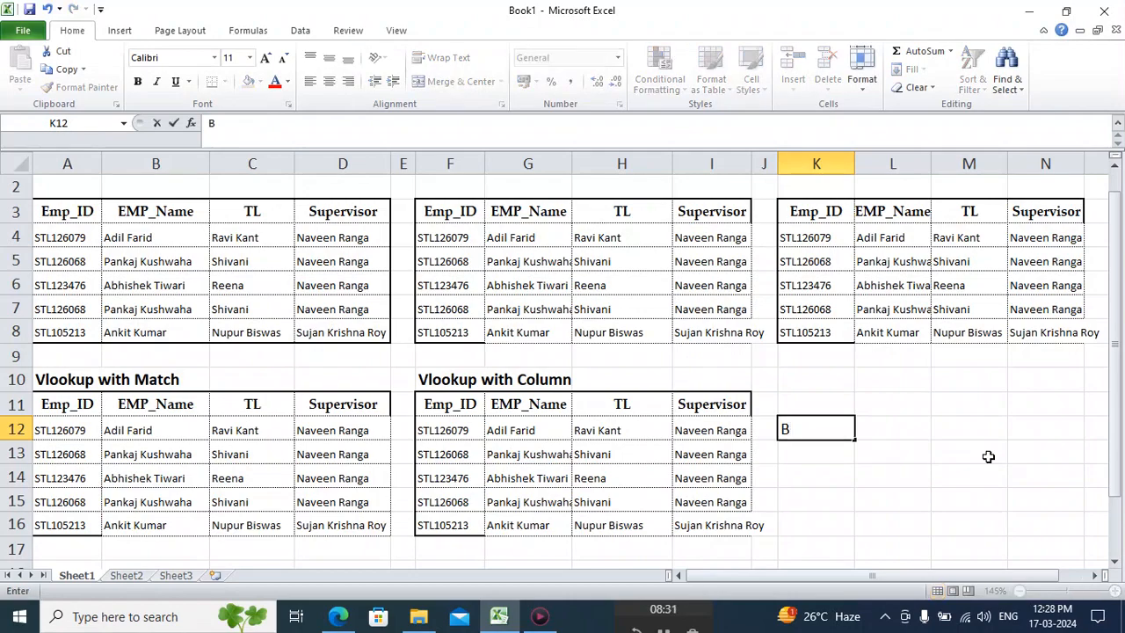
text(4)
key(BackSpace)
key(BackSpace)
Enter =COLUMN(B3) in K12, referencing the source table's EMP_Name header.
text(=col)
key(Tab)
click(164, 211)
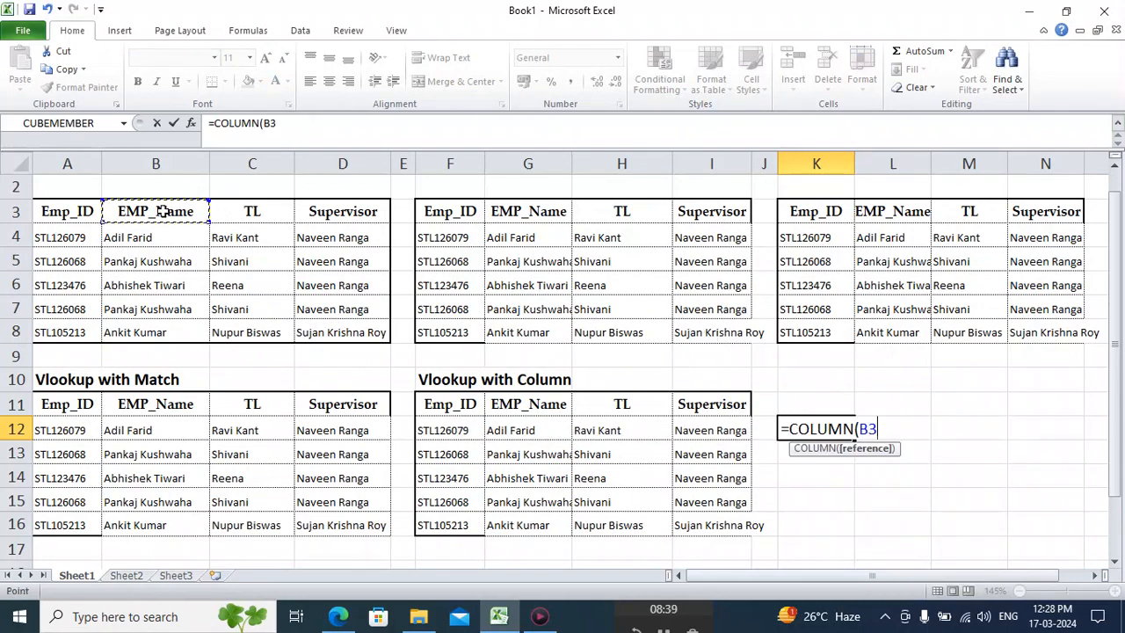
key(Return)
key(Up)
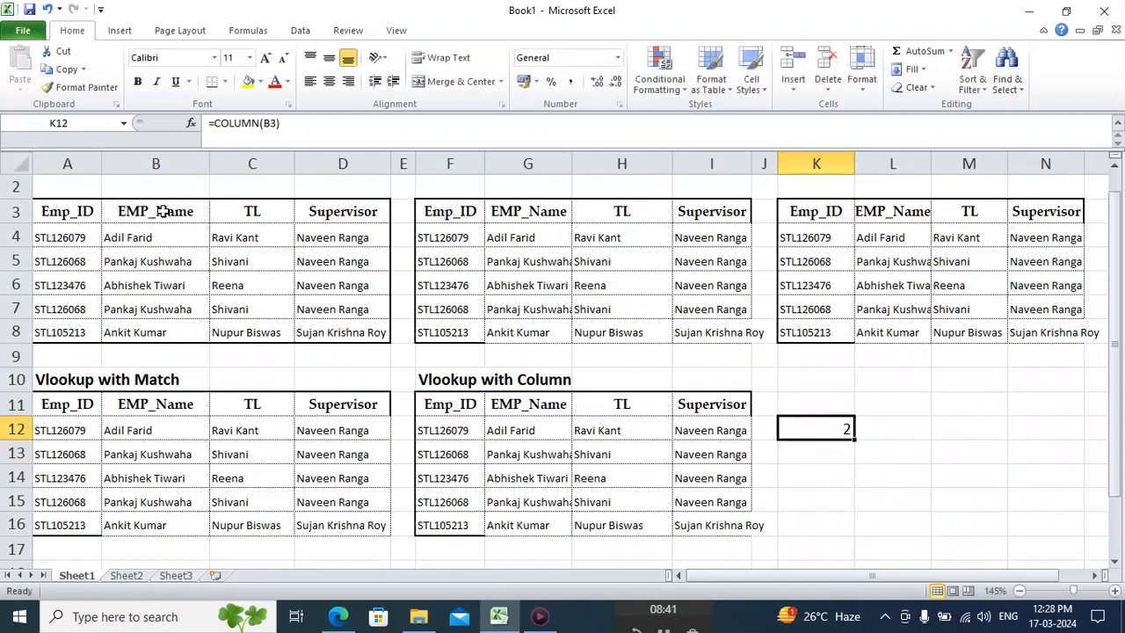
Copy the COLUMN formula from K12 across K12:M12.
key(ctrl+c)
key(shift+Right)
key(shift+Right)
key(Return)
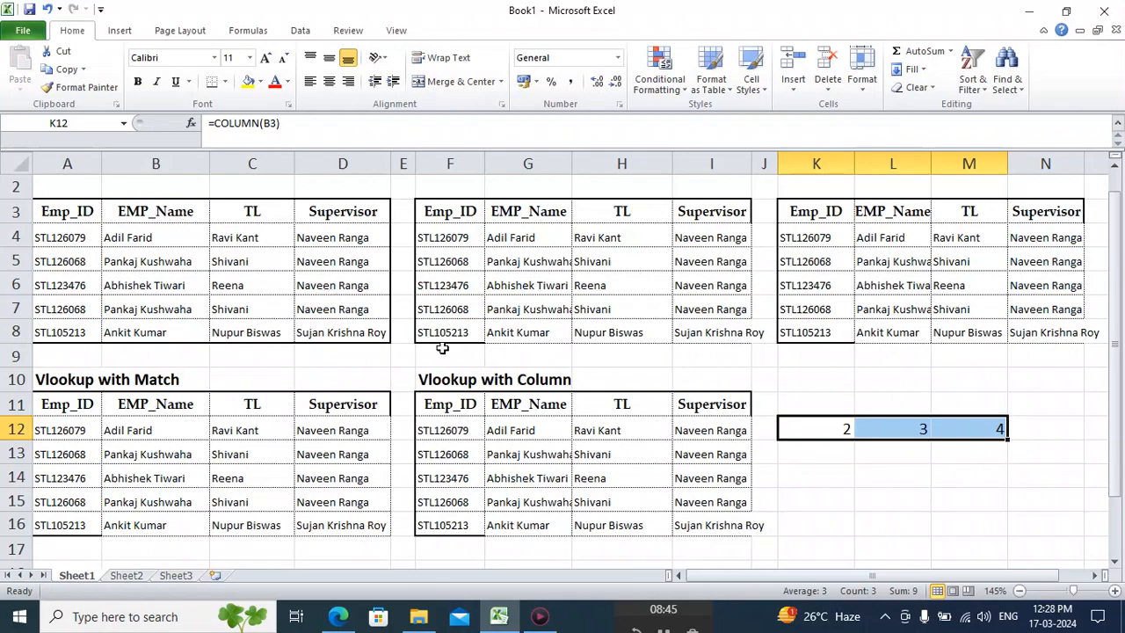
Compare the manual column index numbers in the G4:I4 VLOOKUP formulas with the COLUMN formulas in K12 and L12.
click(522, 240)
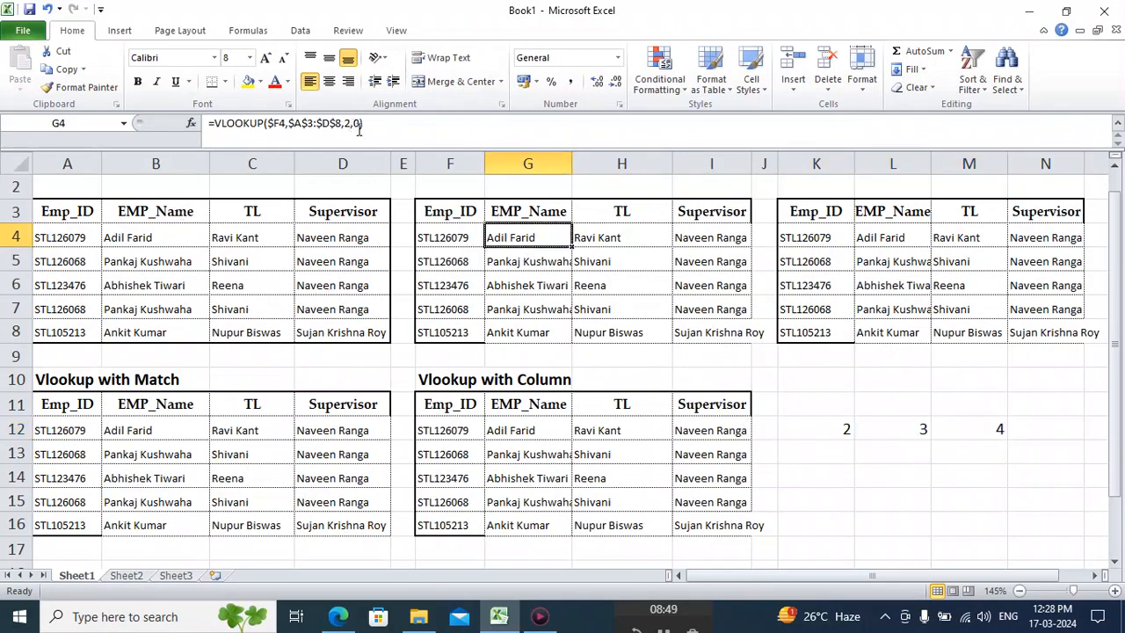
click(616, 239)
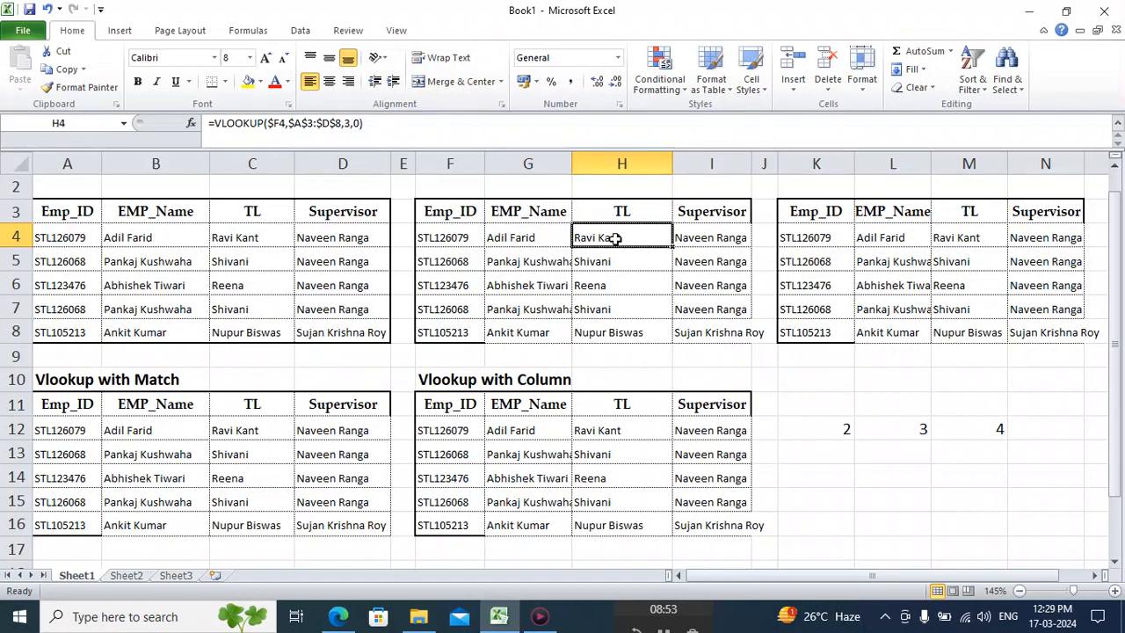
click(697, 239)
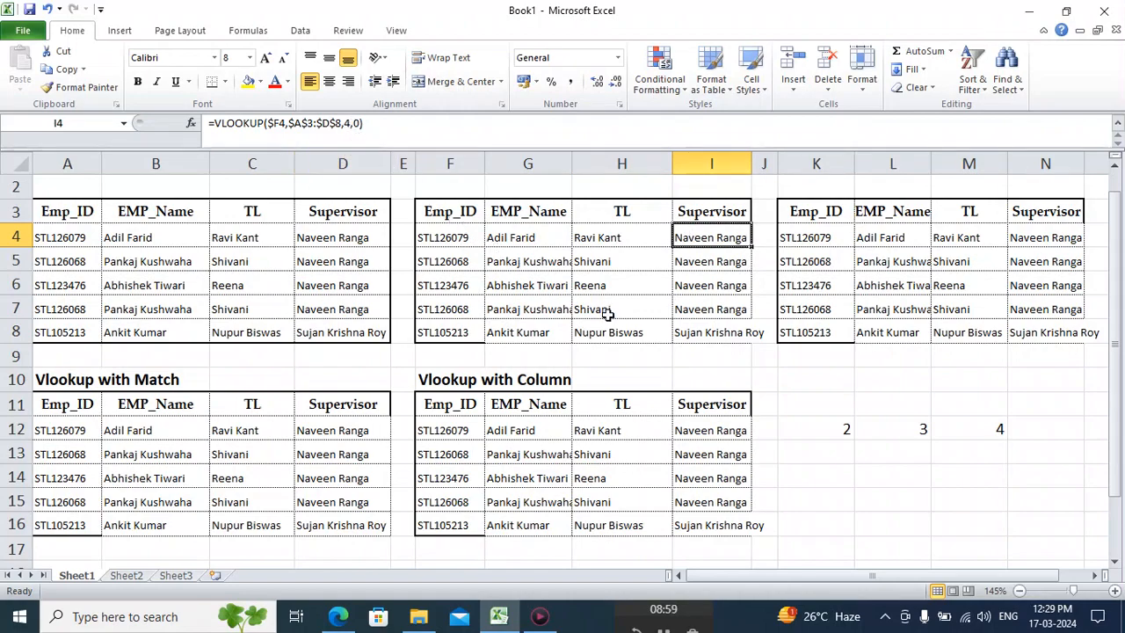
click(834, 433)
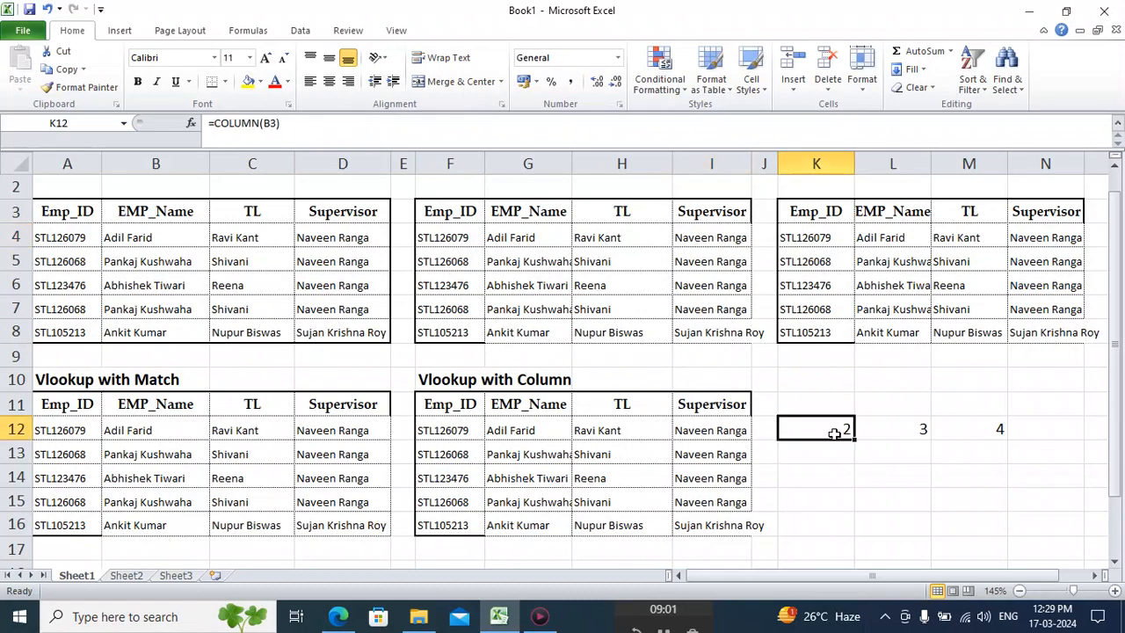
click(917, 429)
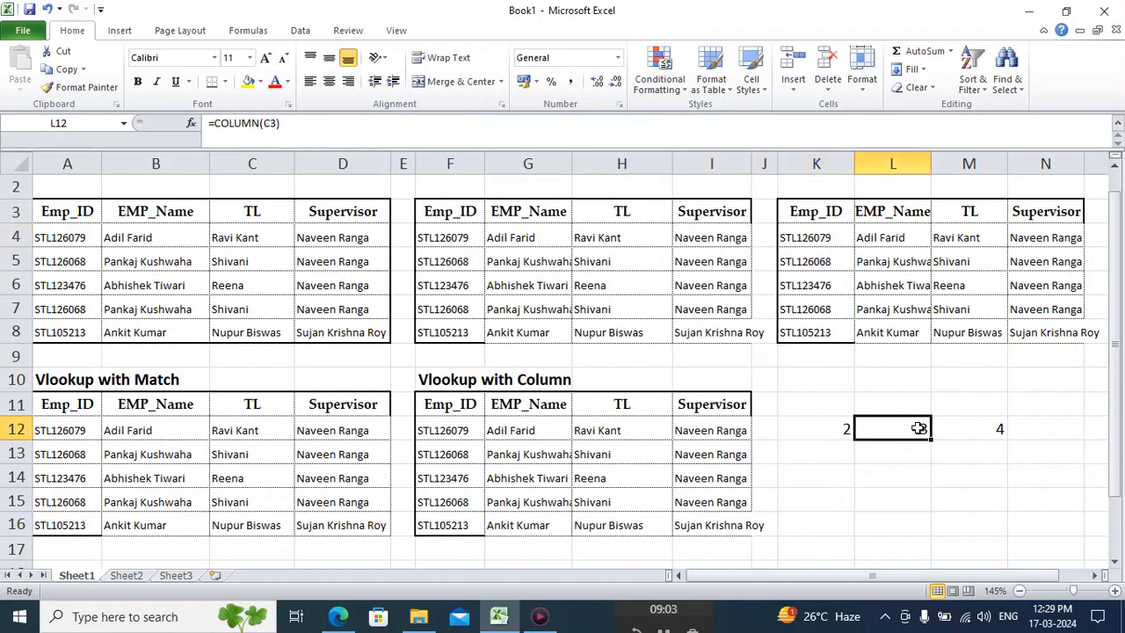
Inspect the array VLOOKUP formula in L4, the MATCH-based formula in B12 and the TL header in C11.
click(890, 239)
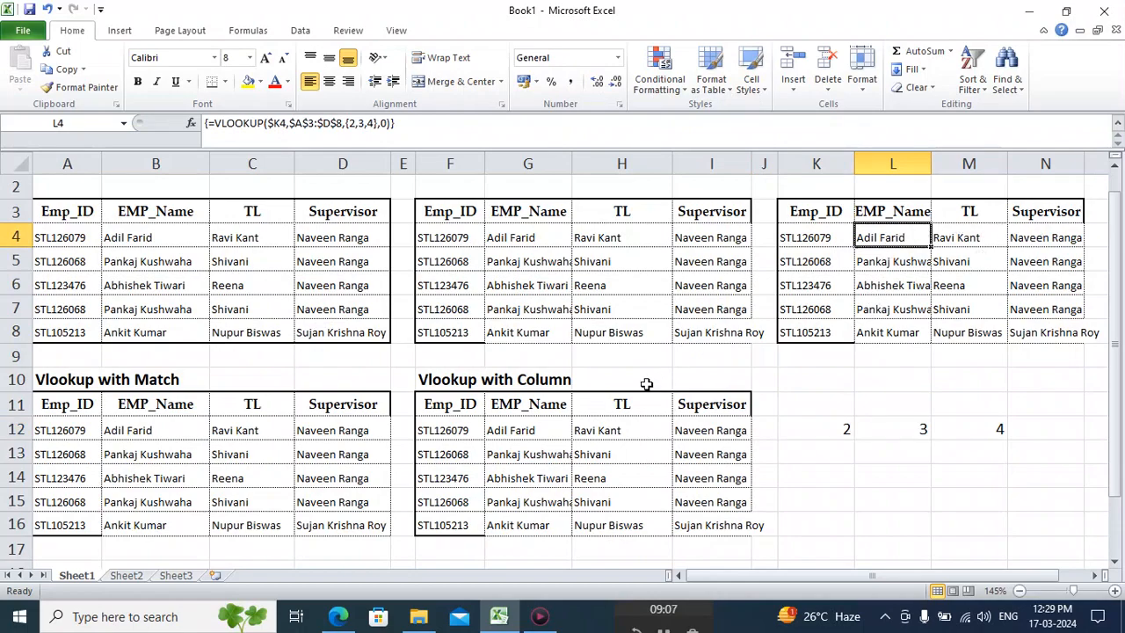
click(160, 431)
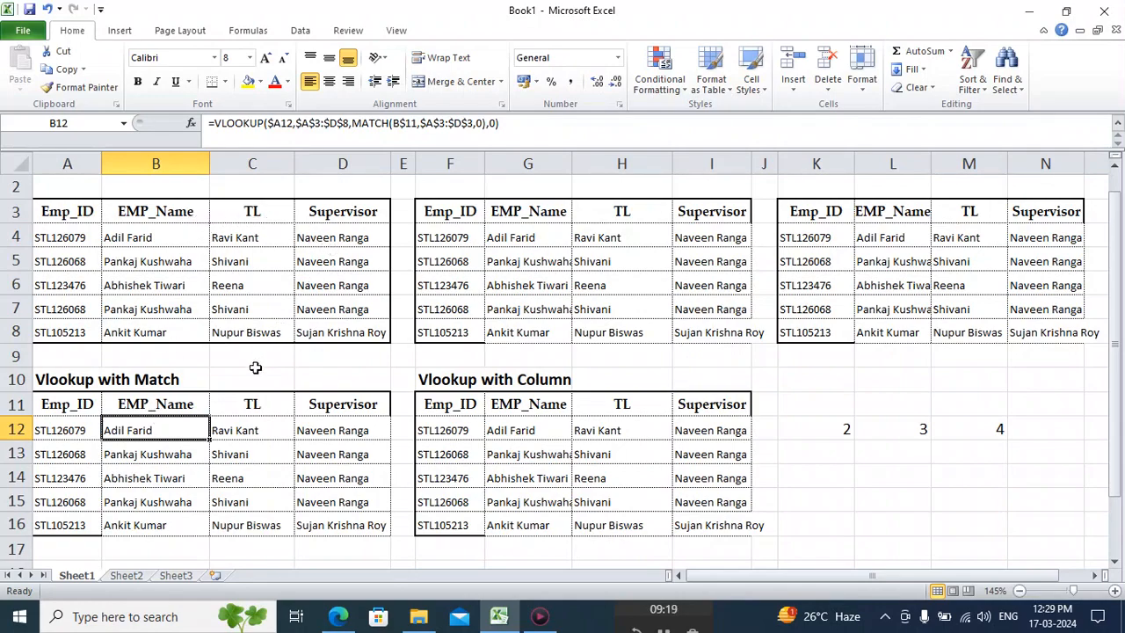
click(249, 404)
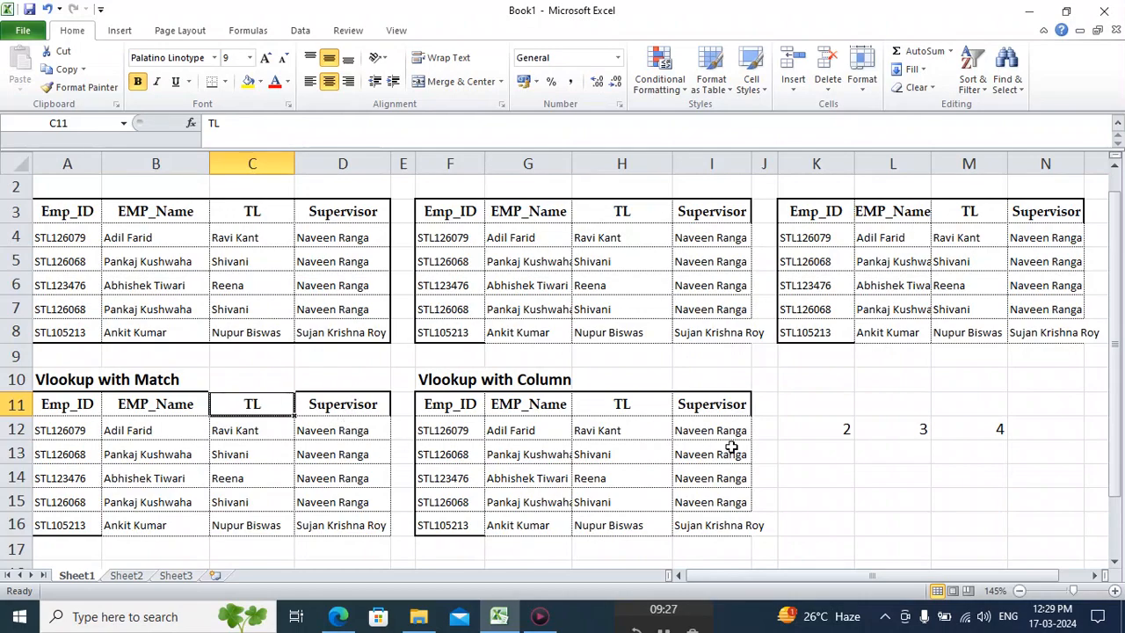
click(807, 507)
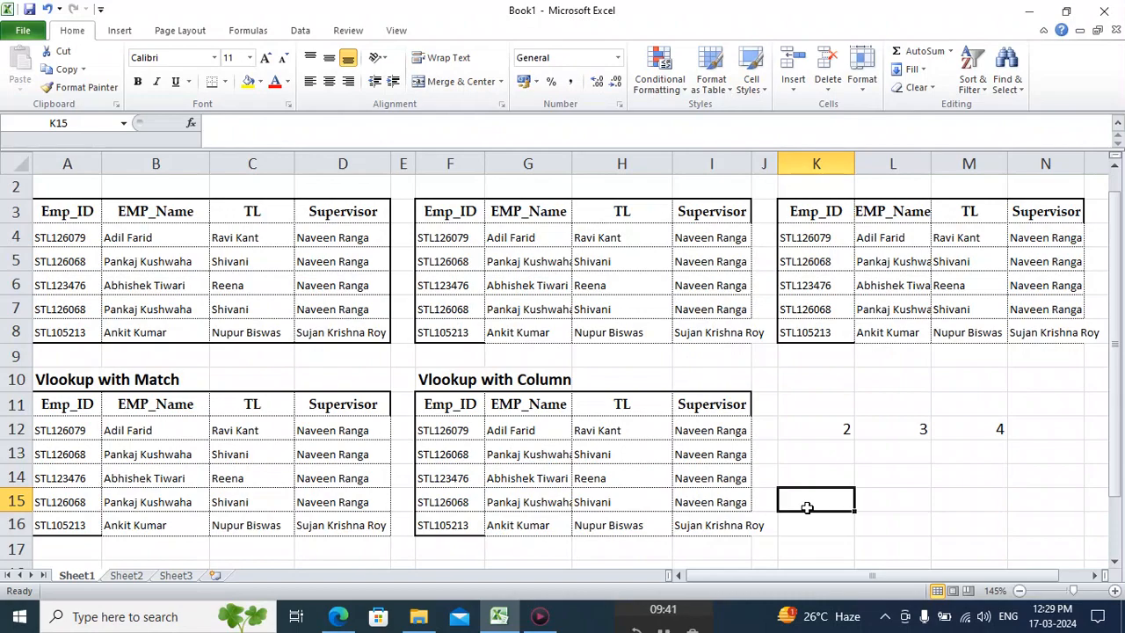
click(659, 615)
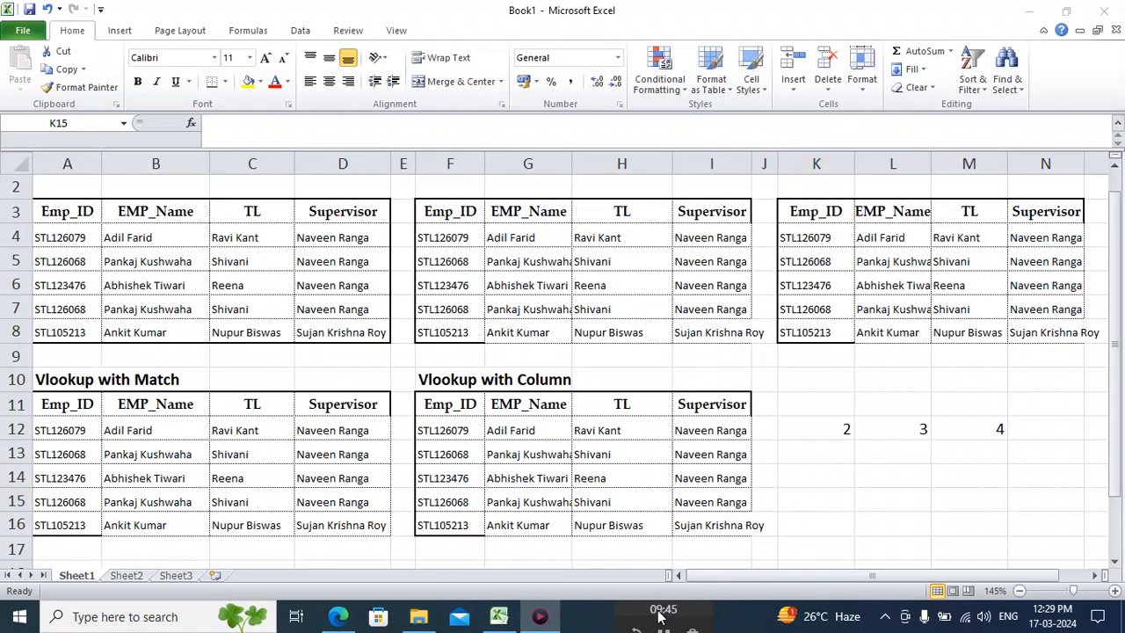